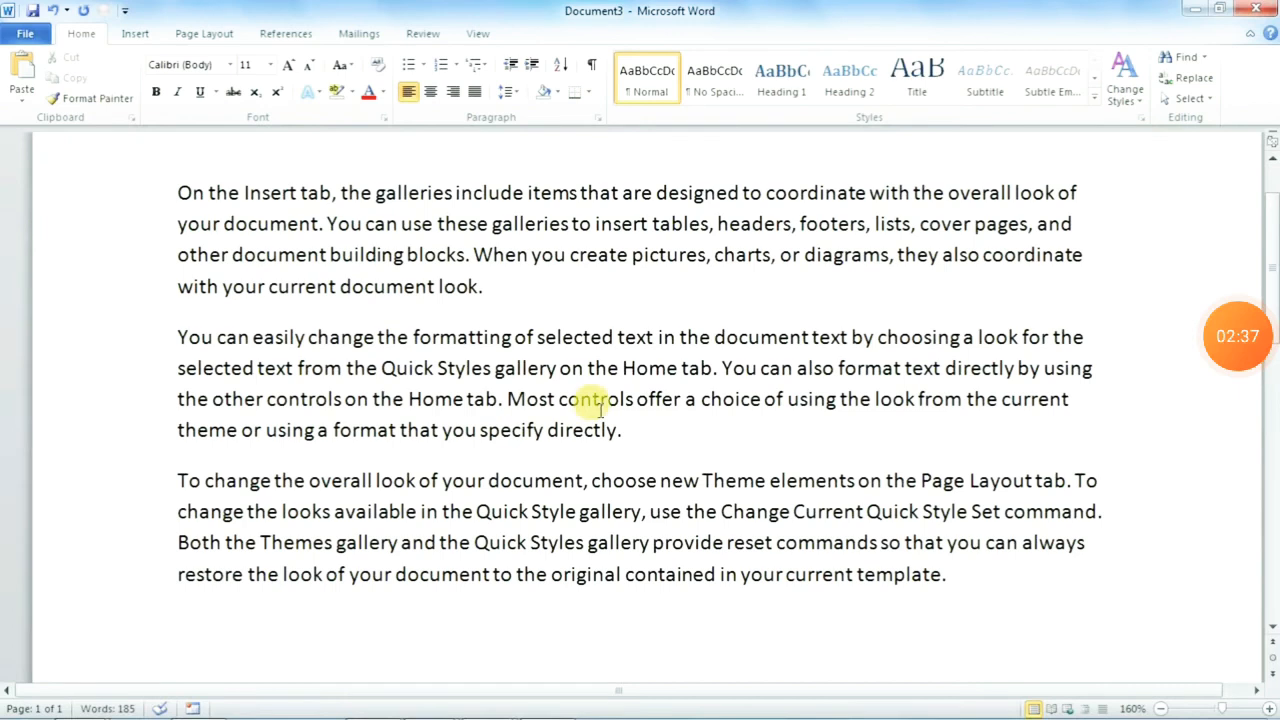
# Step: Select all three paragraphs of the document and copy them
pyautogui.scroll(-5, 586, 405)
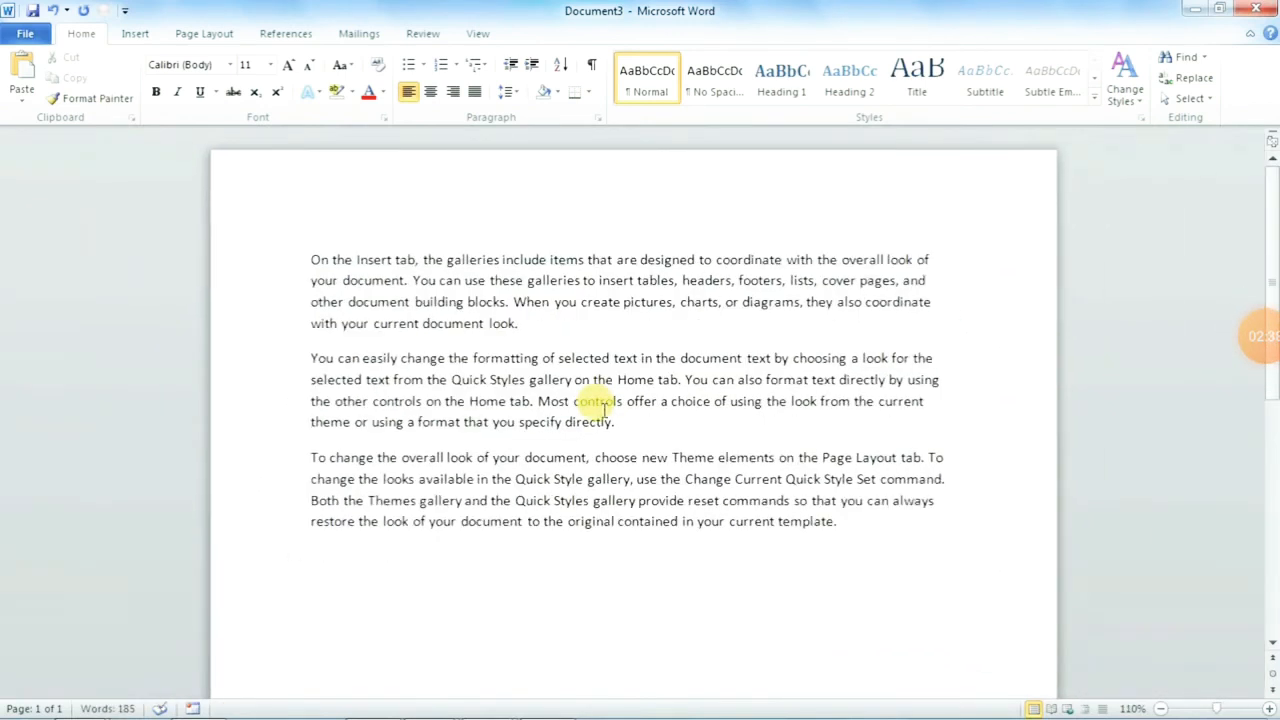
pyautogui.scroll(-3, 600, 400)
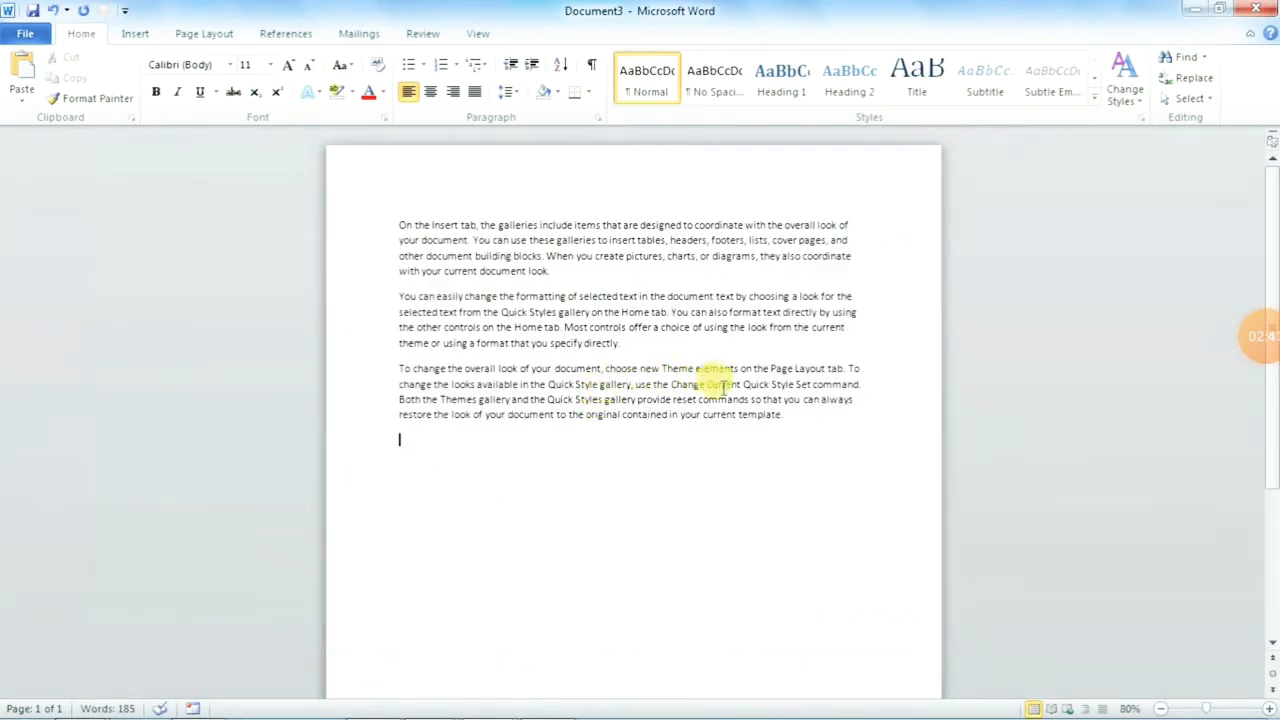
pyautogui.scroll(-3, 714, 390)
pyautogui.moveTo(368, 318); pyautogui.dragTo(89, 180)
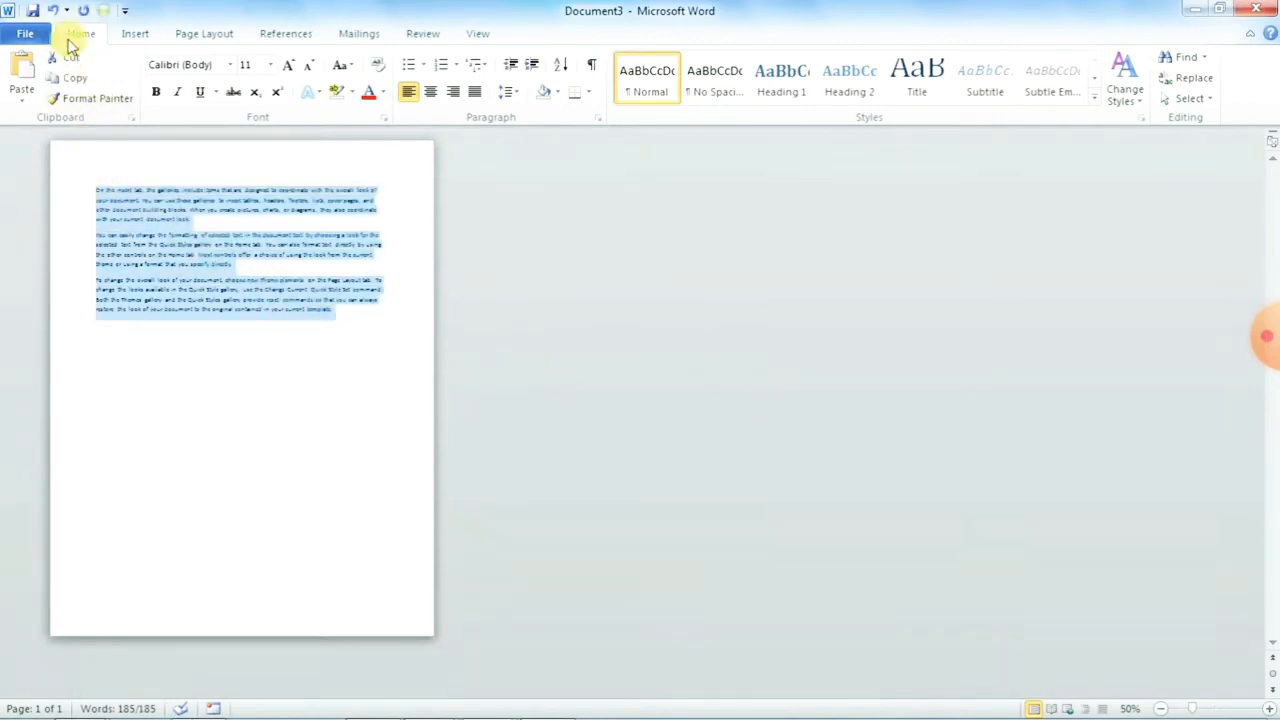
pyautogui.click(72, 84)
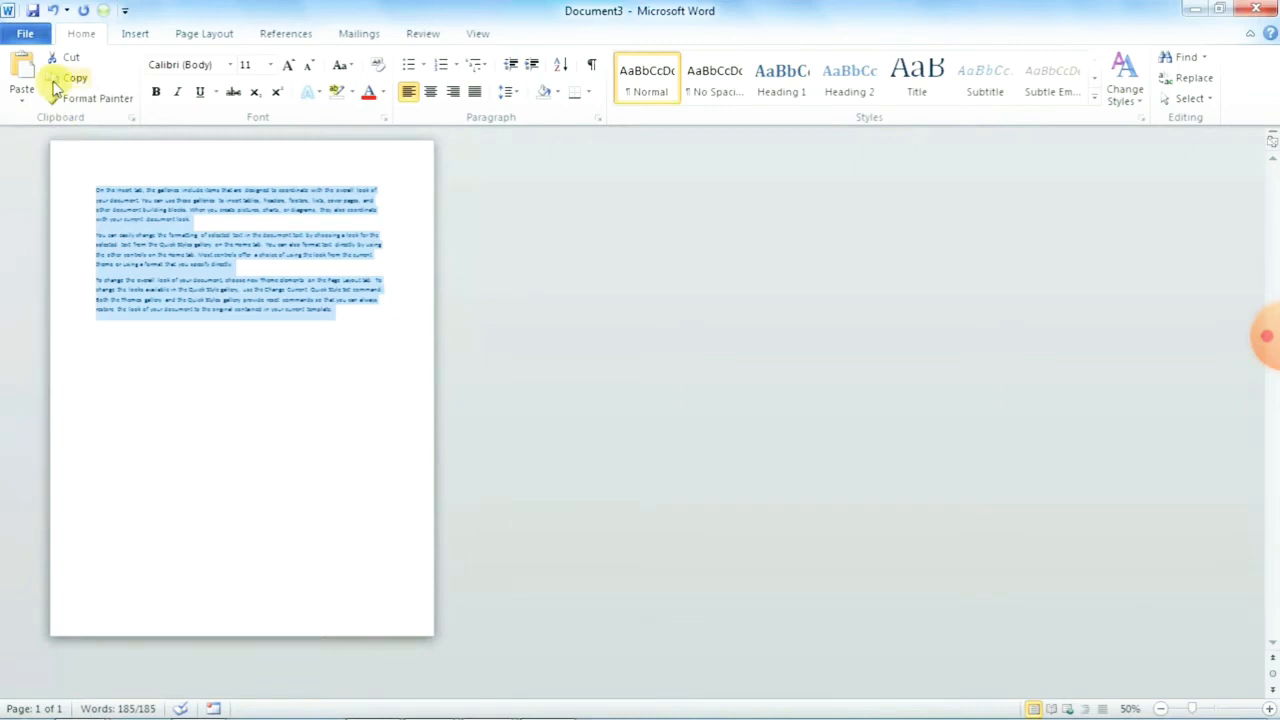
# Step: Paste the copied paragraphs repeatedly until the text fills nine pages
pyautogui.click(28, 72)
pyautogui.click(28, 72)
pyautogui.click(28, 72)
pyautogui.click(28, 72)
pyautogui.click(28, 72)
pyautogui.click(28, 72)
pyautogui.click(31, 72)
pyautogui.click(31, 72)
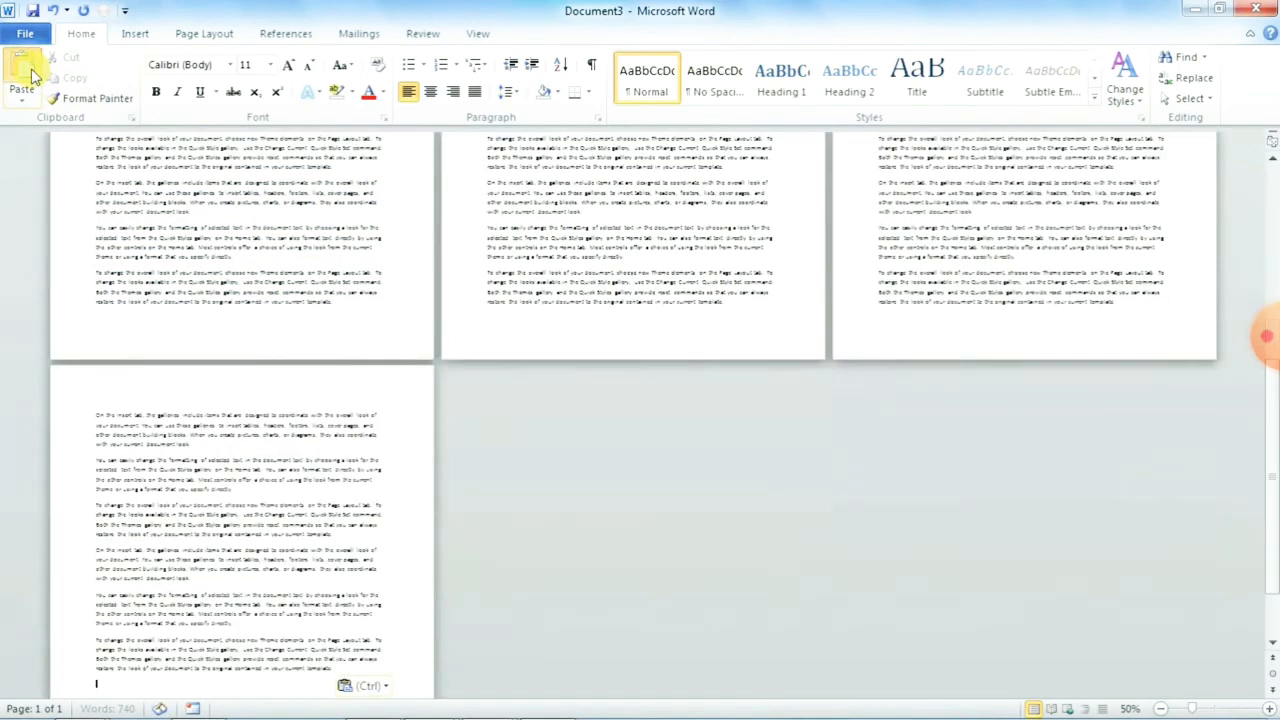
pyautogui.click(31, 72)
pyautogui.click(31, 72)
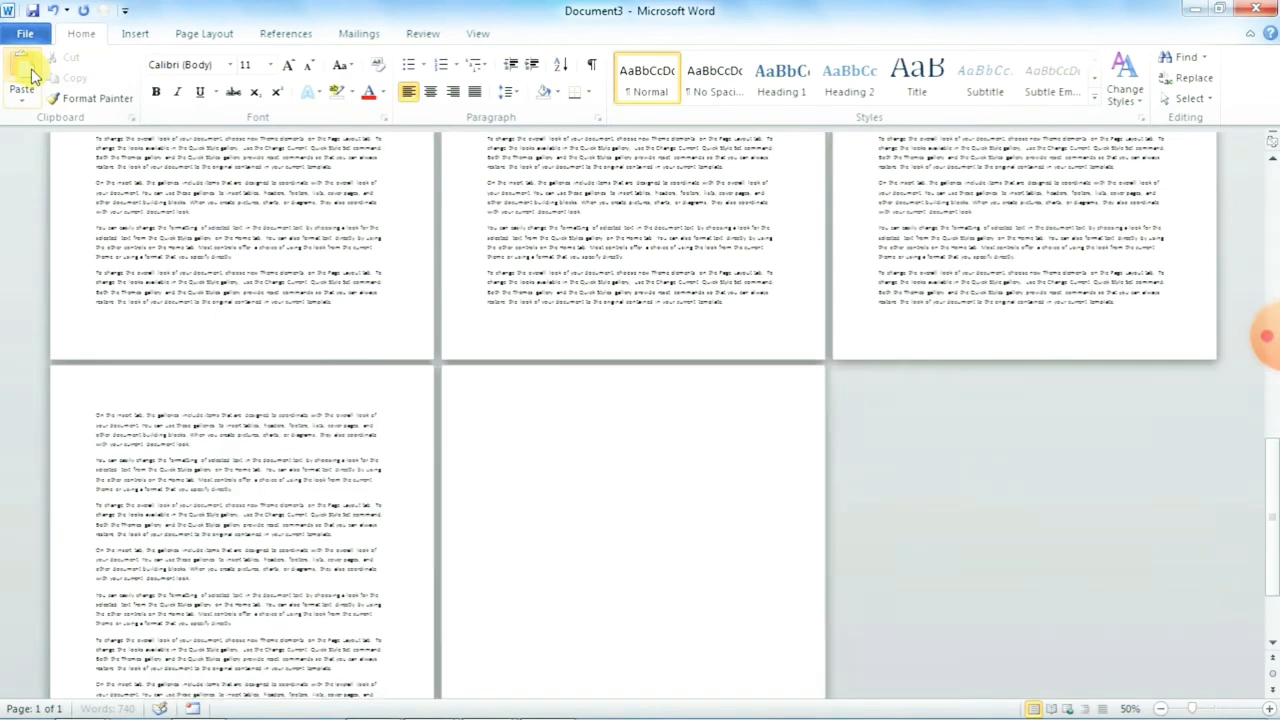
pyautogui.click(28, 72)
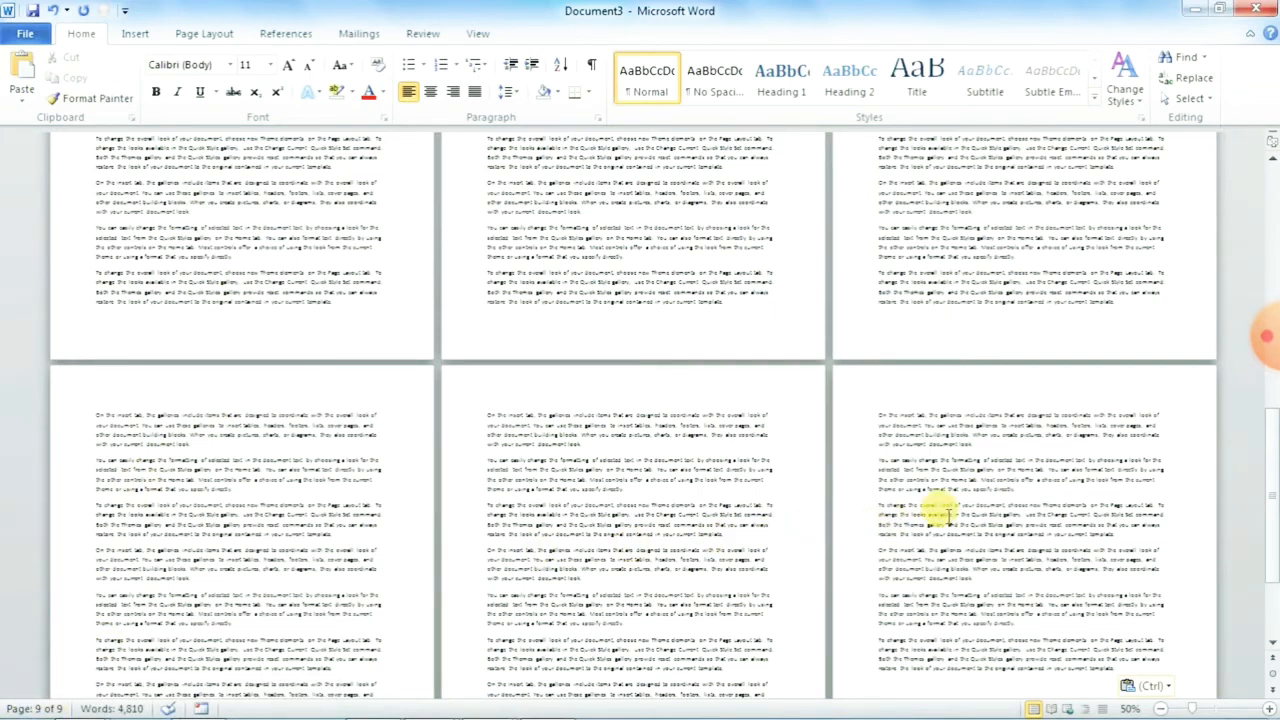
# Step: Insert the built-in Alphabet header into the document
pyautogui.scroll(10, 938, 515)
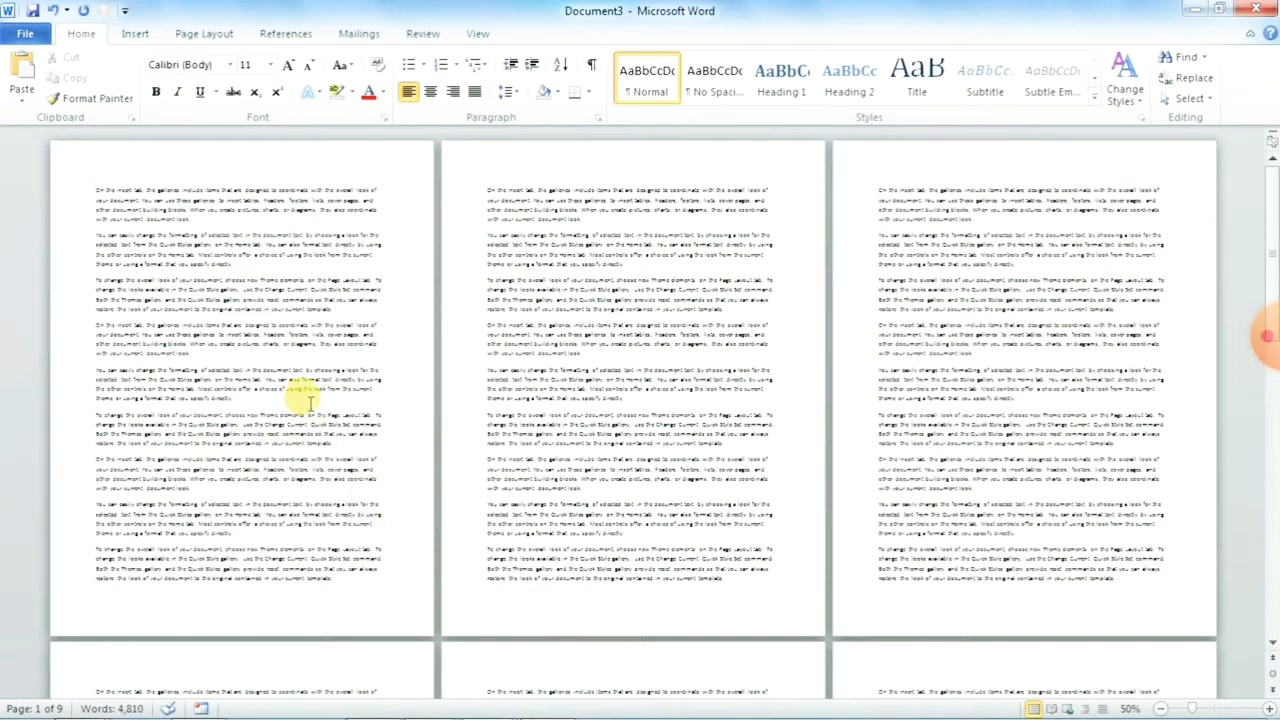
pyautogui.click(136, 36)
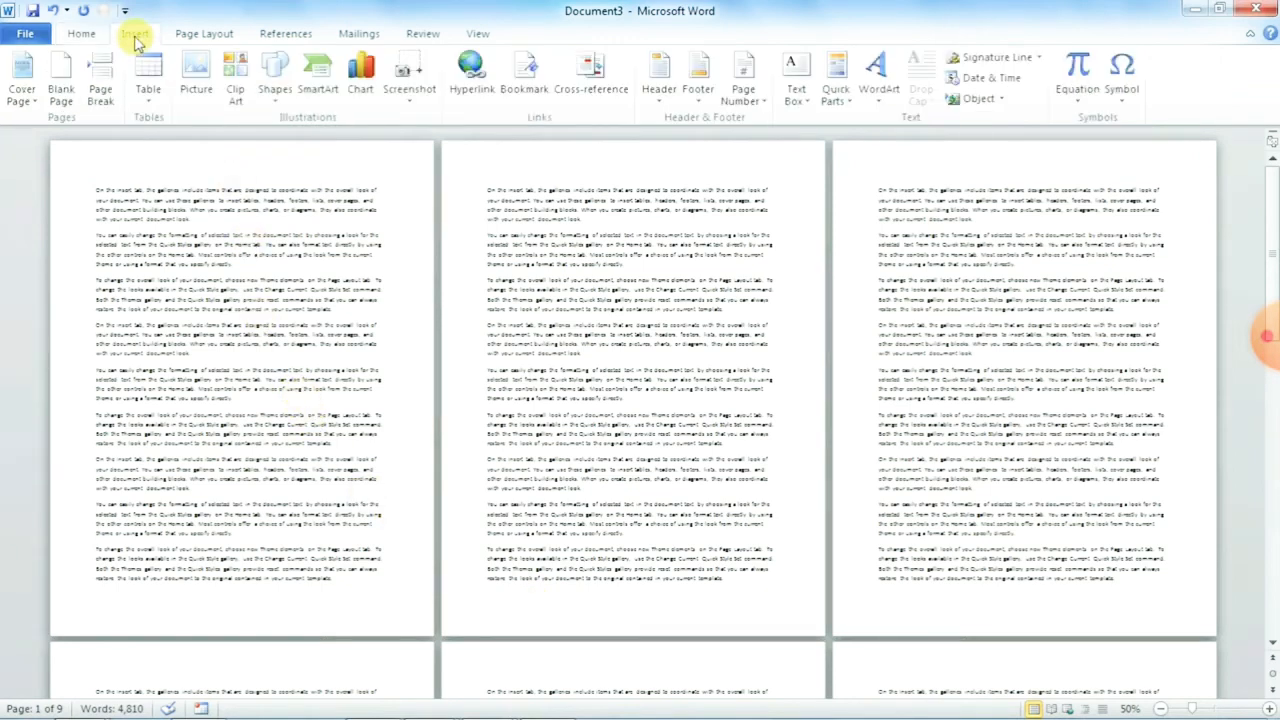
pyautogui.click(660, 90)
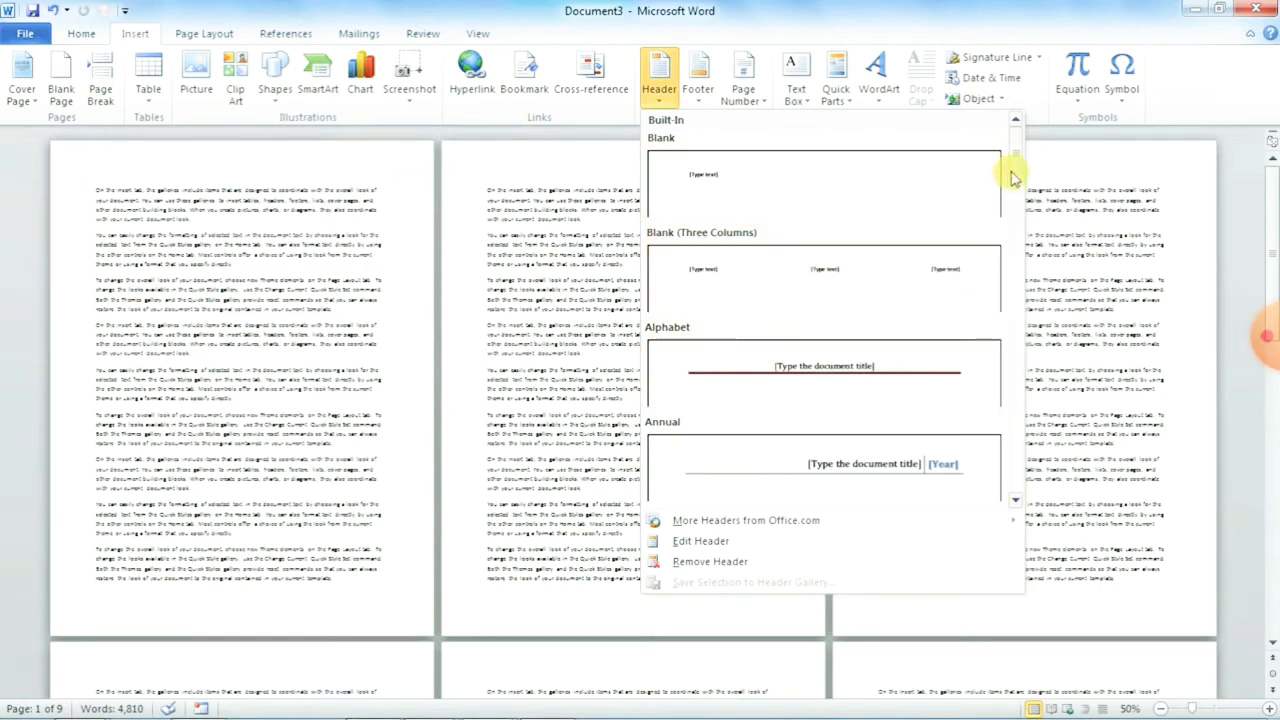
pyautogui.scroll(-1, 1015, 195)
pyautogui.moveTo(1015, 195); pyautogui.dragTo(1017, 166)
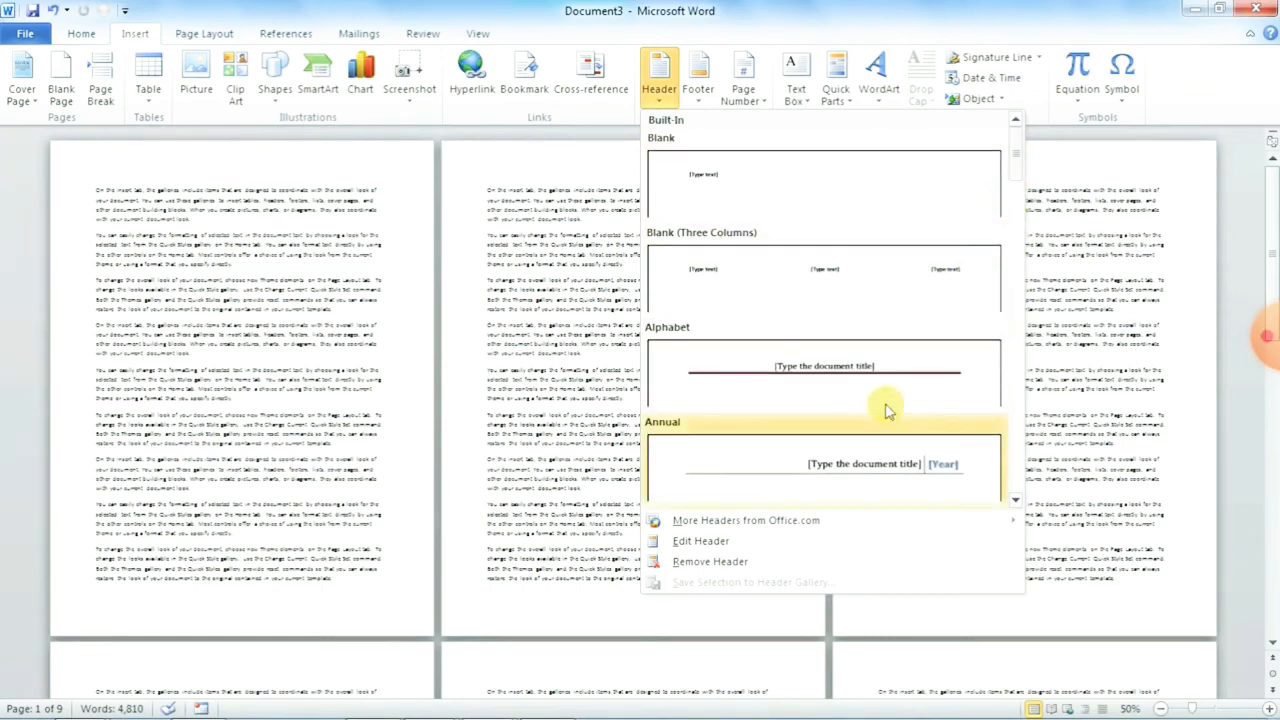
pyautogui.click(750, 368)
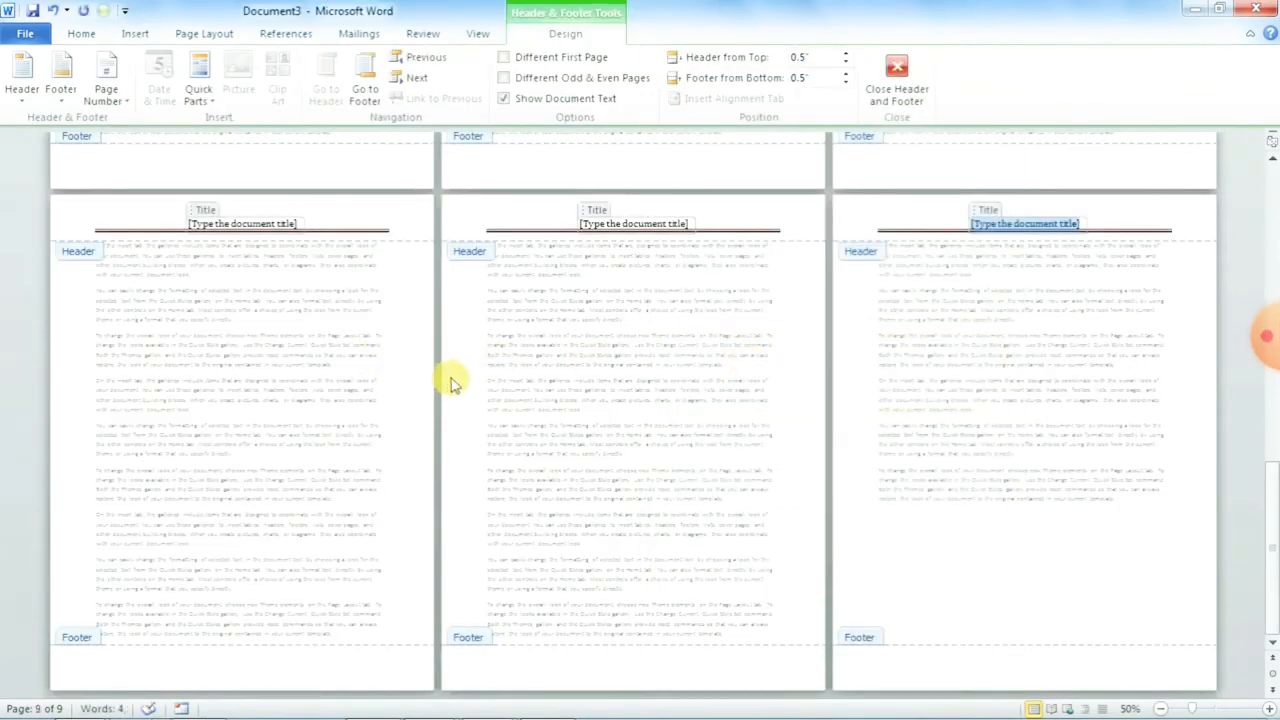
# Step: Examine the header's title placeholder, the header and footer design options and the footer area on the first page
pyautogui.moveTo(1271, 515); pyautogui.dragTo(1272, 195)
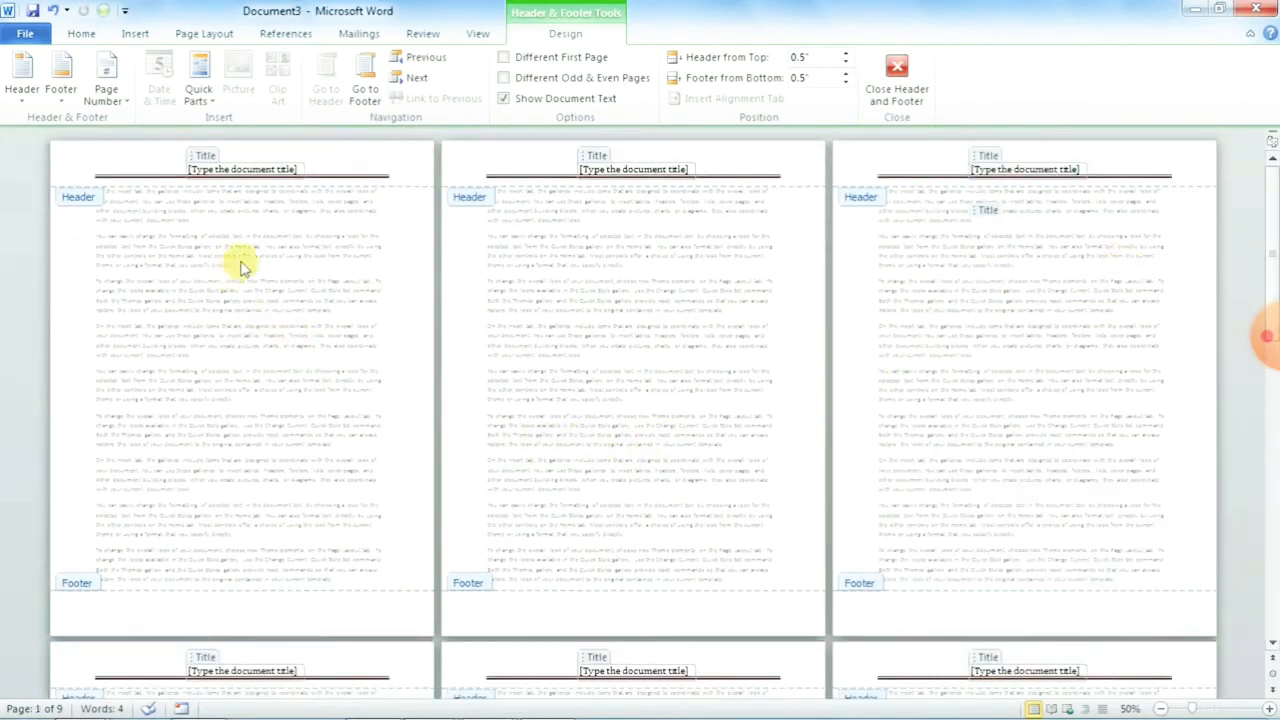
pyautogui.keyDown('ctrl'); pyautogui.scroll(6, 249, 286); pyautogui.keyUp('ctrl')
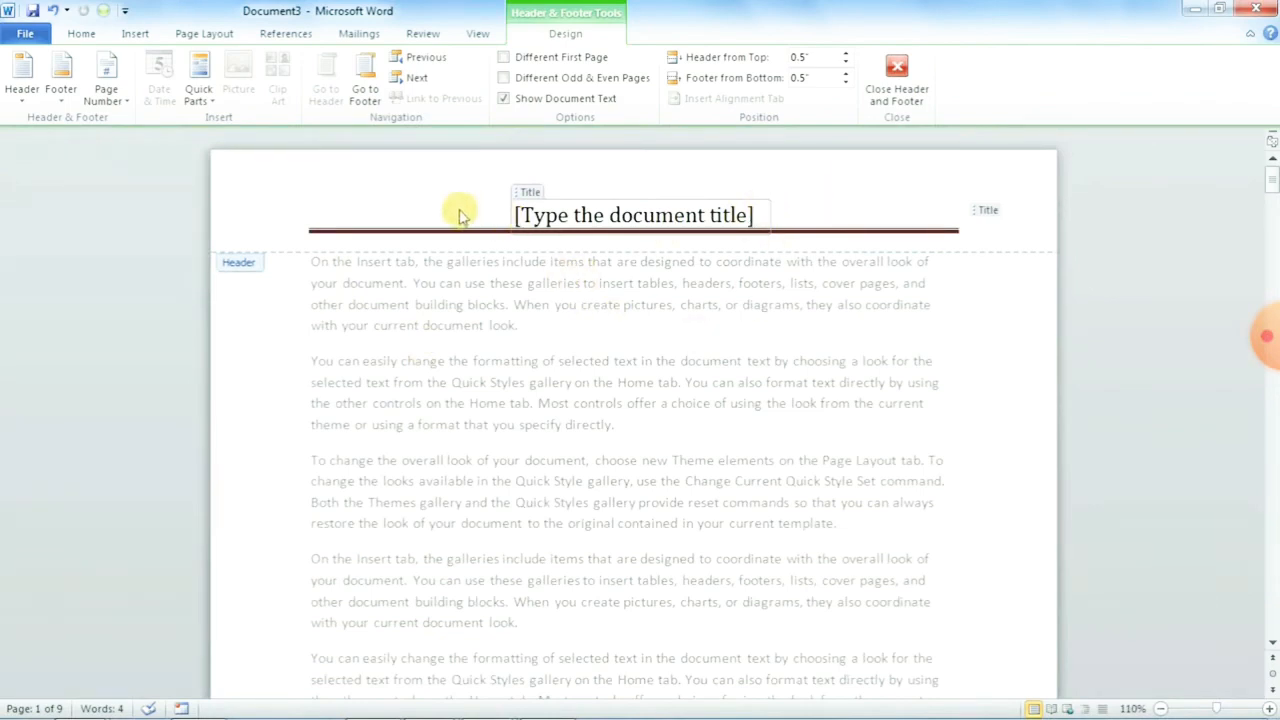
pyautogui.click(476, 36)
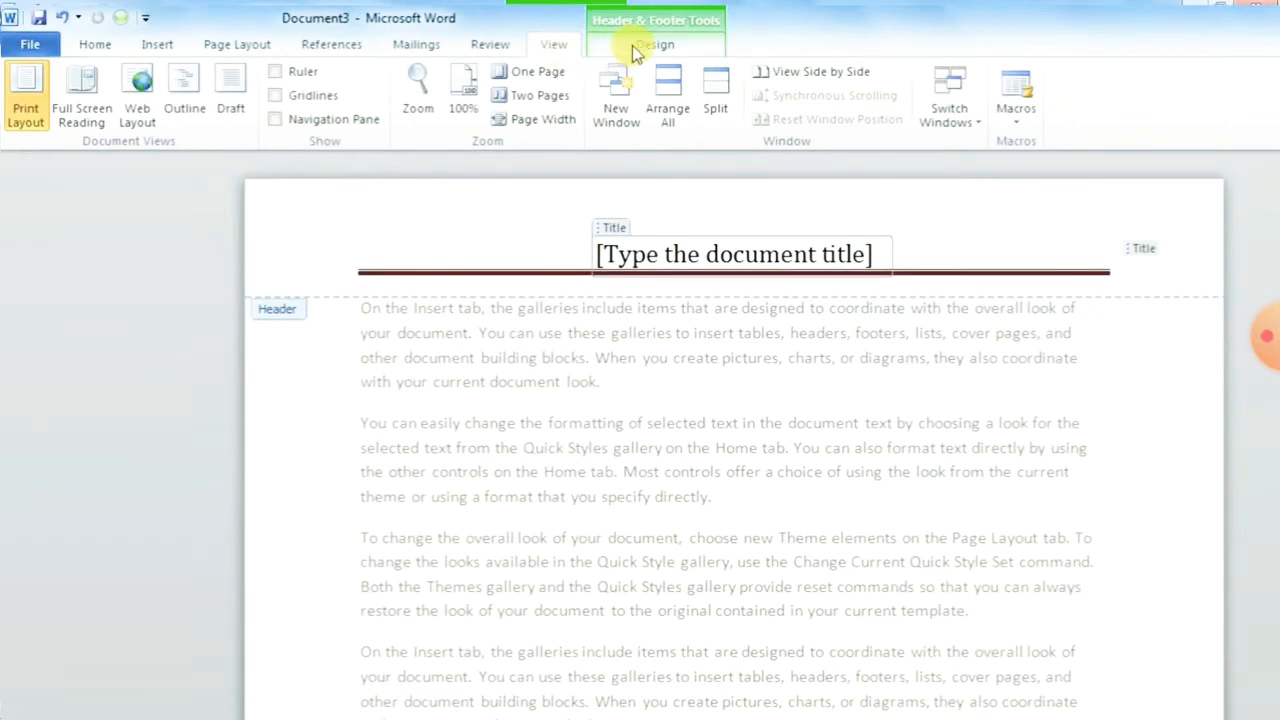
pyautogui.click(623, 41)
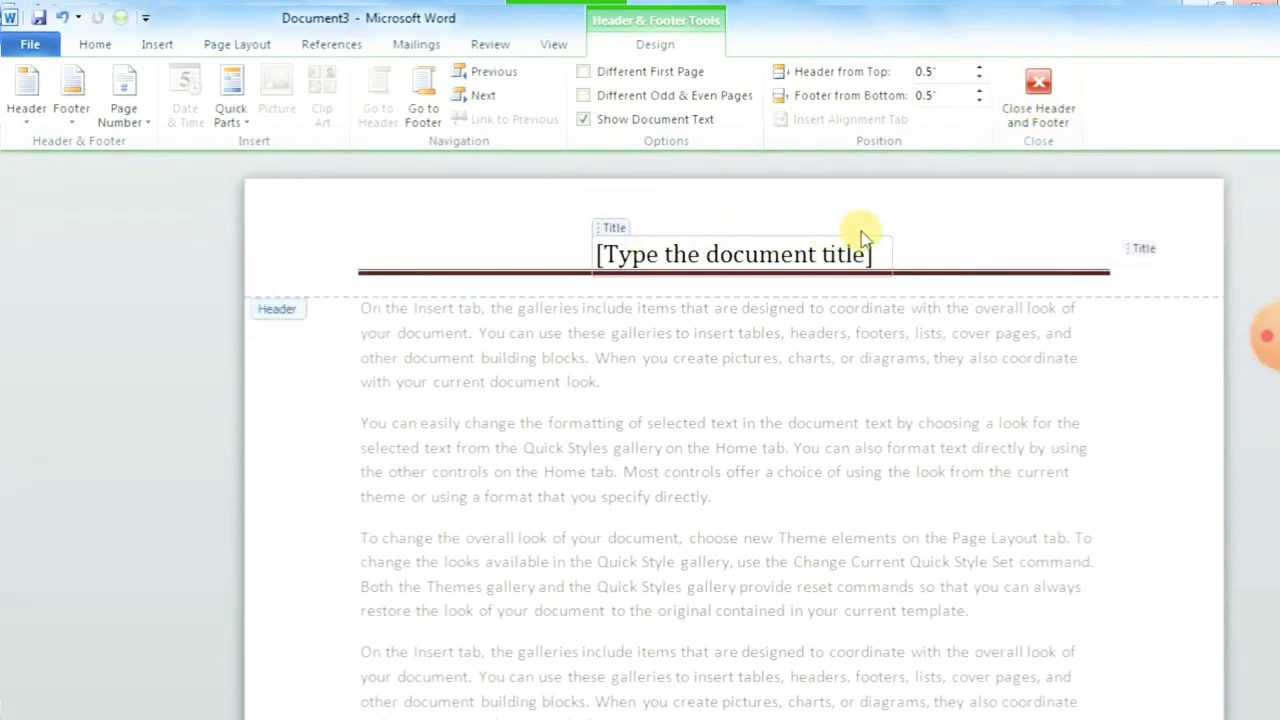
pyautogui.click(598, 483)
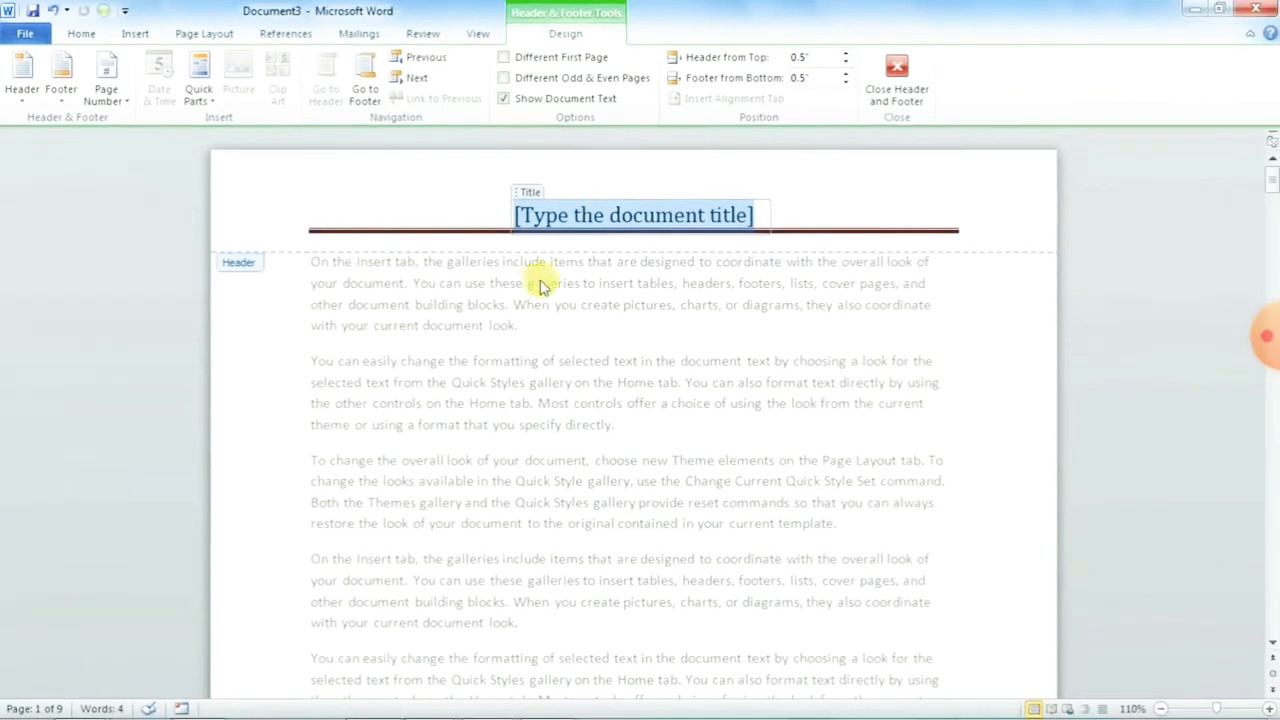
pyautogui.scroll(-10, 586, 300)
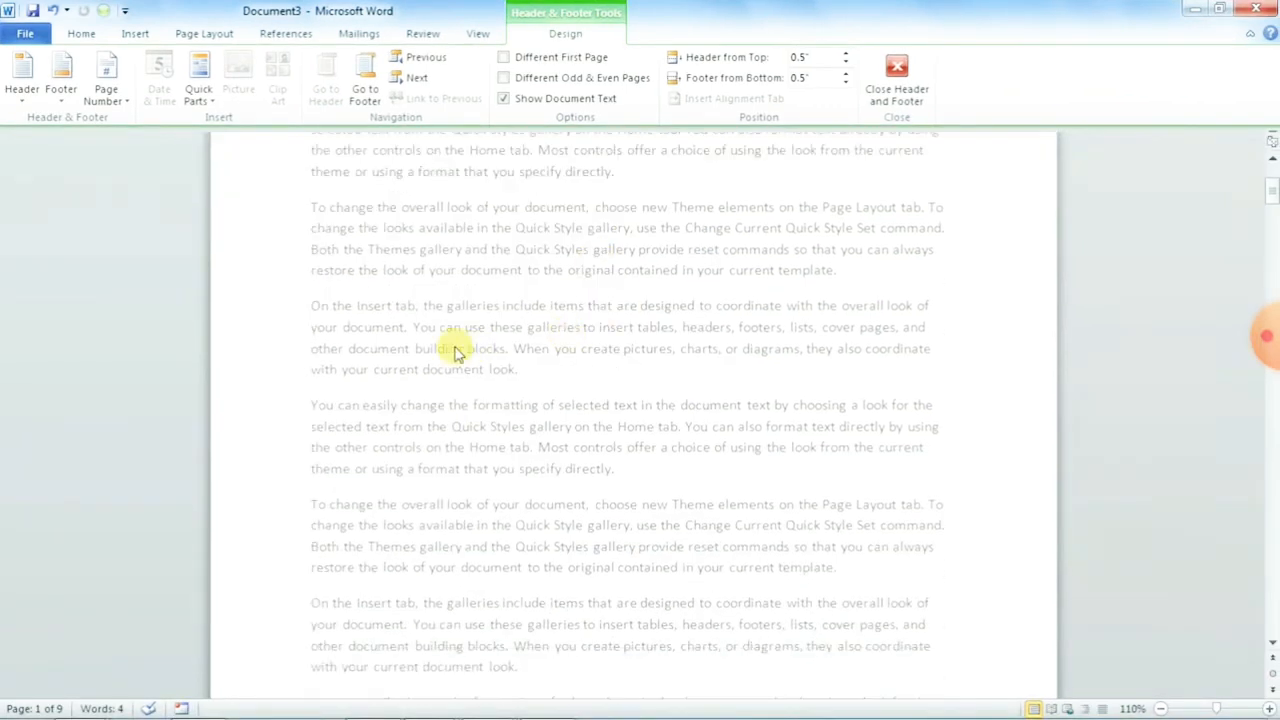
pyautogui.scroll(-3, 455, 350)
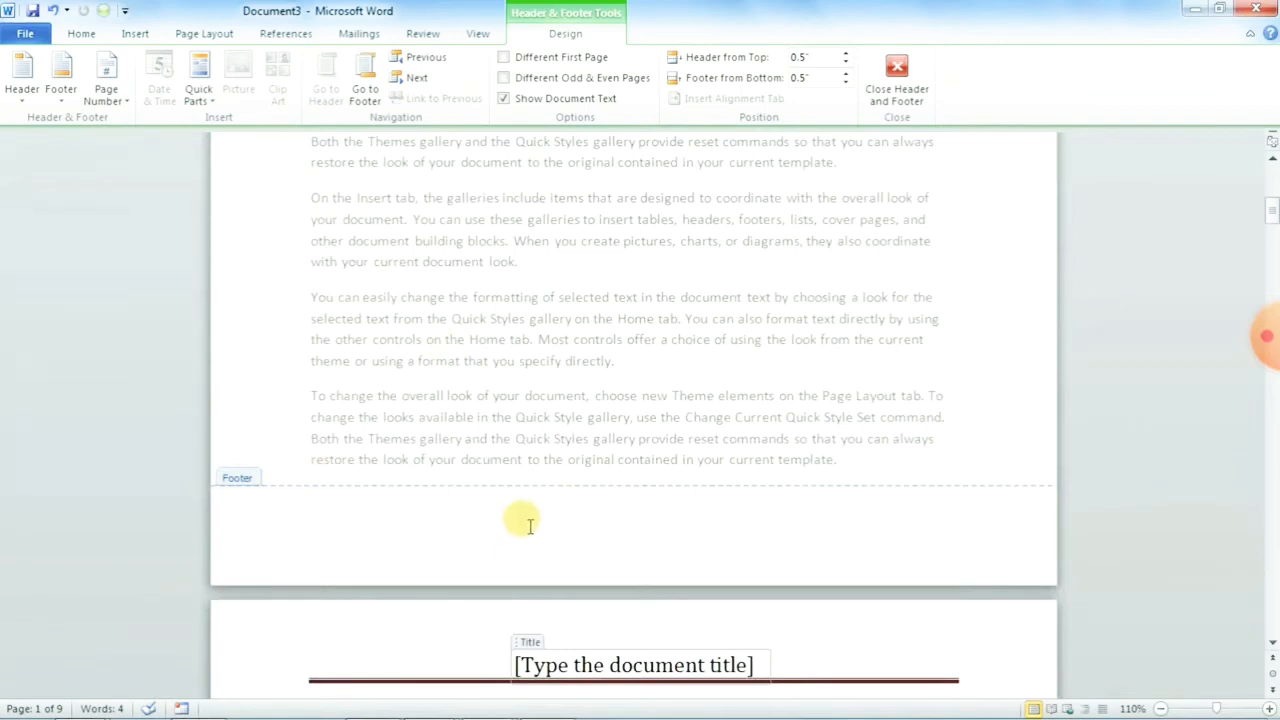
pyautogui.scroll(10, 530, 527)
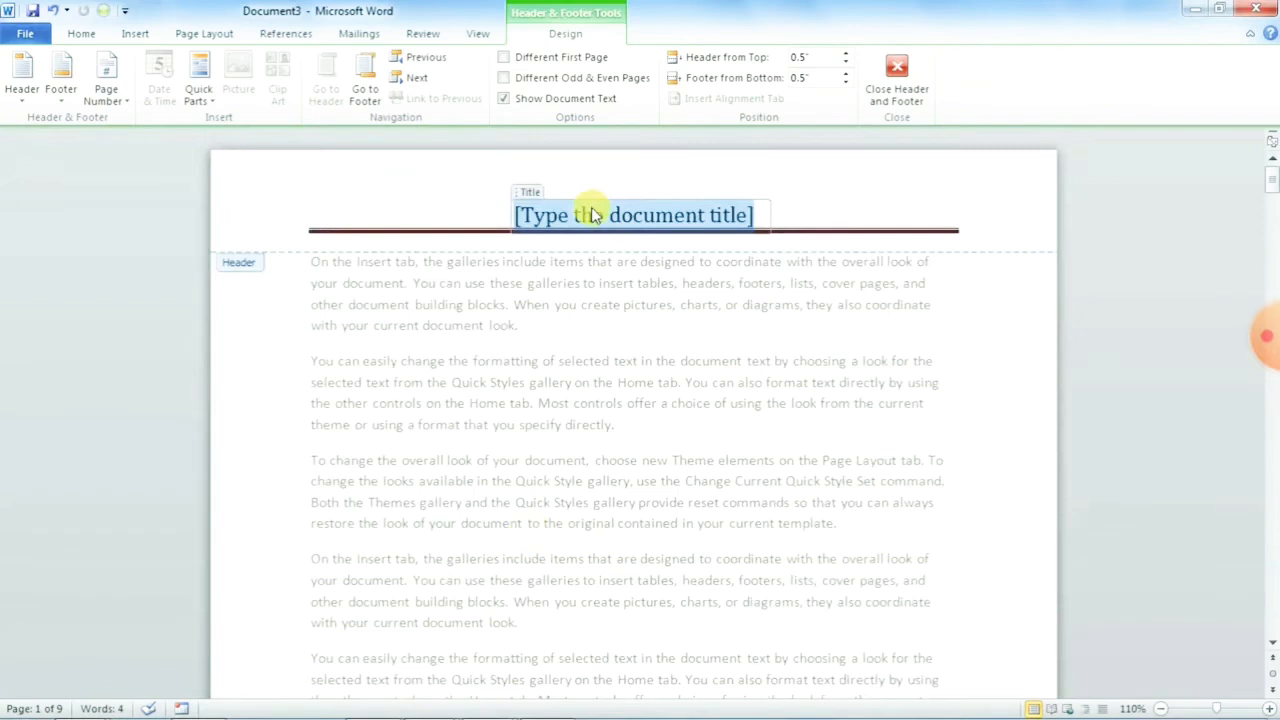
# Step: Replace the header's document title placeholder with "Deepak EduWorld"
pyautogui.press('Delete')
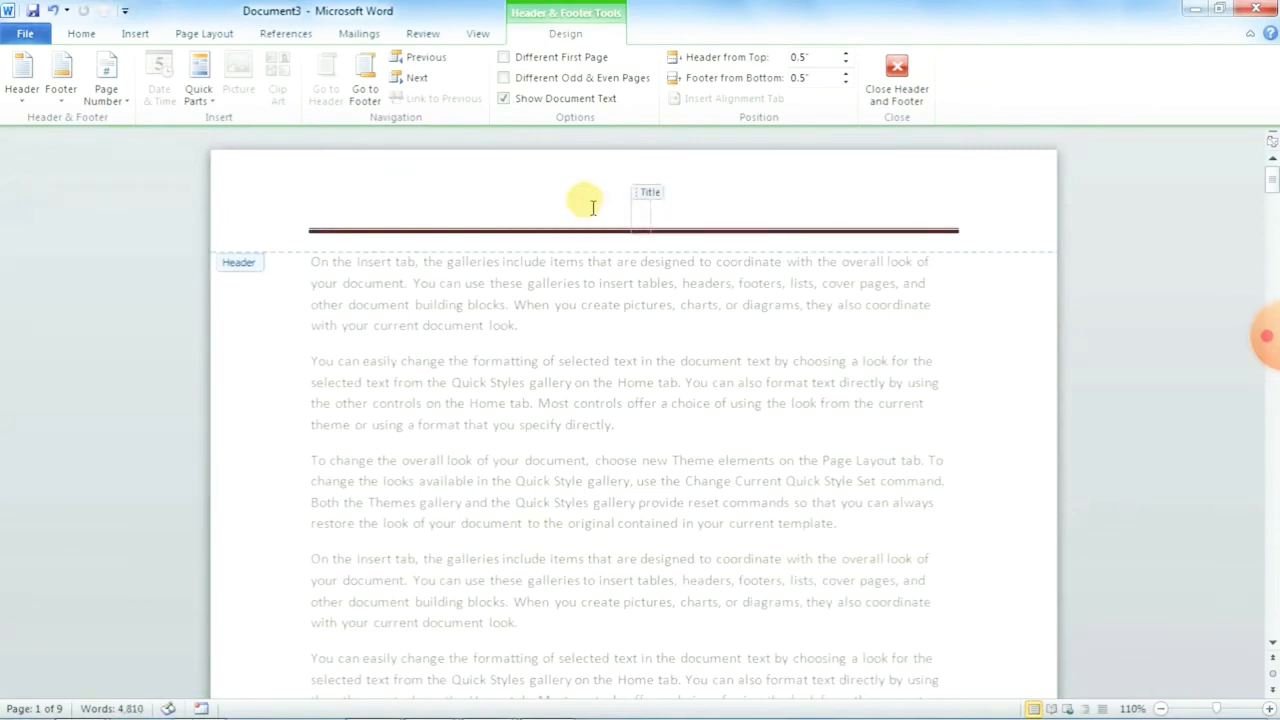
pyautogui.write('D')
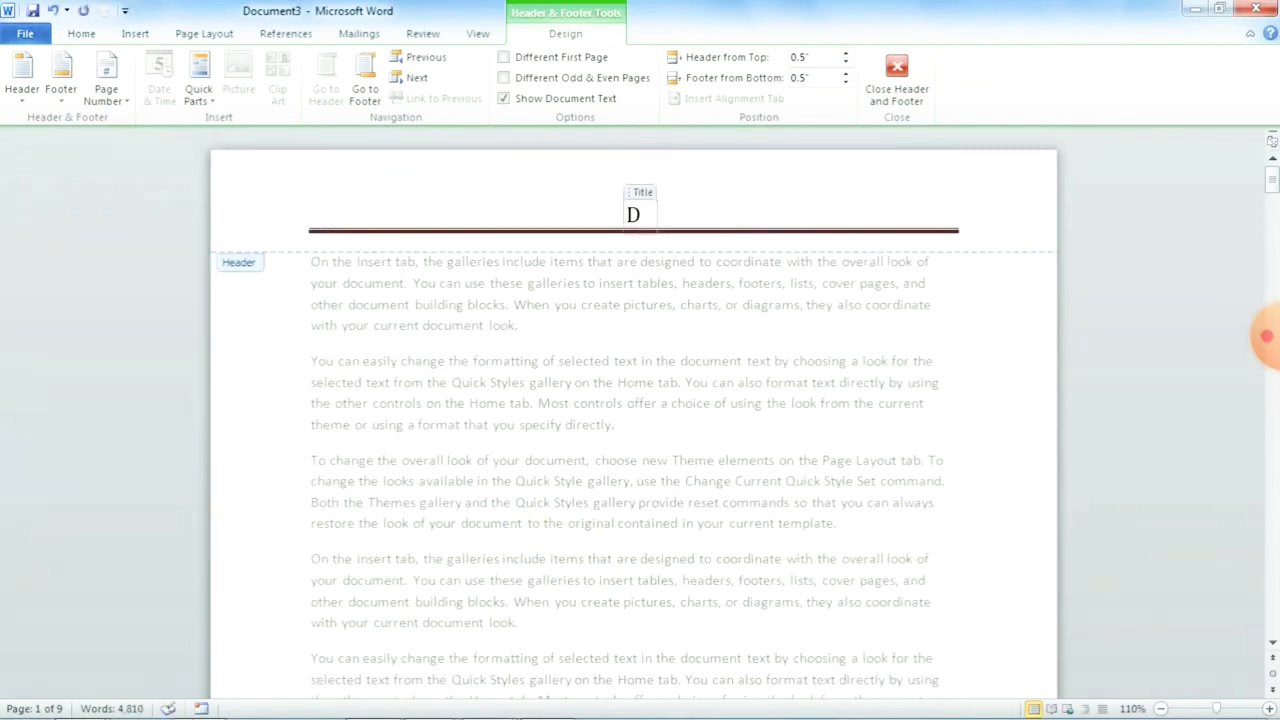
pyautogui.write('eepak')
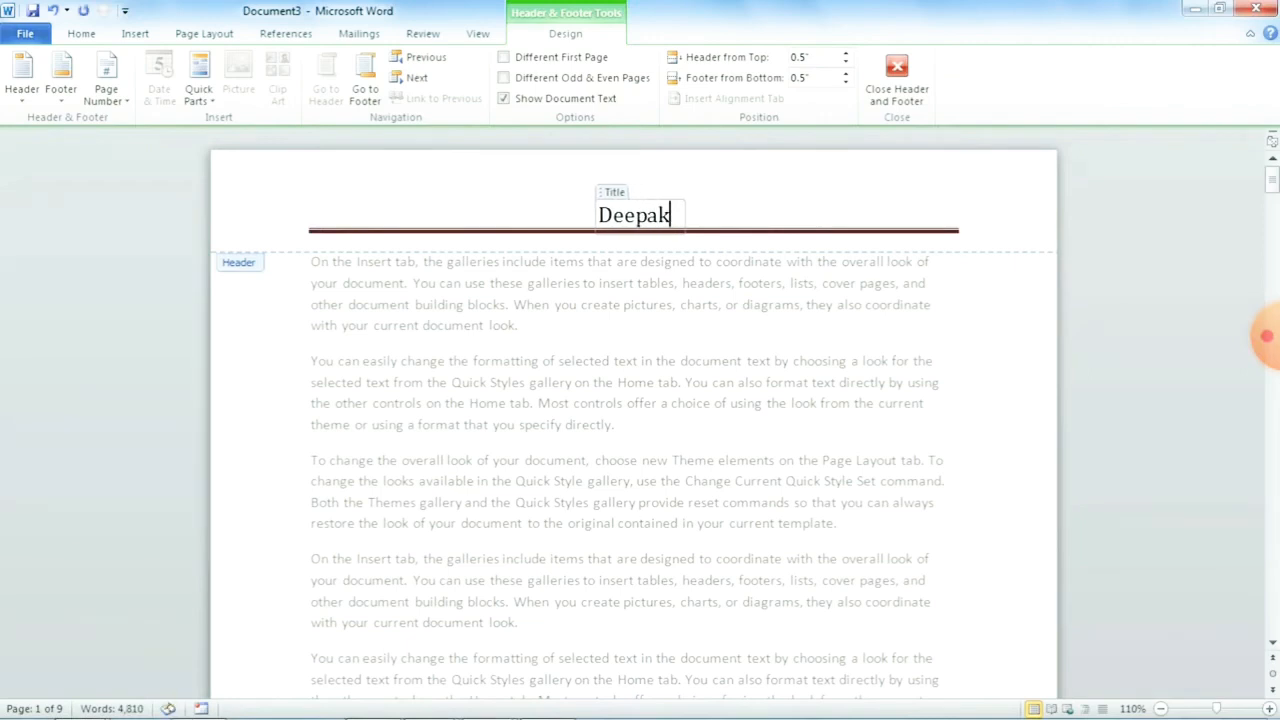
pyautogui.write(' EduW')
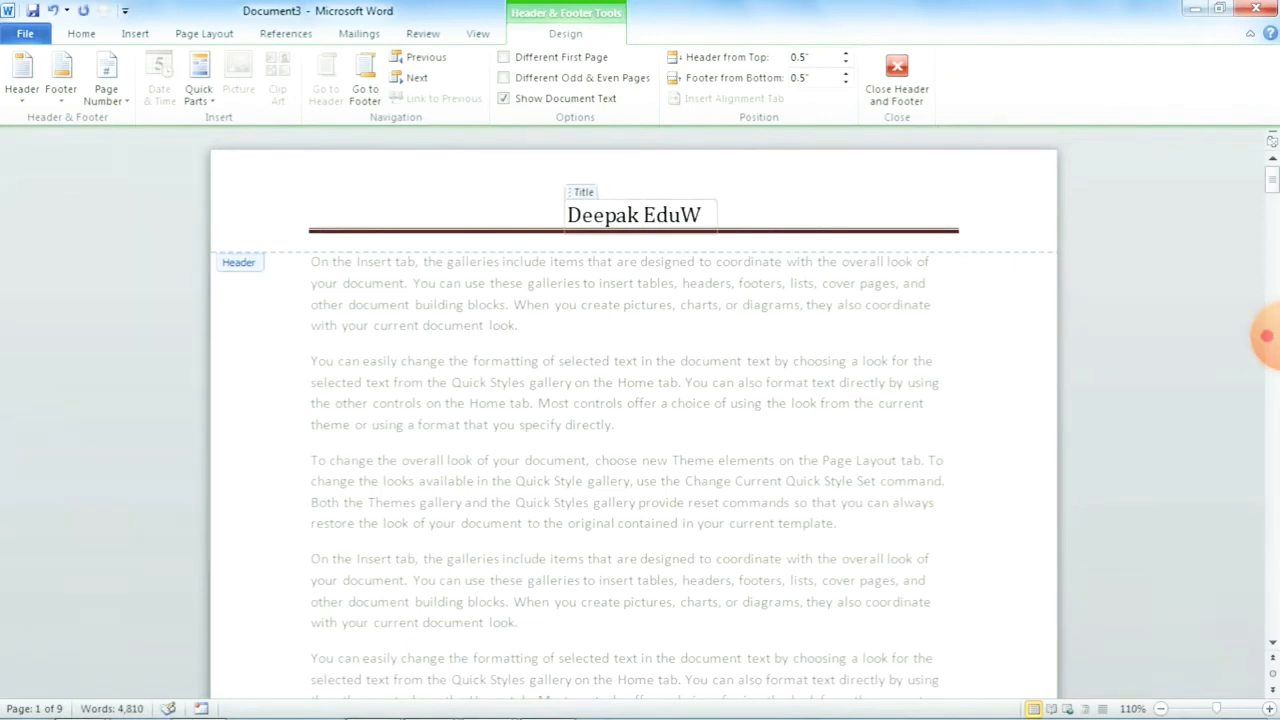
pyautogui.write('orld')
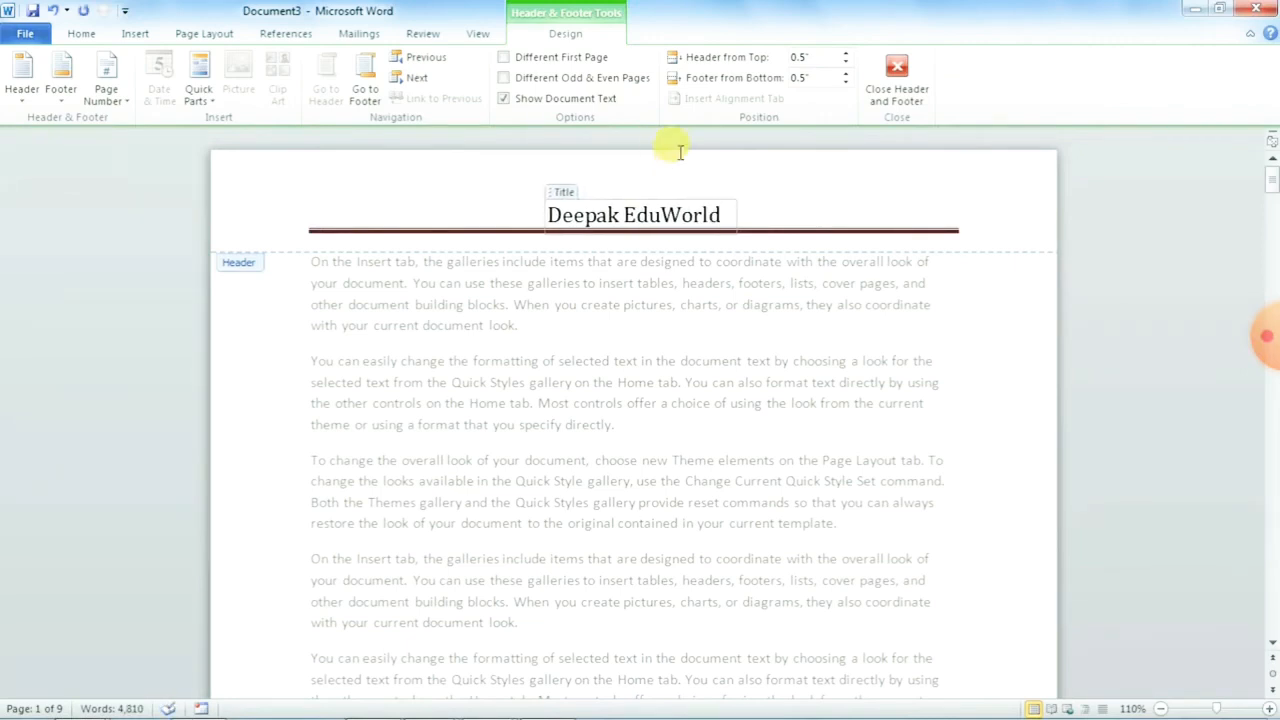
# Step: Colour the header title text red and enlarge it to size 22
pyautogui.moveTo(722, 213); pyautogui.dragTo(547, 214)
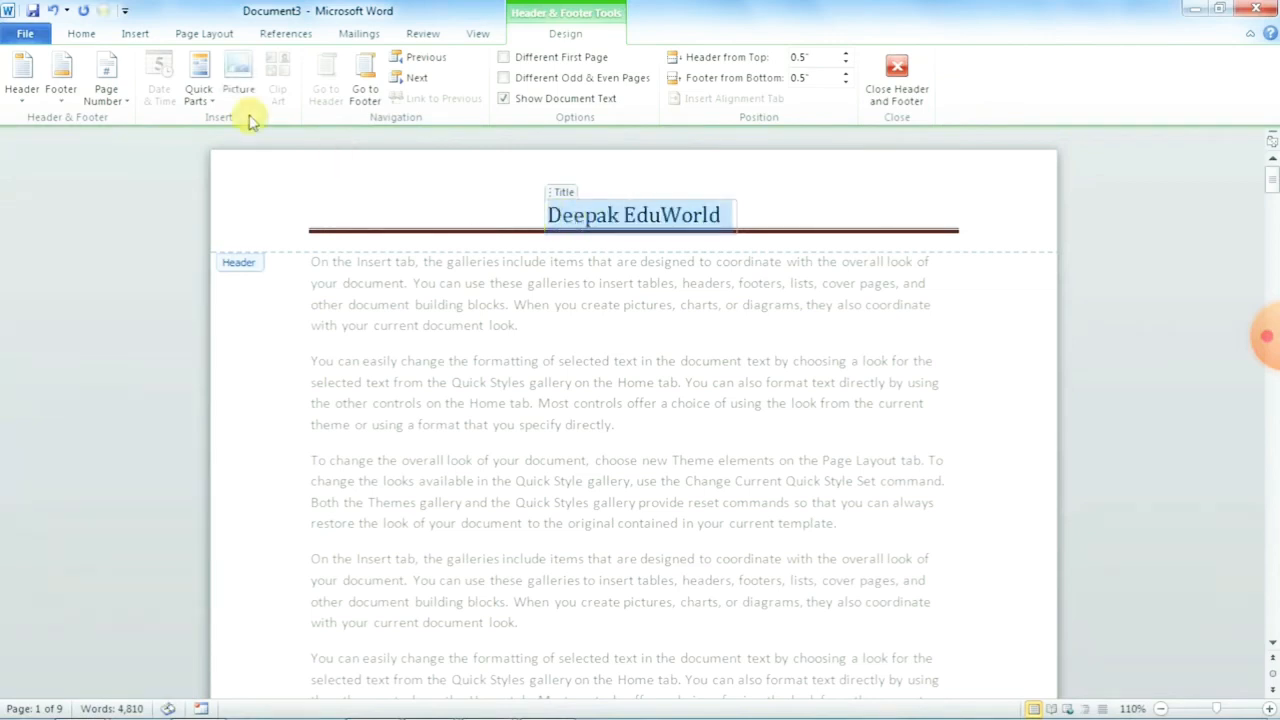
pyautogui.click(81, 33)
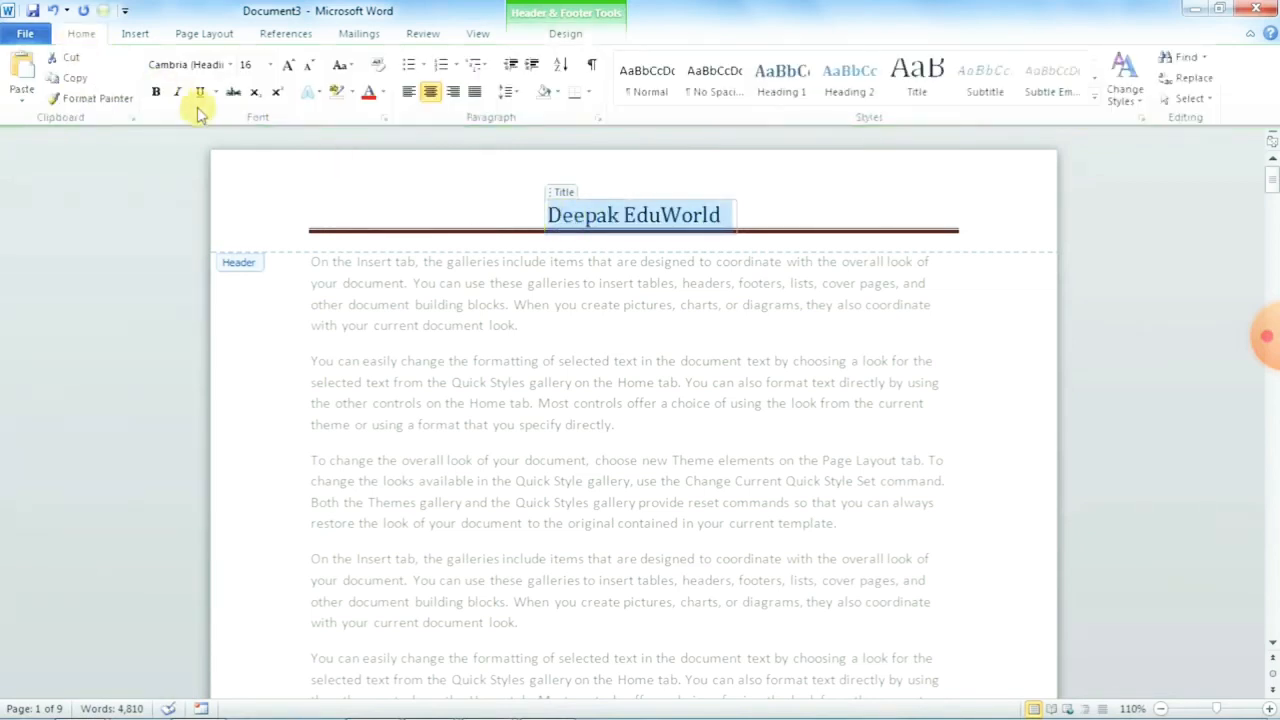
pyautogui.click(368, 93)
pyautogui.click(288, 66)
pyautogui.click(288, 66)
pyautogui.click(288, 66)
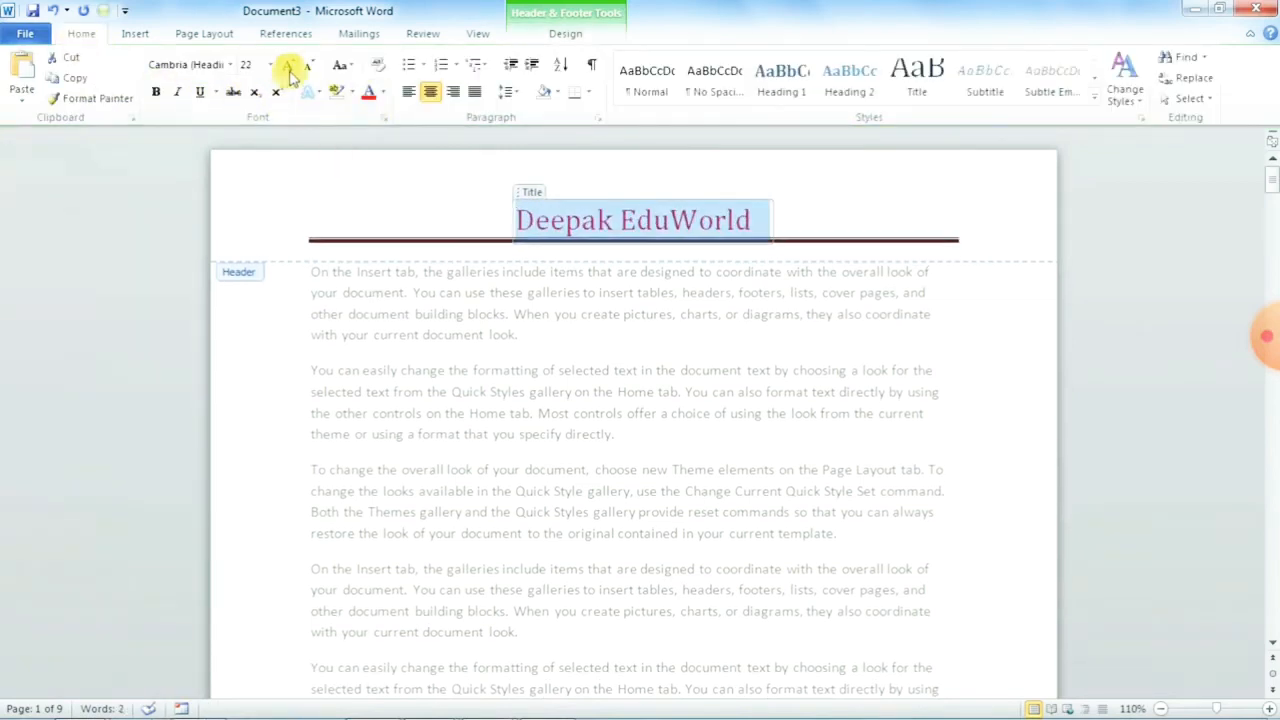
# Step: Set the header title's font to Algerian and make it bold, italic and underlined
pyautogui.click(231, 65)
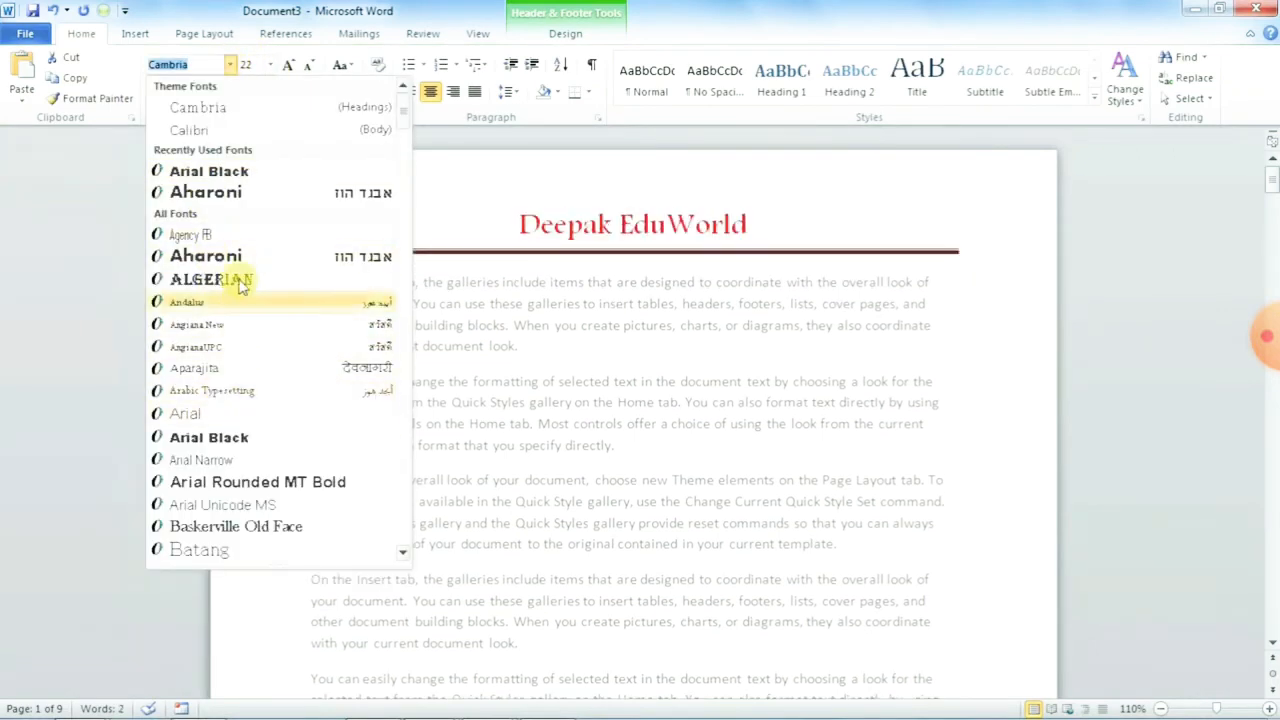
pyautogui.click(243, 283)
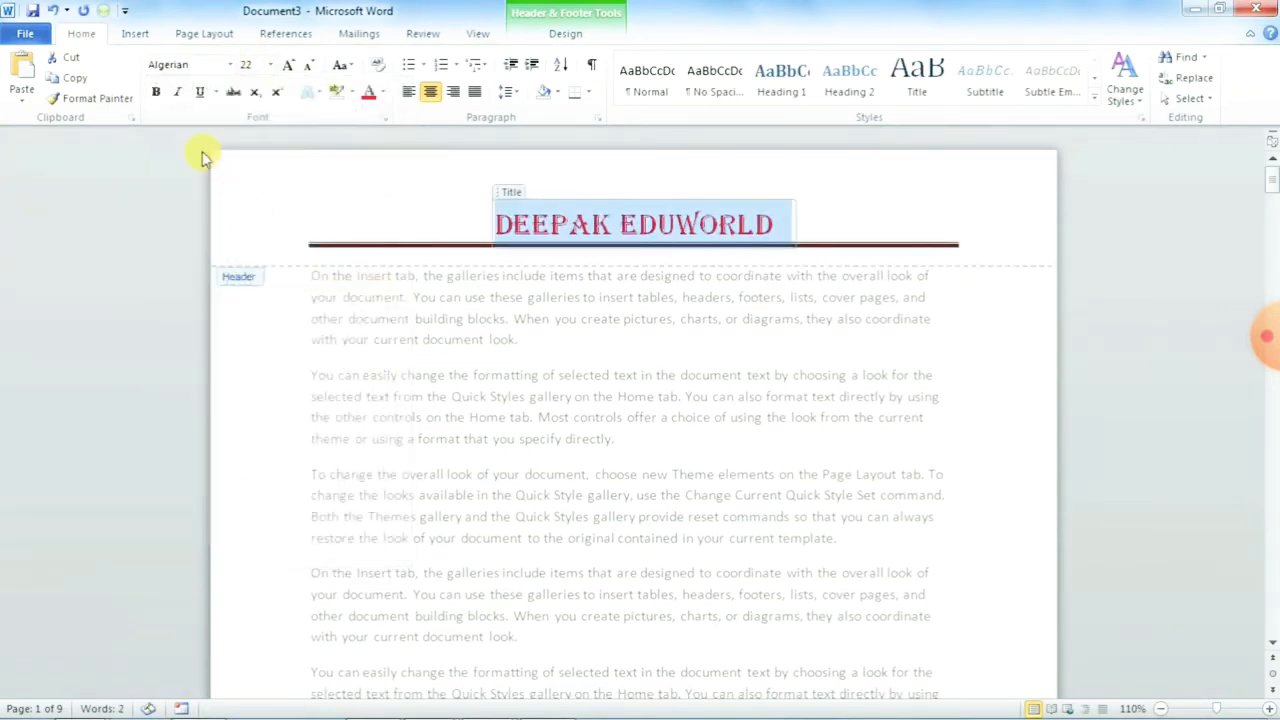
pyautogui.click(155, 98)
pyautogui.click(179, 95)
pyautogui.click(201, 98)
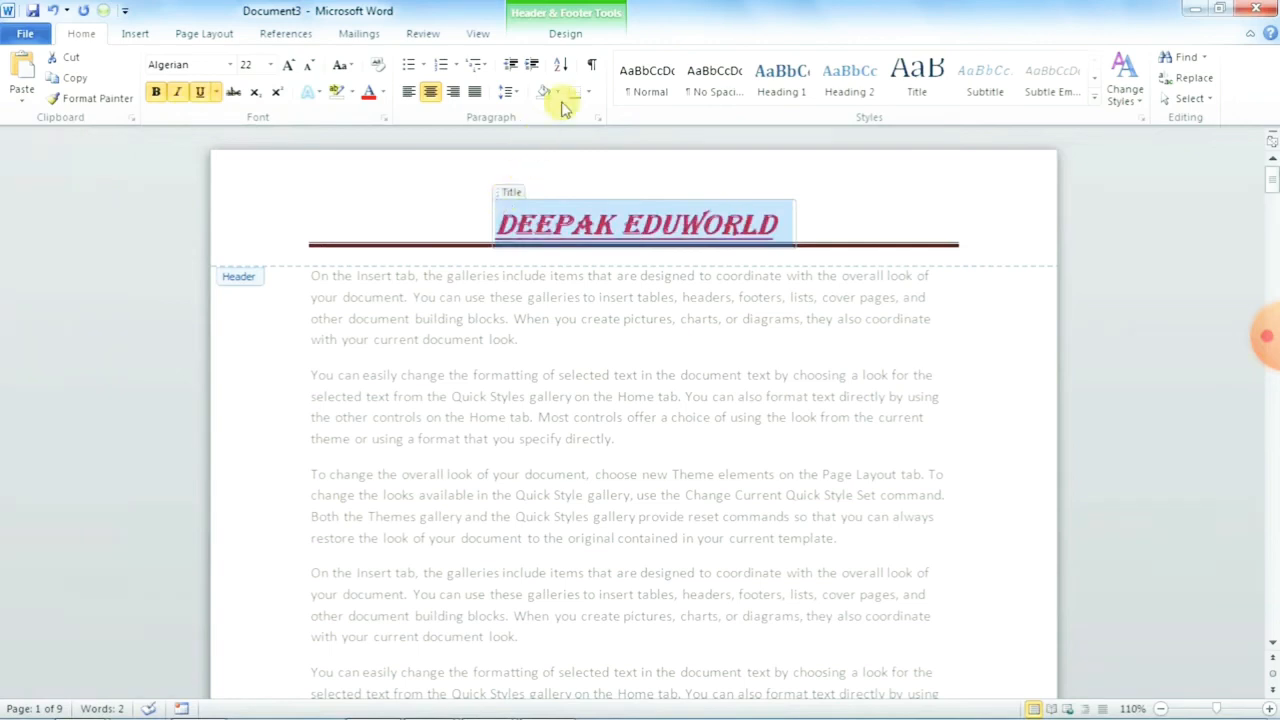
# Step: Close header and footer editing and check the header across all the document's pages
pyautogui.click(566, 36)
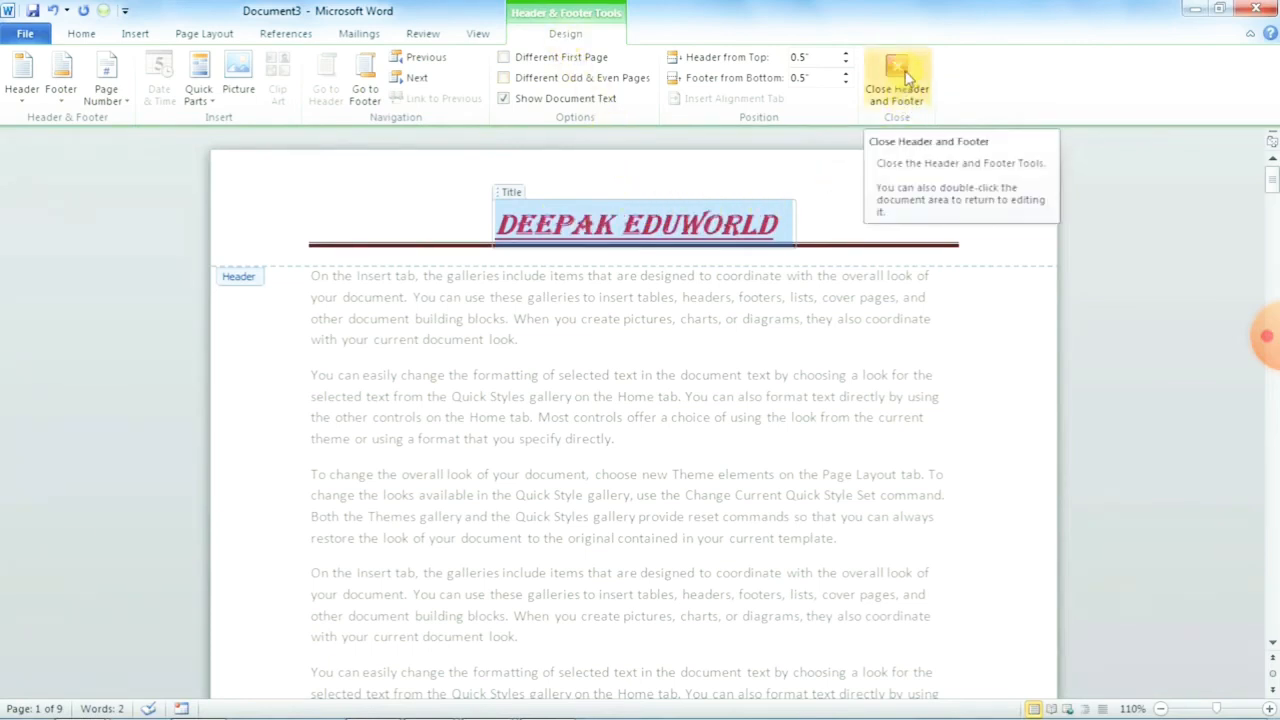
pyautogui.click(899, 76)
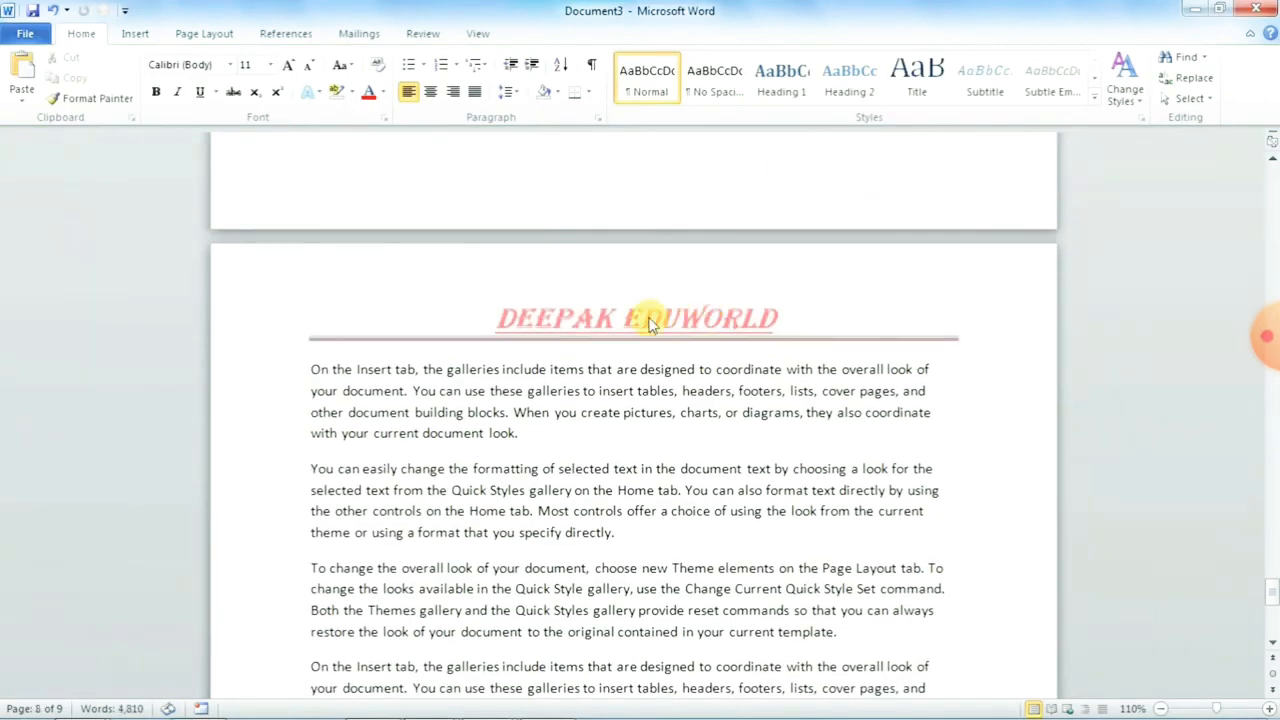
pyautogui.keyDown('ctrl'); pyautogui.scroll(-7, 648, 325); pyautogui.keyUp('ctrl')
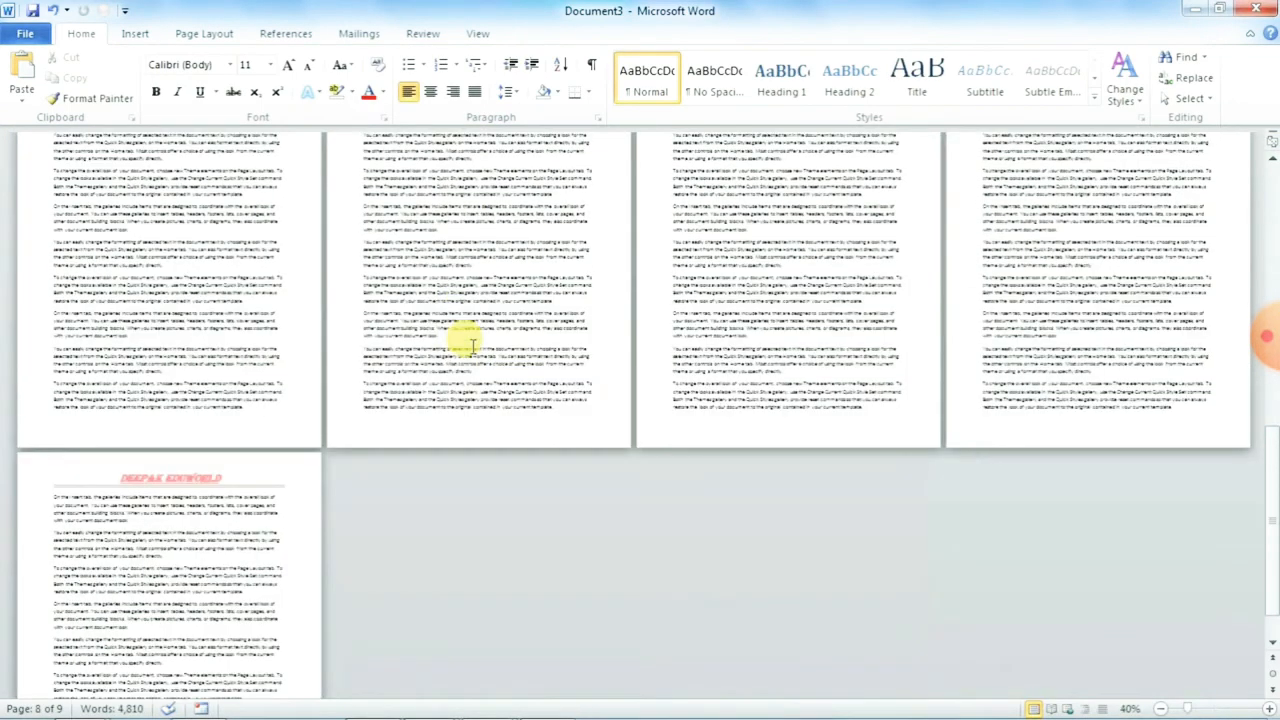
pyautogui.scroll(10, 472, 345)
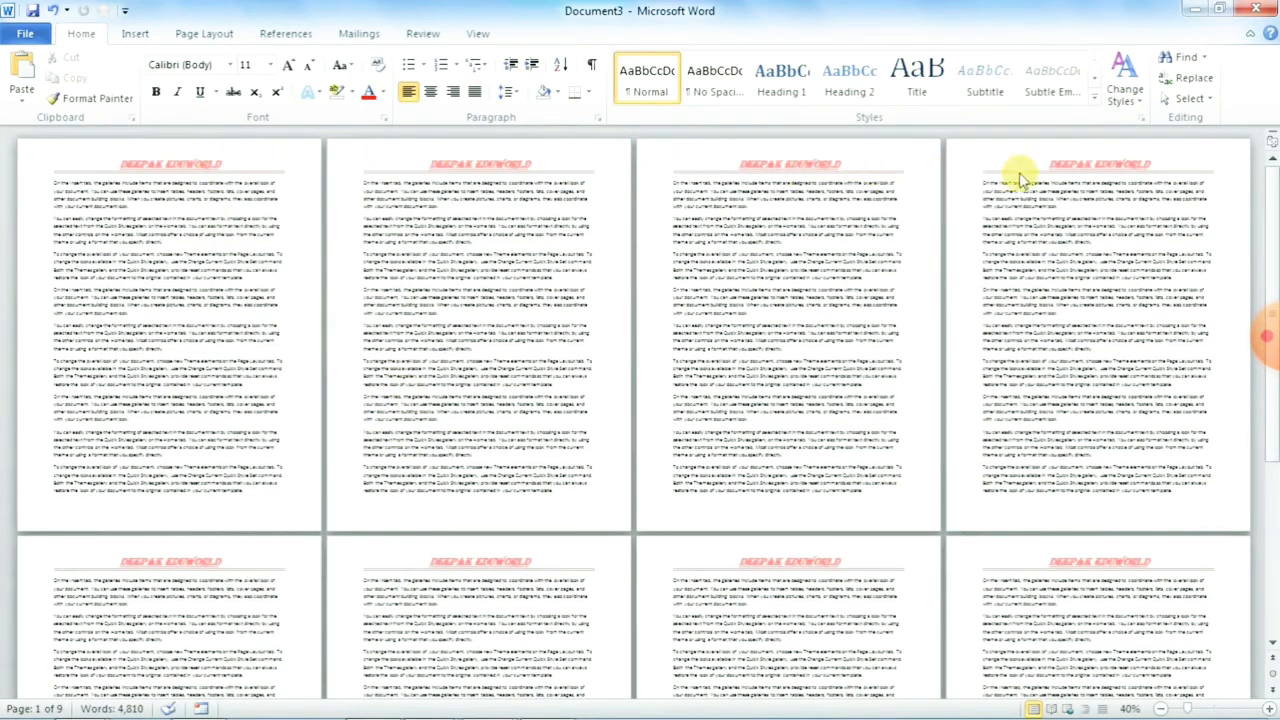
# Step: Check the header on the first few pages, and look over the header and footer options on offer
pyautogui.keyDown('ctrl'); pyautogui.scroll(4, 514, 271); pyautogui.keyUp('ctrl')
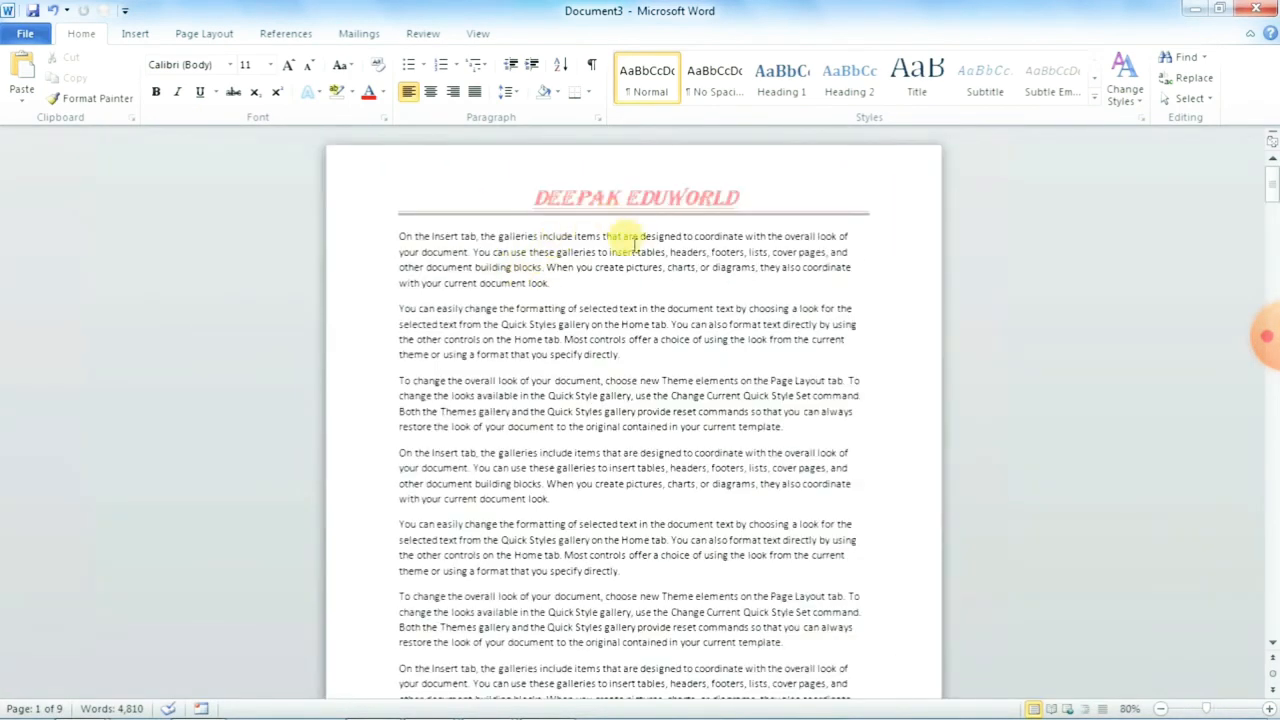
pyautogui.scroll(-10, 600, 250)
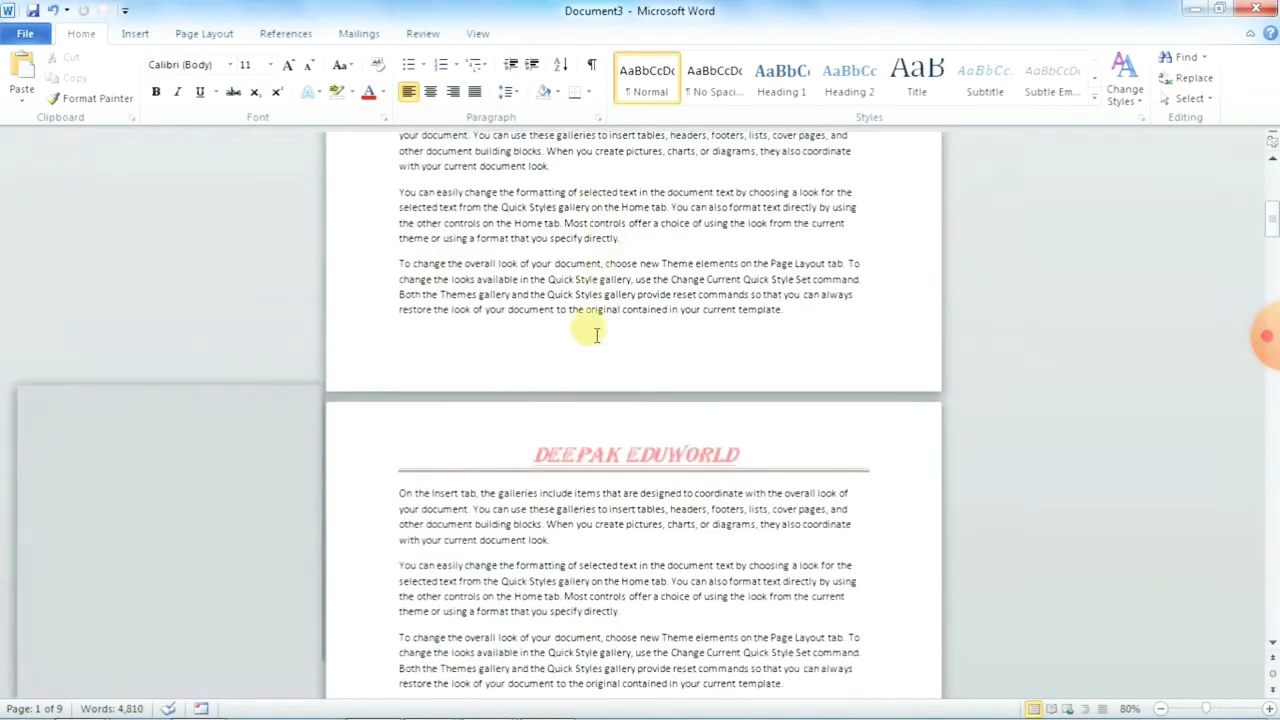
pyautogui.scroll(-15, 560, 460)
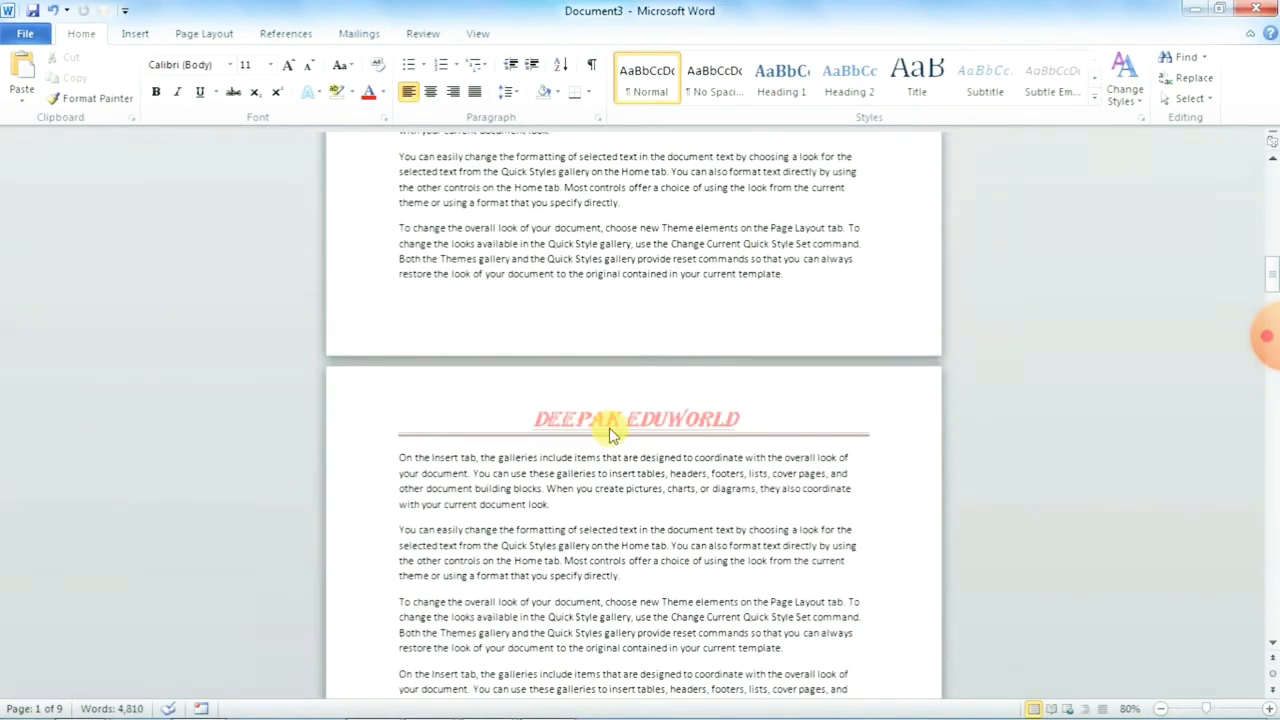
pyautogui.scroll(20, 610, 433)
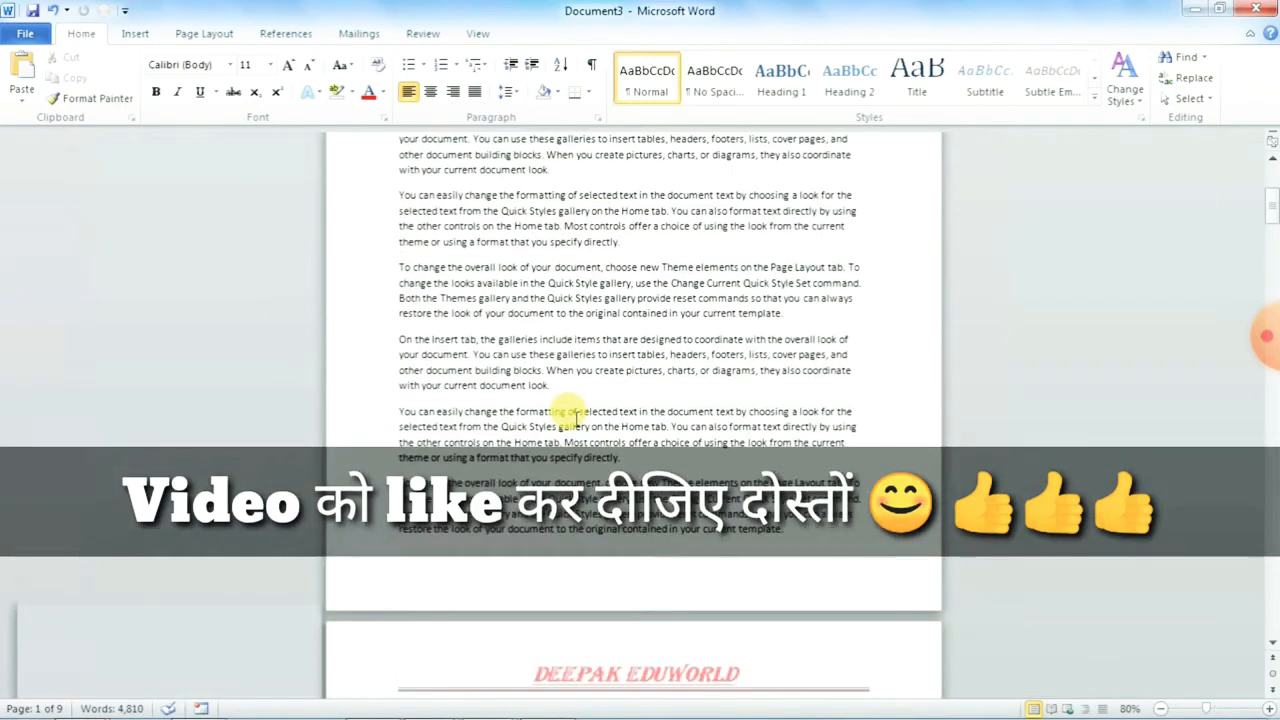
pyautogui.scroll(-10, 578, 418)
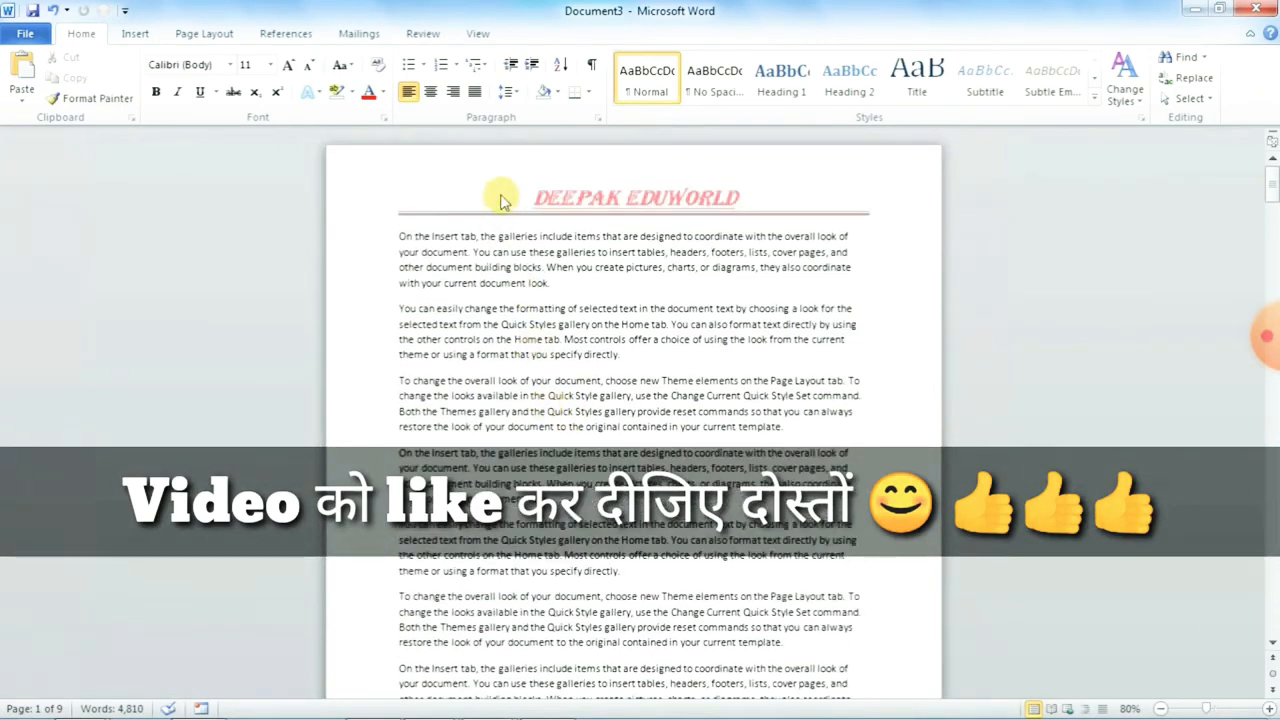
pyautogui.click(135, 36)
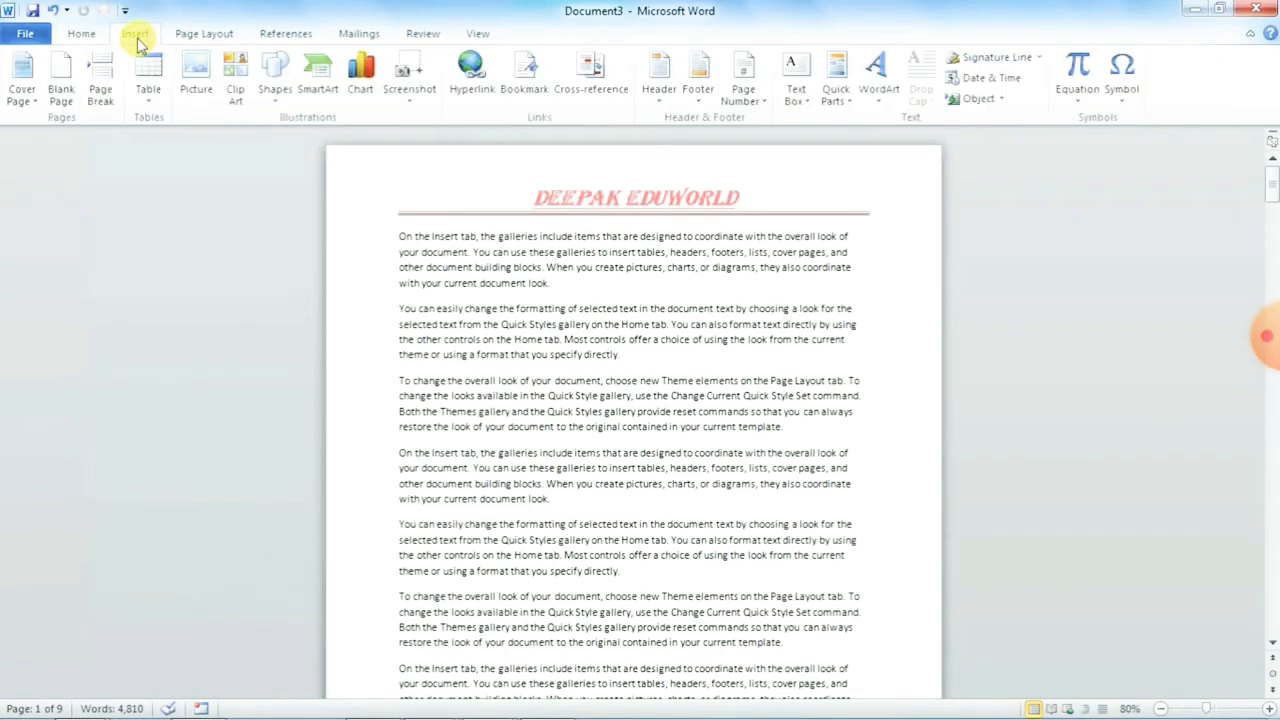
pyautogui.click(656, 104)
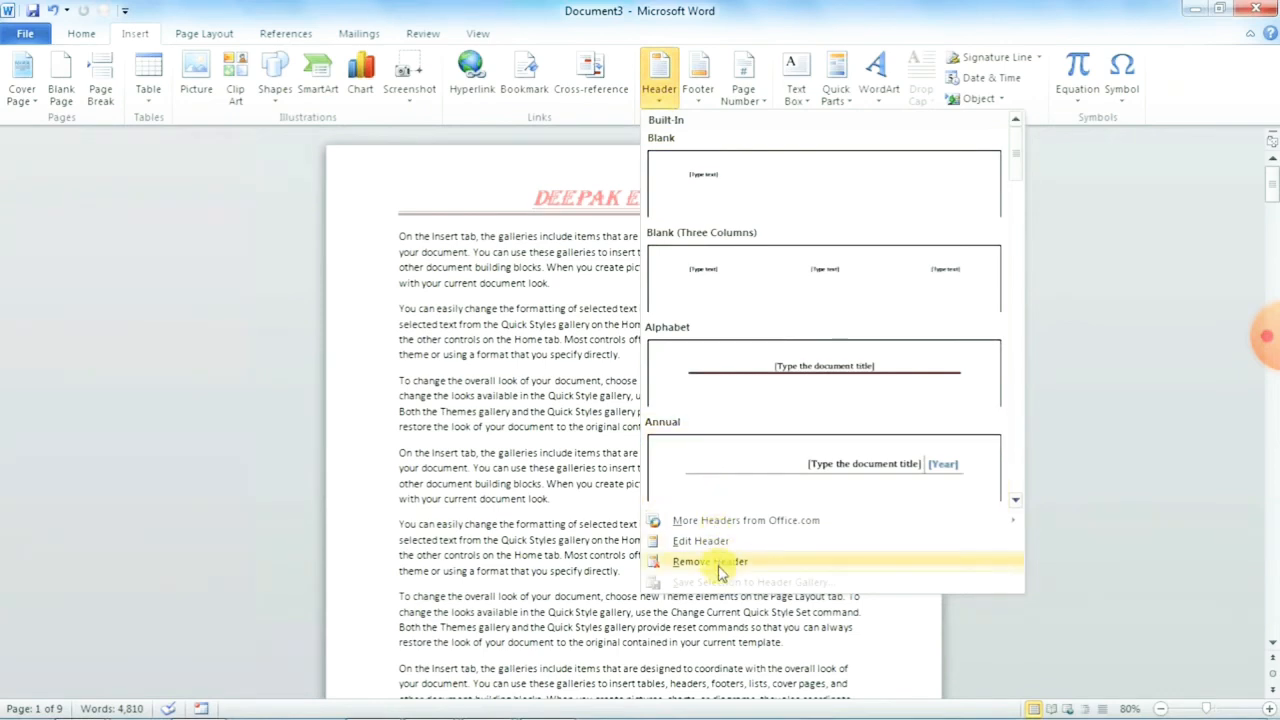
pyautogui.click(699, 100)
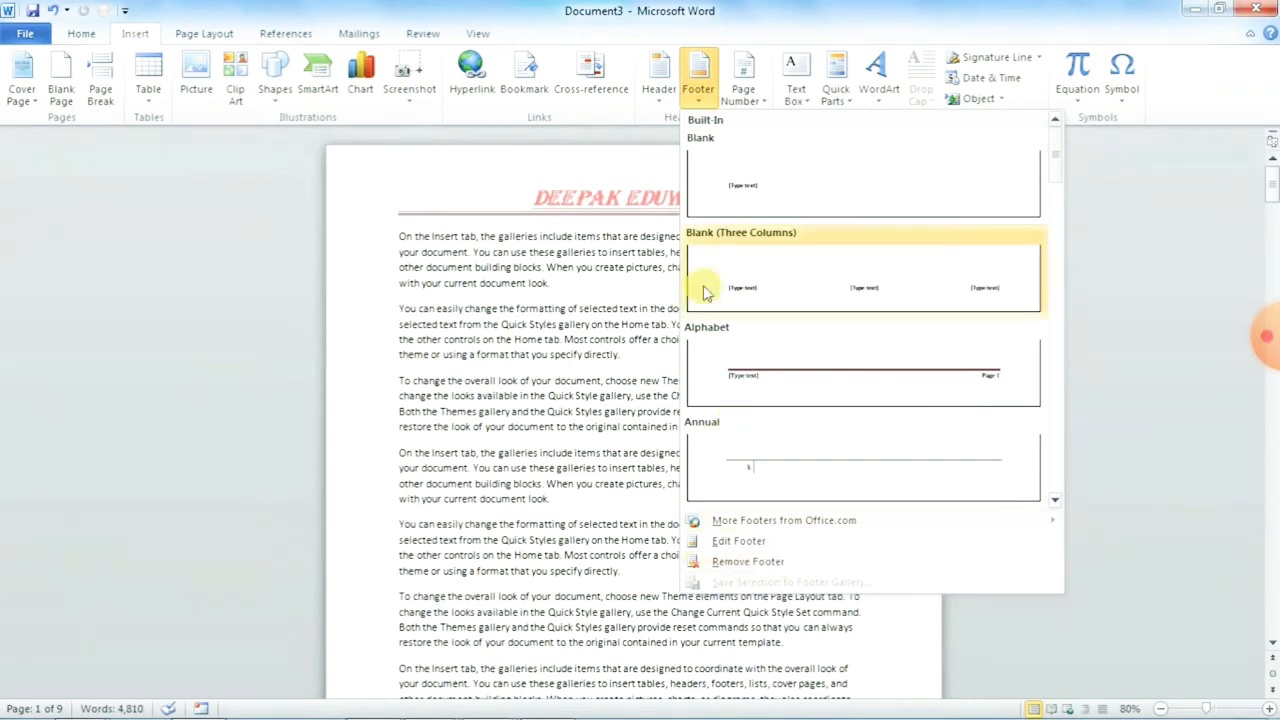
pyautogui.click(588, 178)
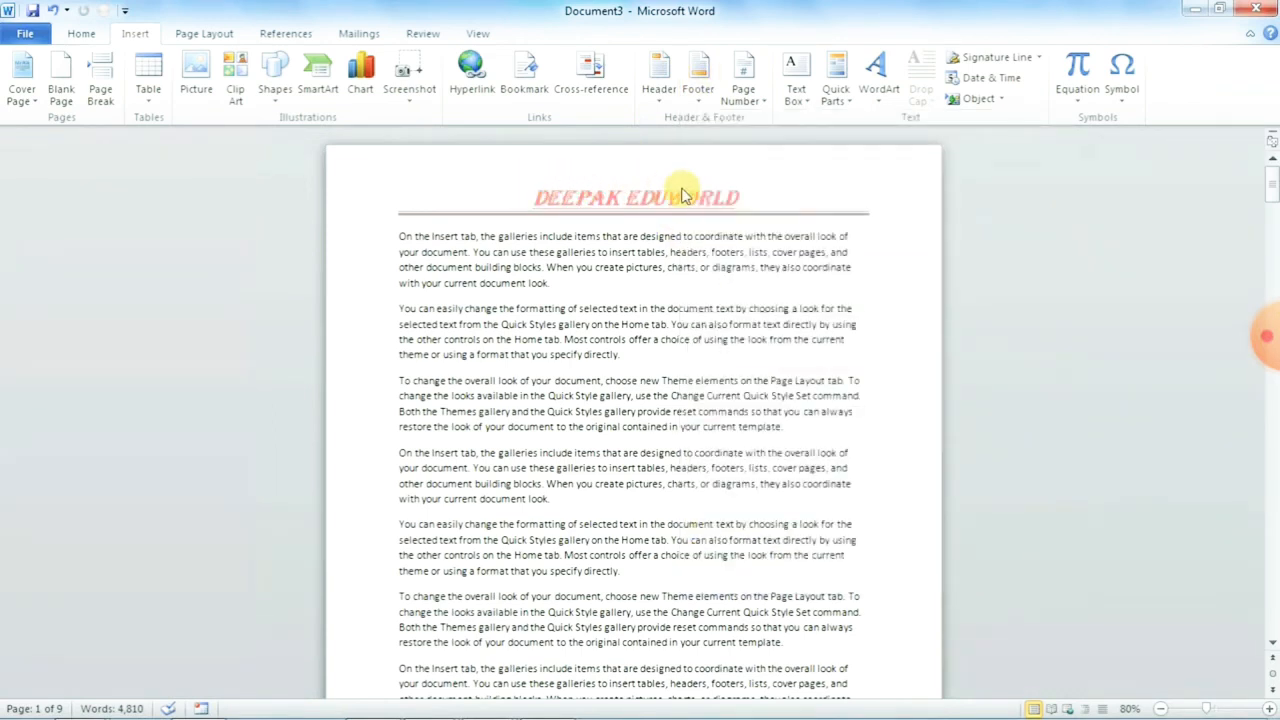
# Step: Open the existing header for editing and widen the gap between "Deepak" and "EduWorld" with extra spaces
pyautogui.click(660, 95)
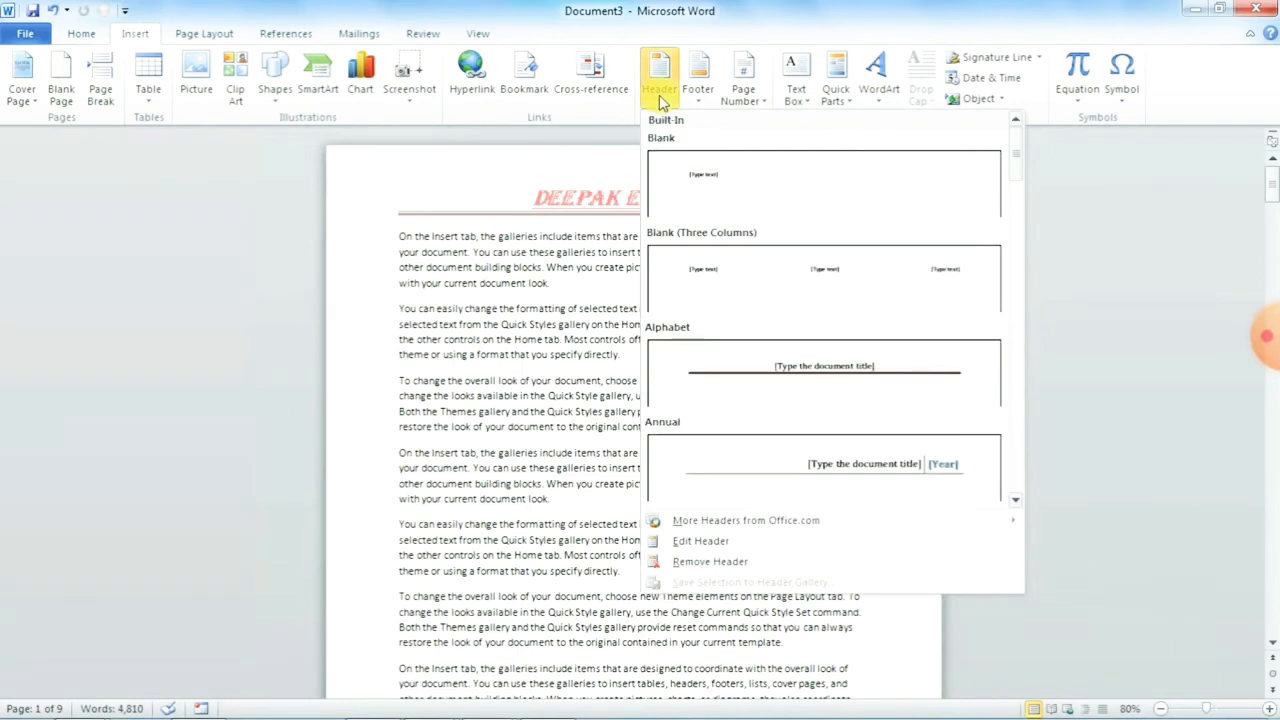
pyautogui.click(677, 543)
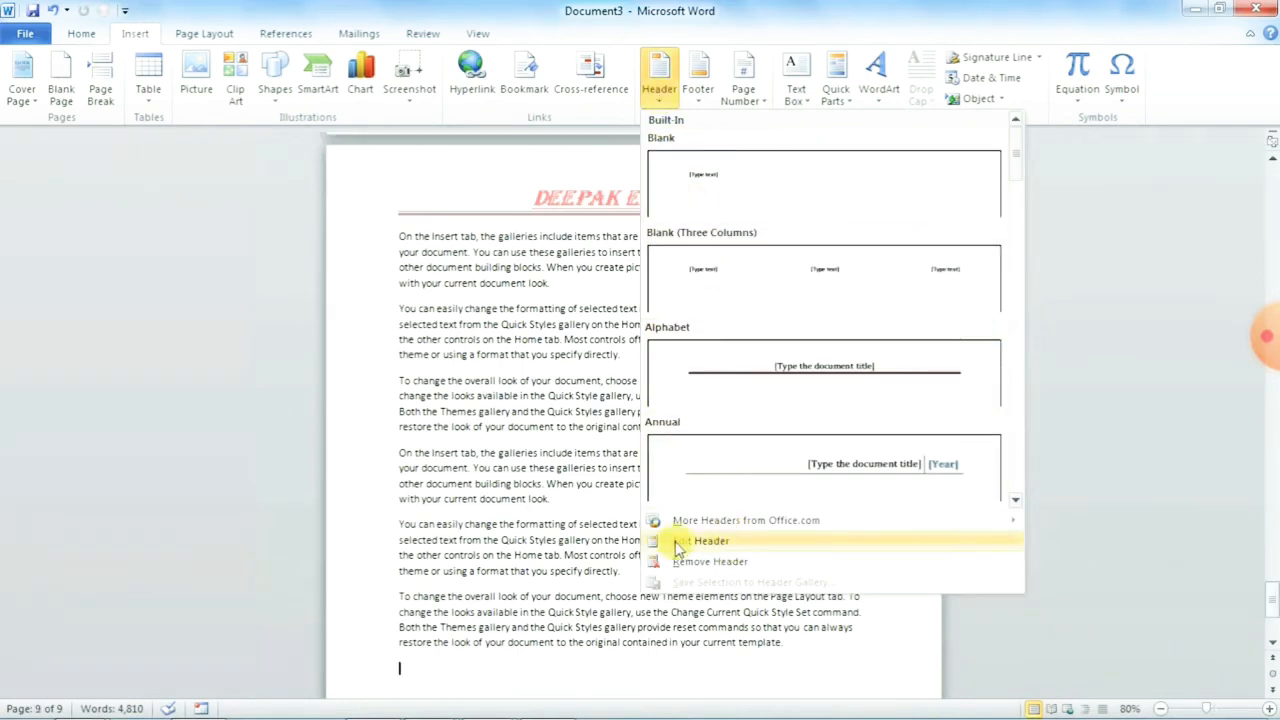
pyautogui.click(677, 543)
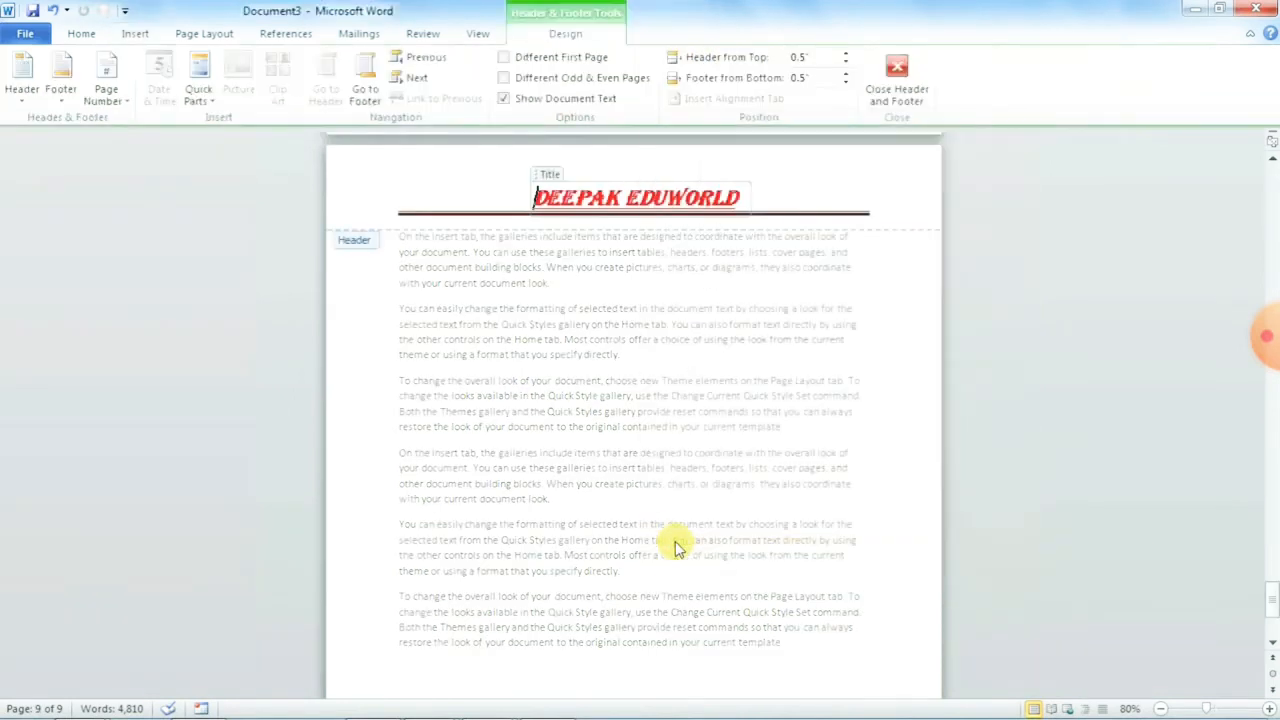
pyautogui.click(536, 196)
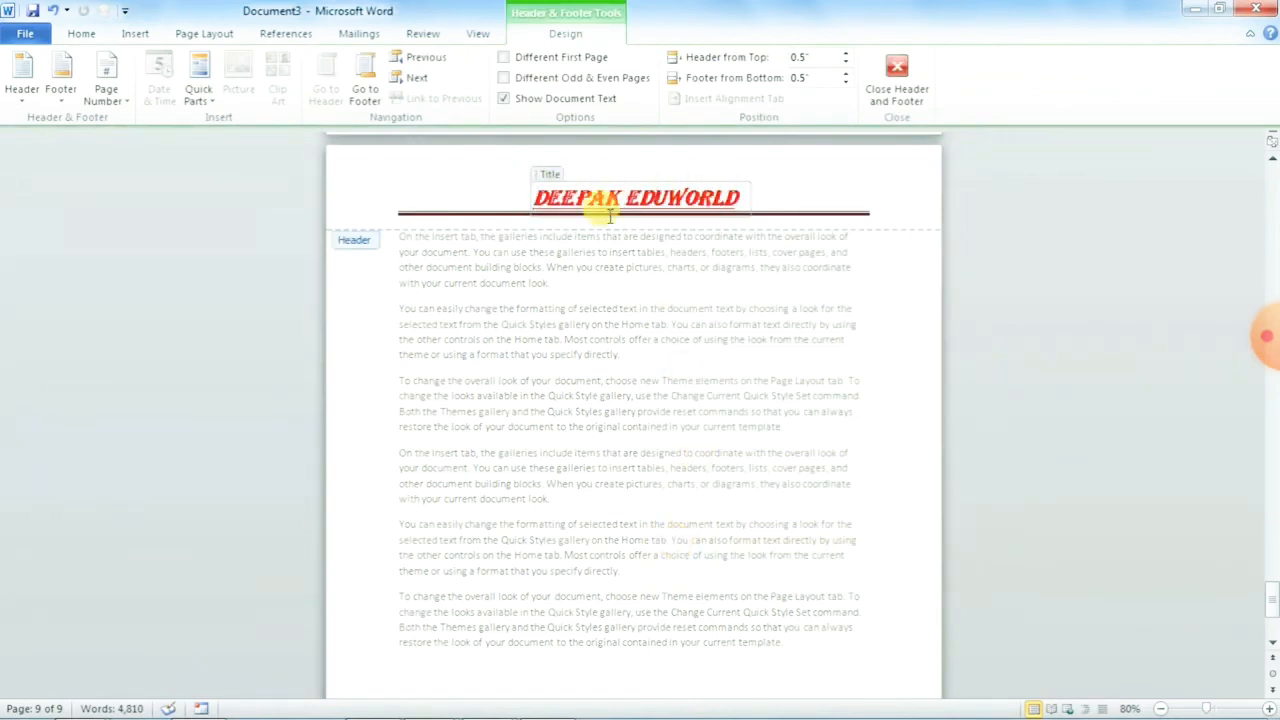
pyautogui.click(628, 197)
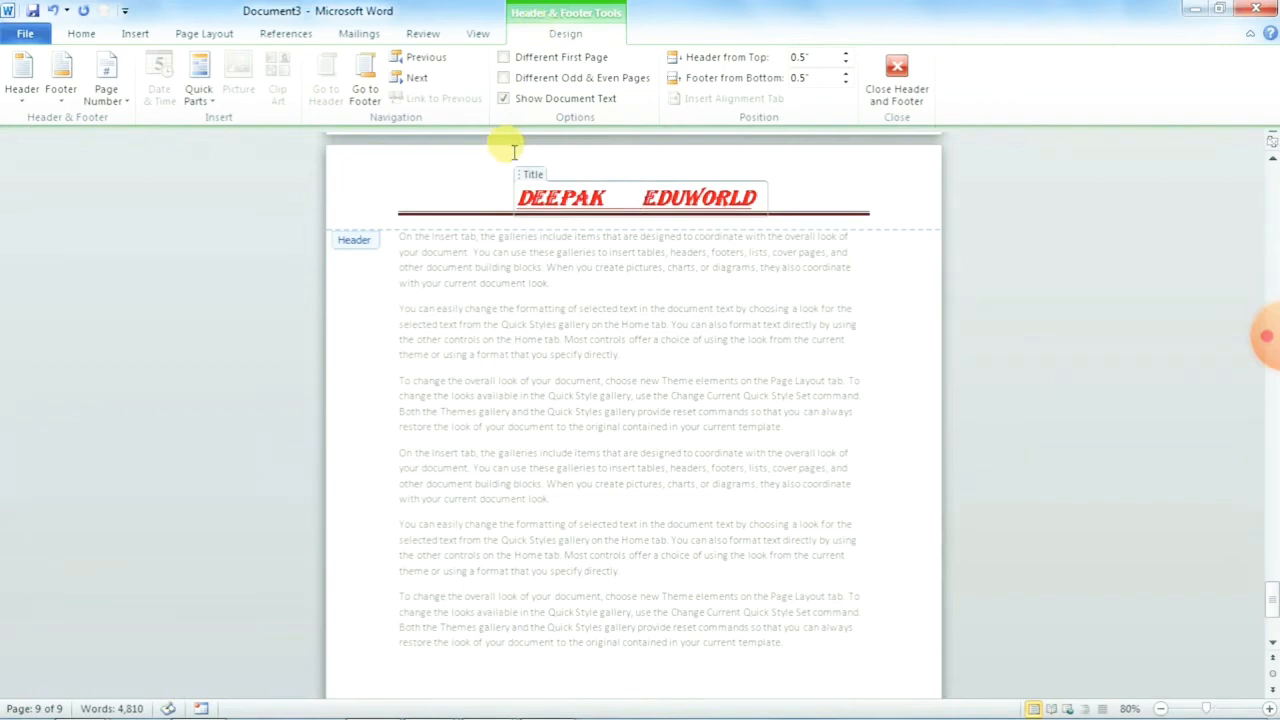
# Step: Switch from the header to the footer area on the last page and enter "Deepak EfuWorld" there
pyautogui.click(366, 93)
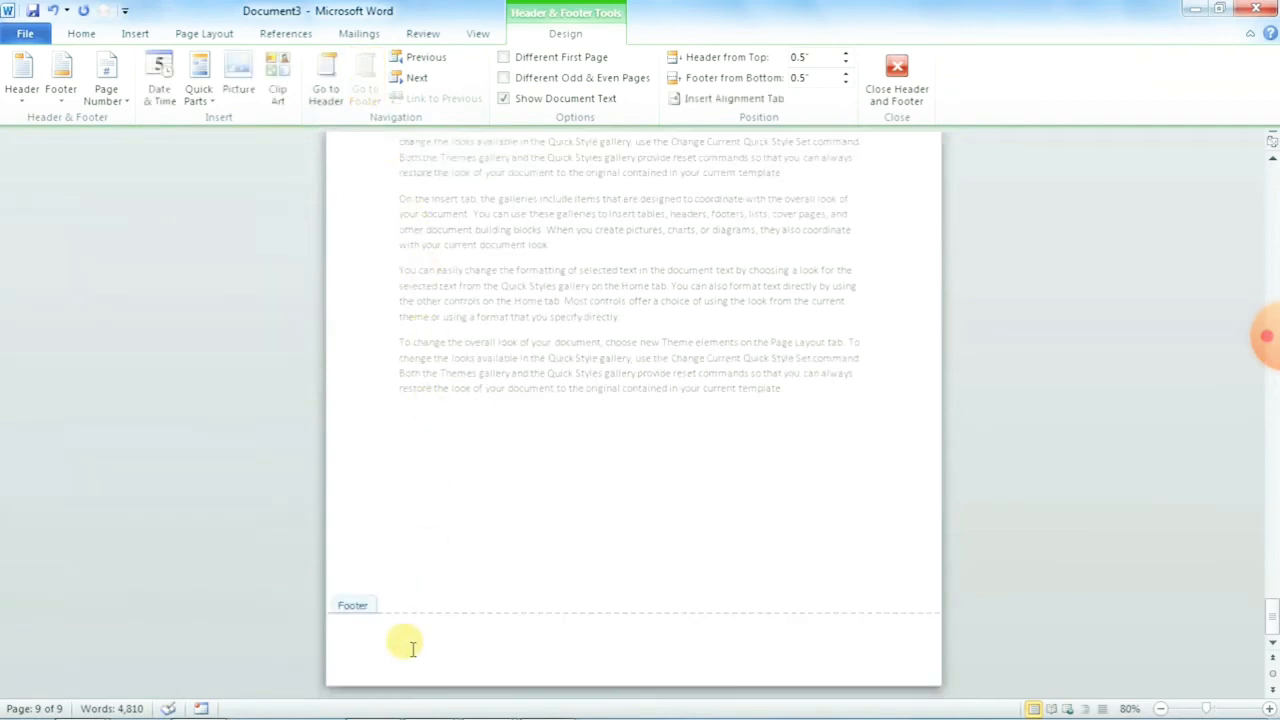
pyautogui.click(327, 95)
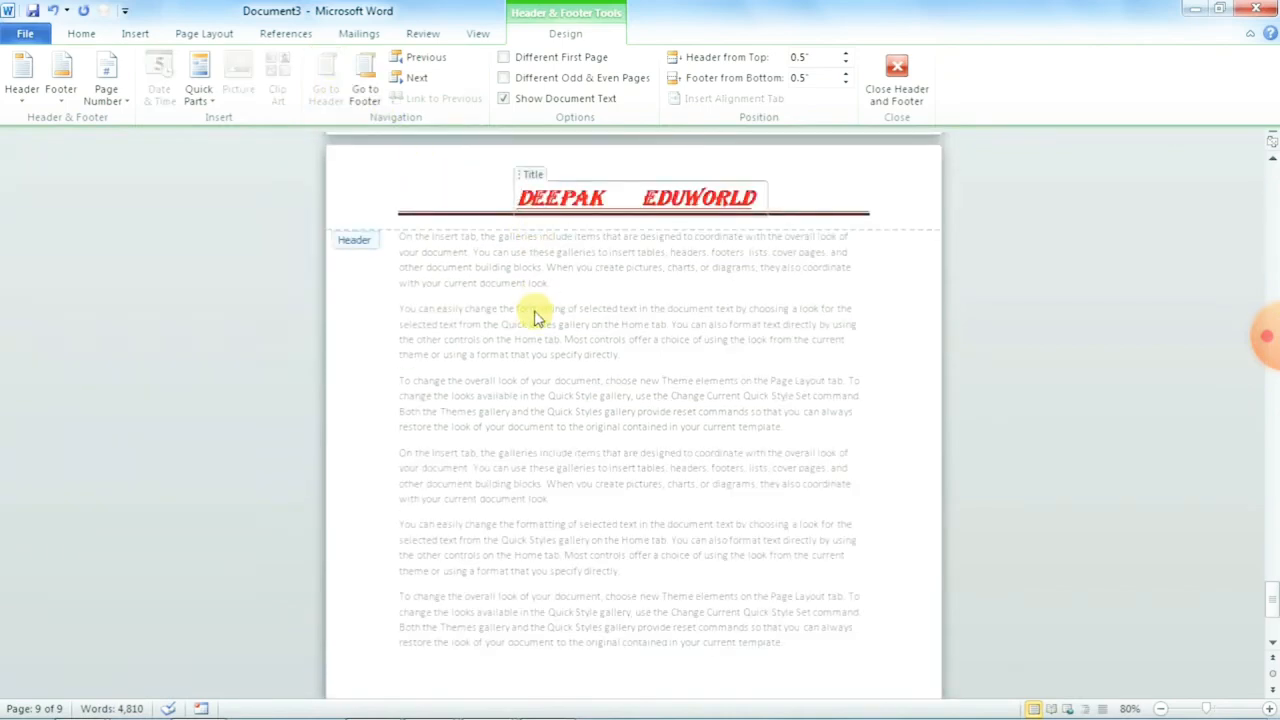
pyautogui.scroll(-5, 530, 310)
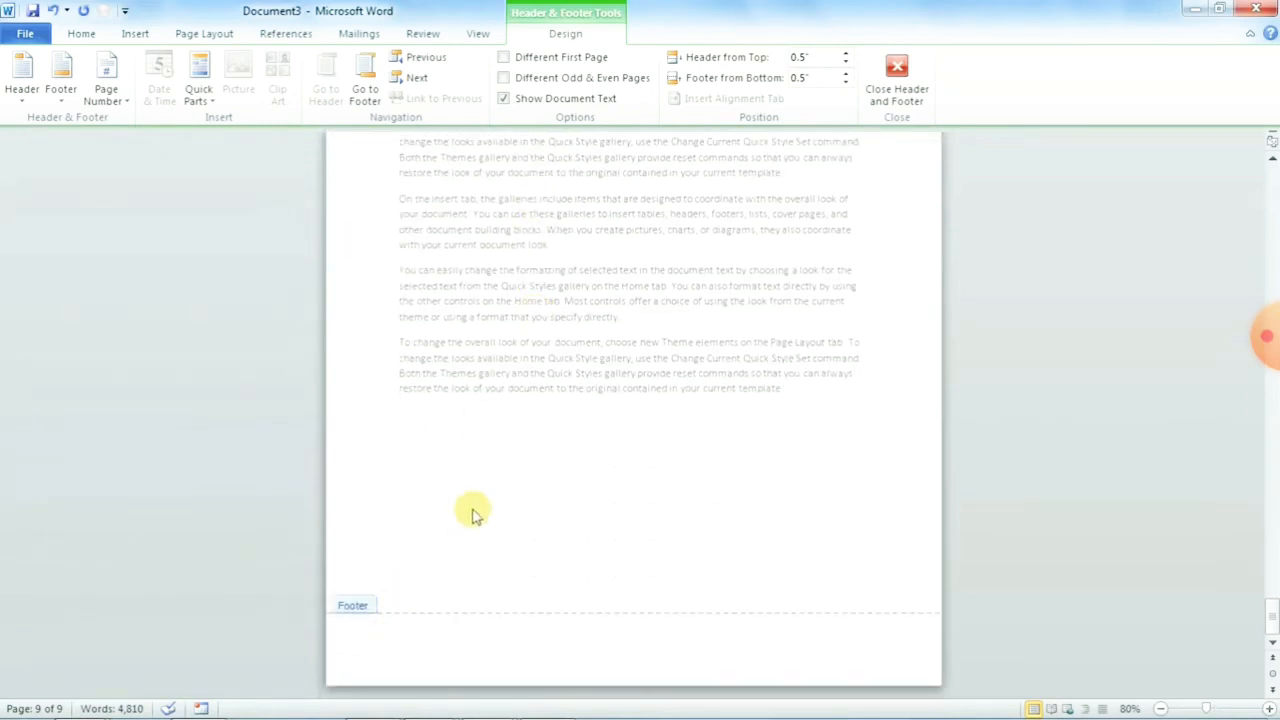
pyautogui.scroll(15, 471, 509)
pyautogui.scroll(-14, 503, 466)
pyautogui.scroll(-1, 463, 588)
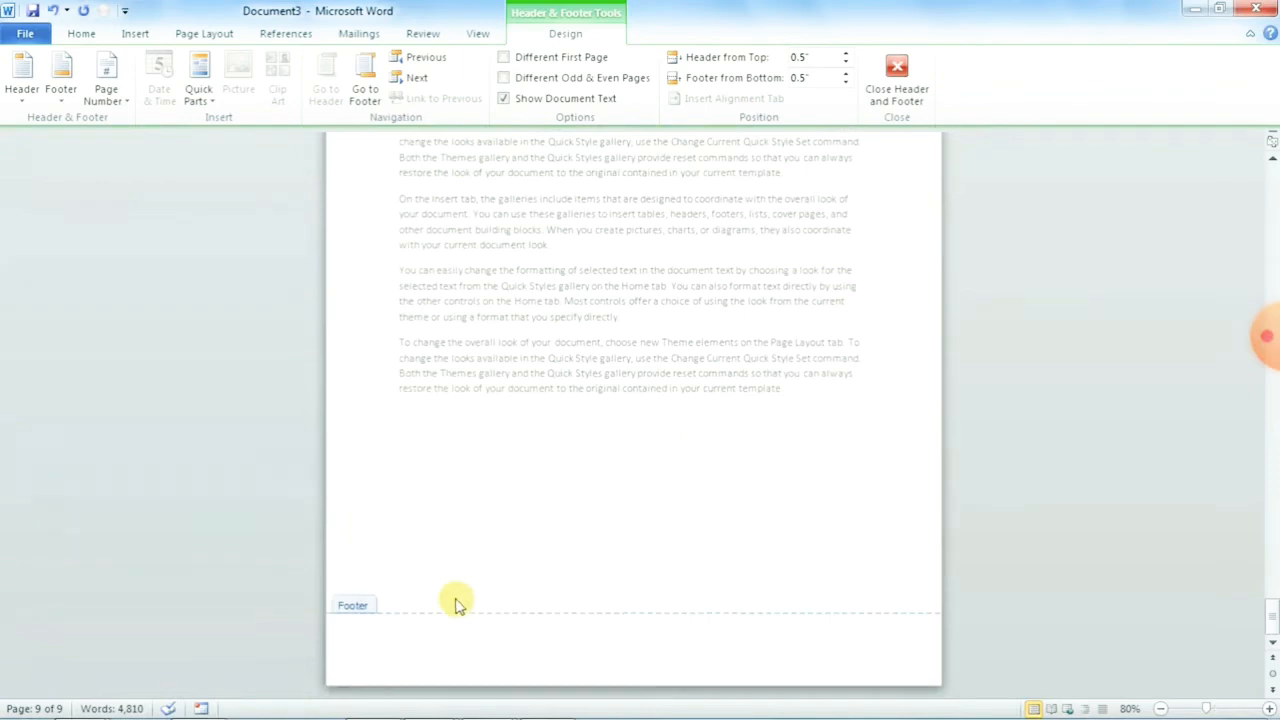
pyautogui.click(438, 652)
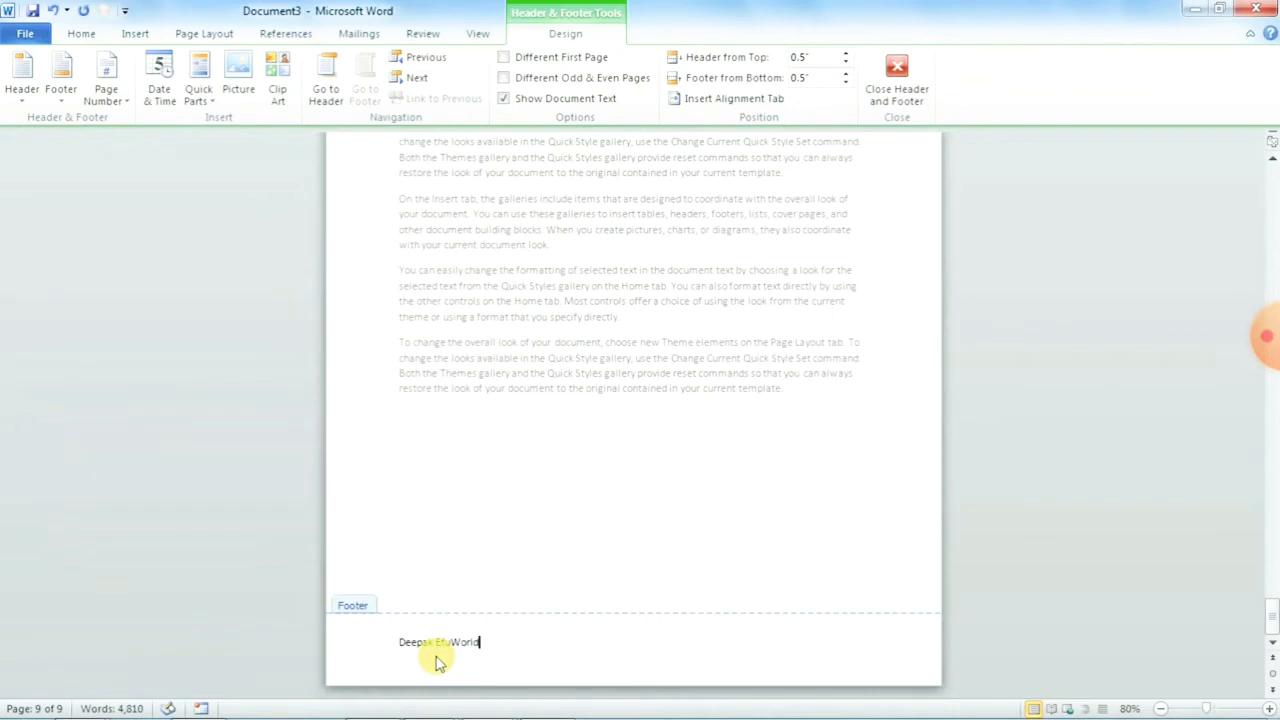
# Step: Make the footer text bold and red, enlarge it to size 24, and align it right
pyautogui.moveTo(486, 641); pyautogui.dragTo(366, 623)
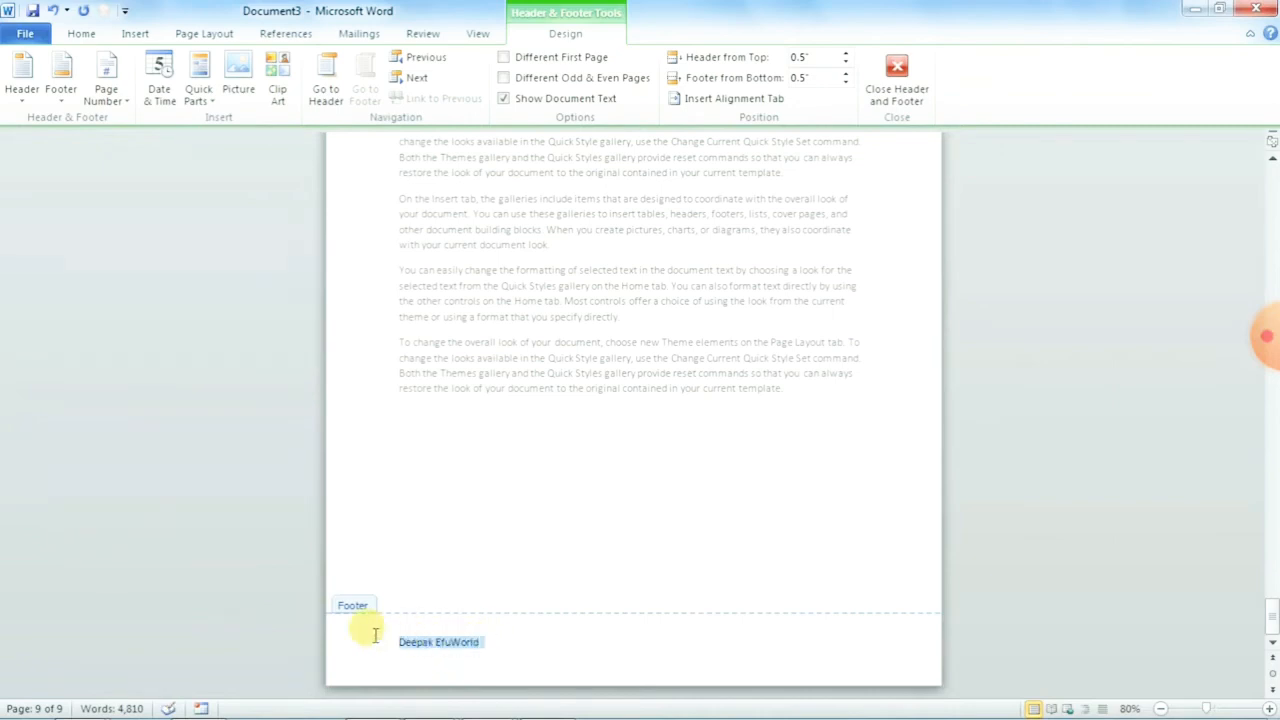
pyautogui.click(82, 34)
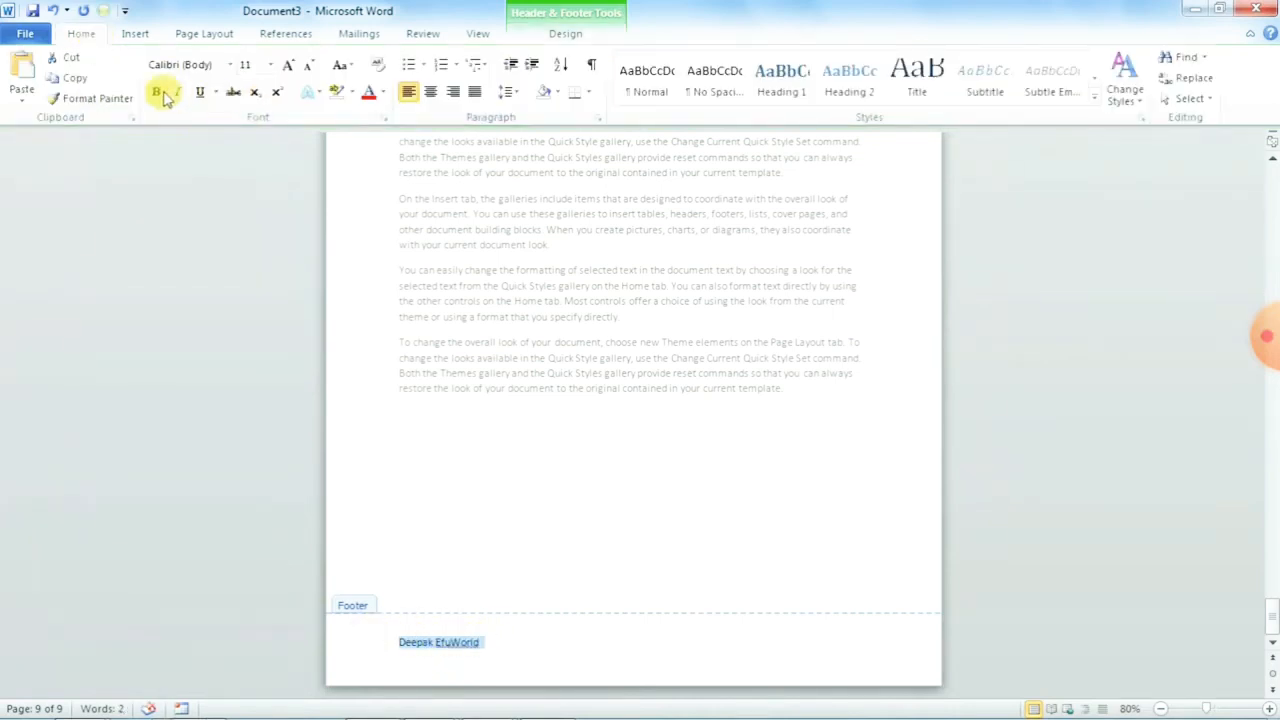
pyautogui.click(368, 95)
pyautogui.click(290, 66)
pyautogui.click(290, 66)
pyautogui.click(290, 66)
pyautogui.click(290, 66)
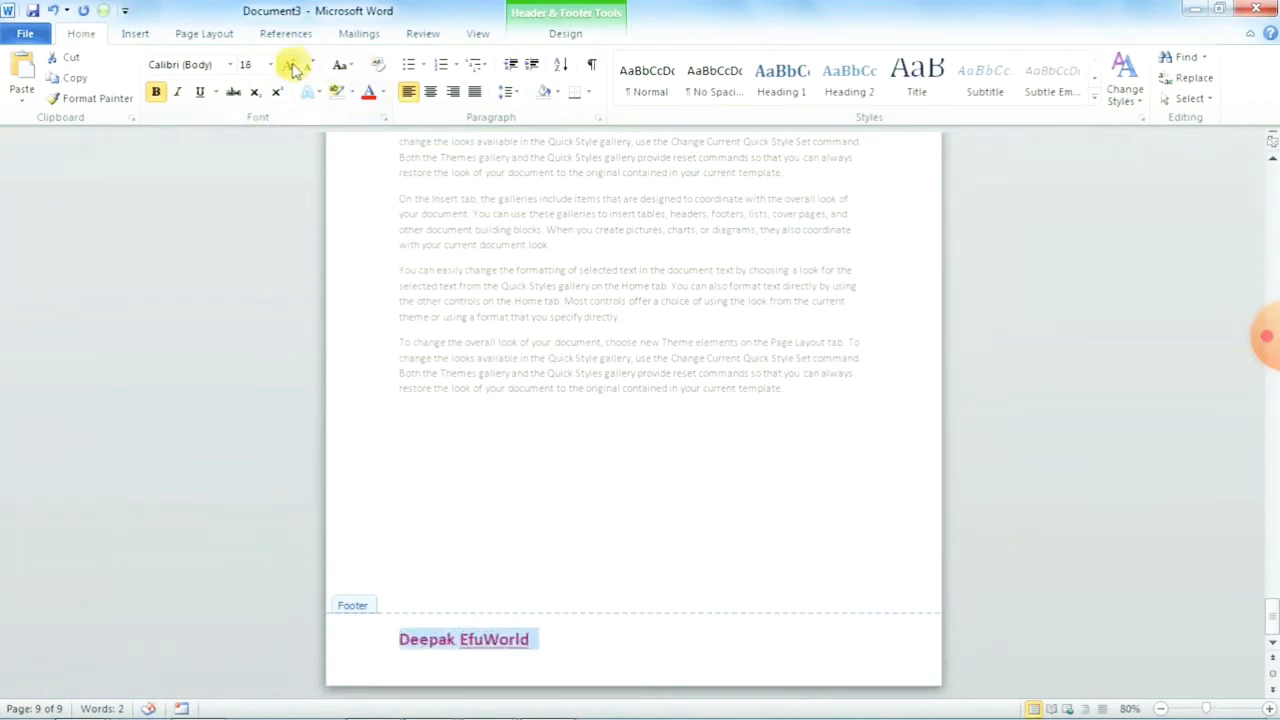
pyautogui.click(292, 67)
pyautogui.click(292, 67)
pyautogui.click(292, 67)
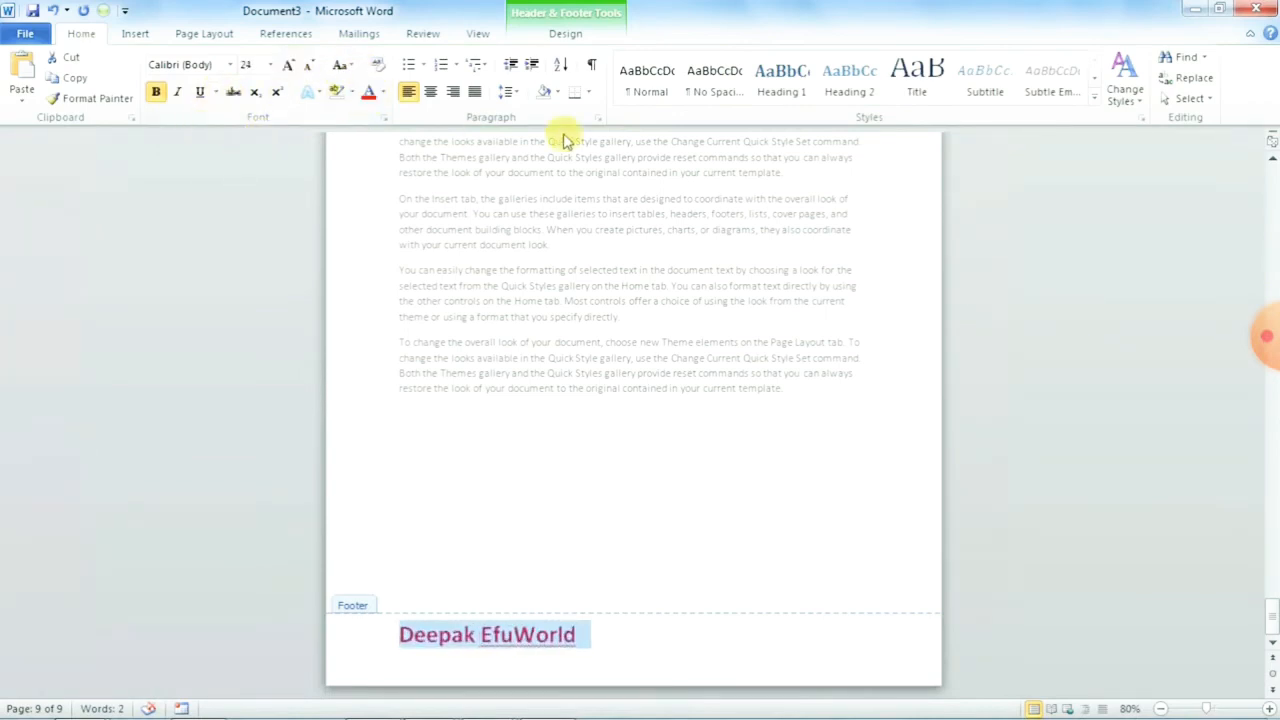
pyautogui.click(454, 97)
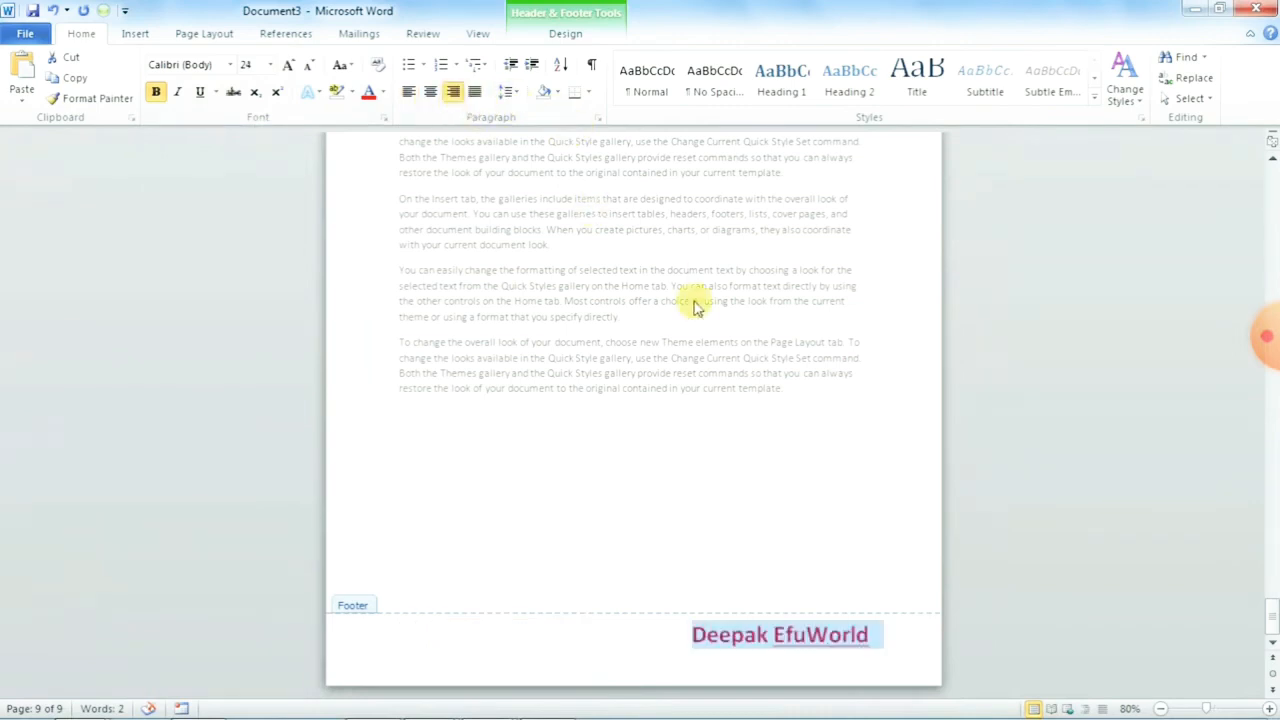
# Step: Close header and footer editing and check the footer across all the document's pages
pyautogui.click(562, 36)
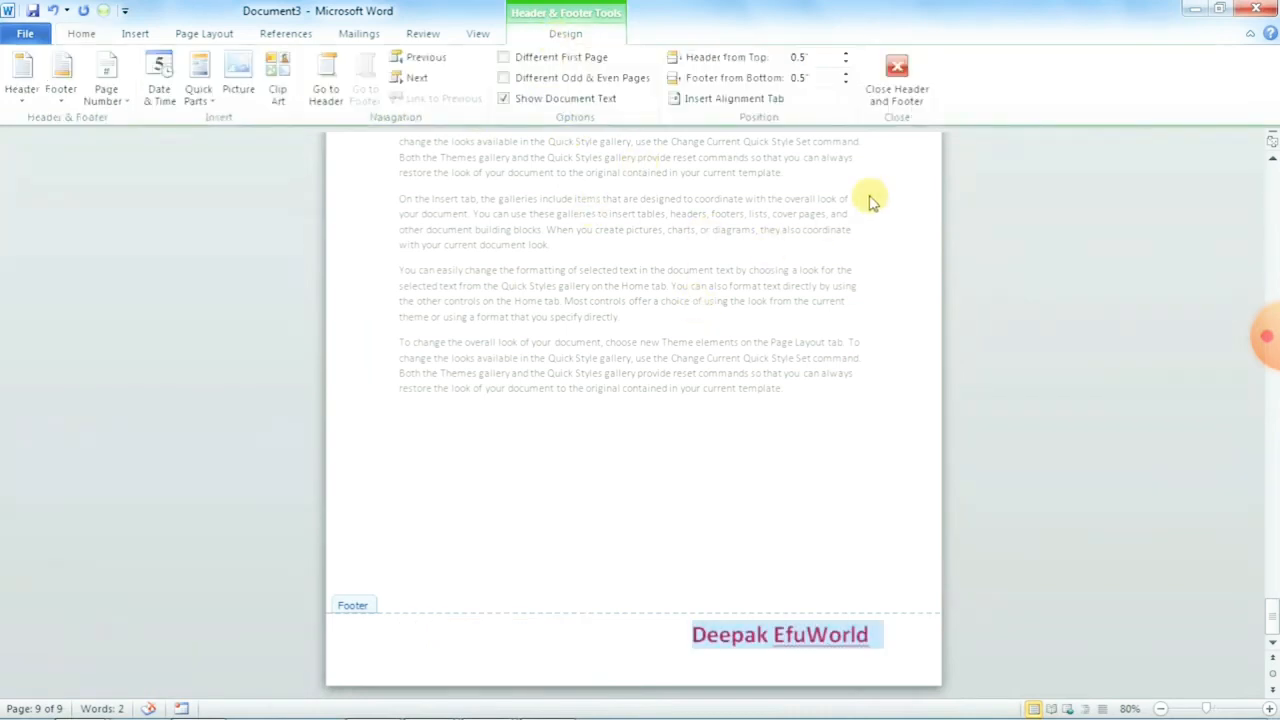
pyautogui.click(905, 95)
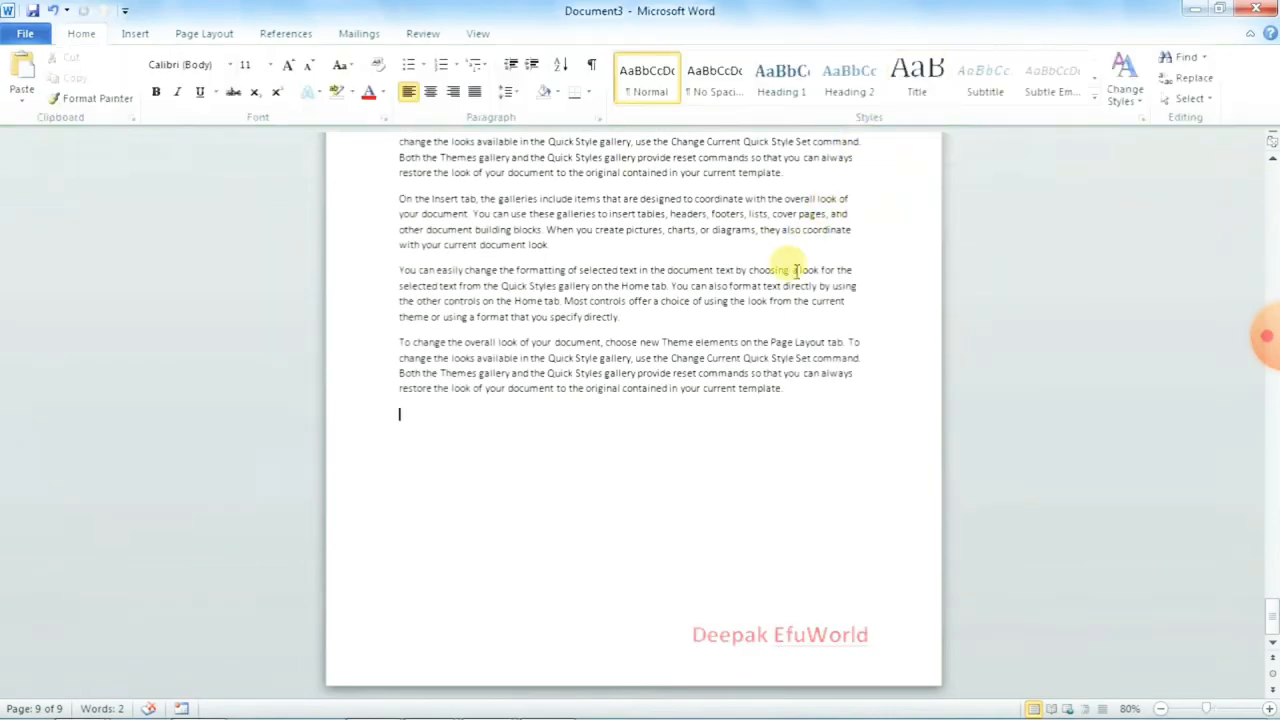
pyautogui.keyDown('ctrl'); pyautogui.scroll(-5, 778, 292); pyautogui.keyUp('ctrl')
pyautogui.scroll(1, 277, 323)
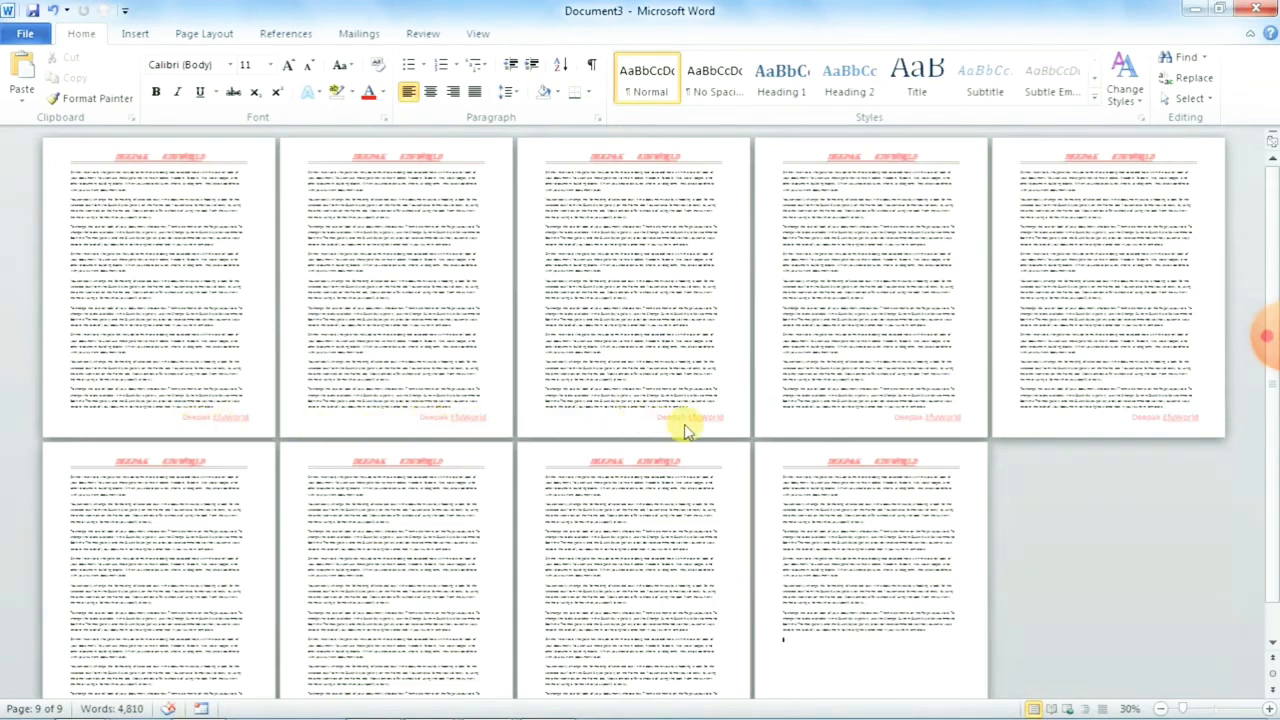
pyautogui.scroll(8, 673, 420)
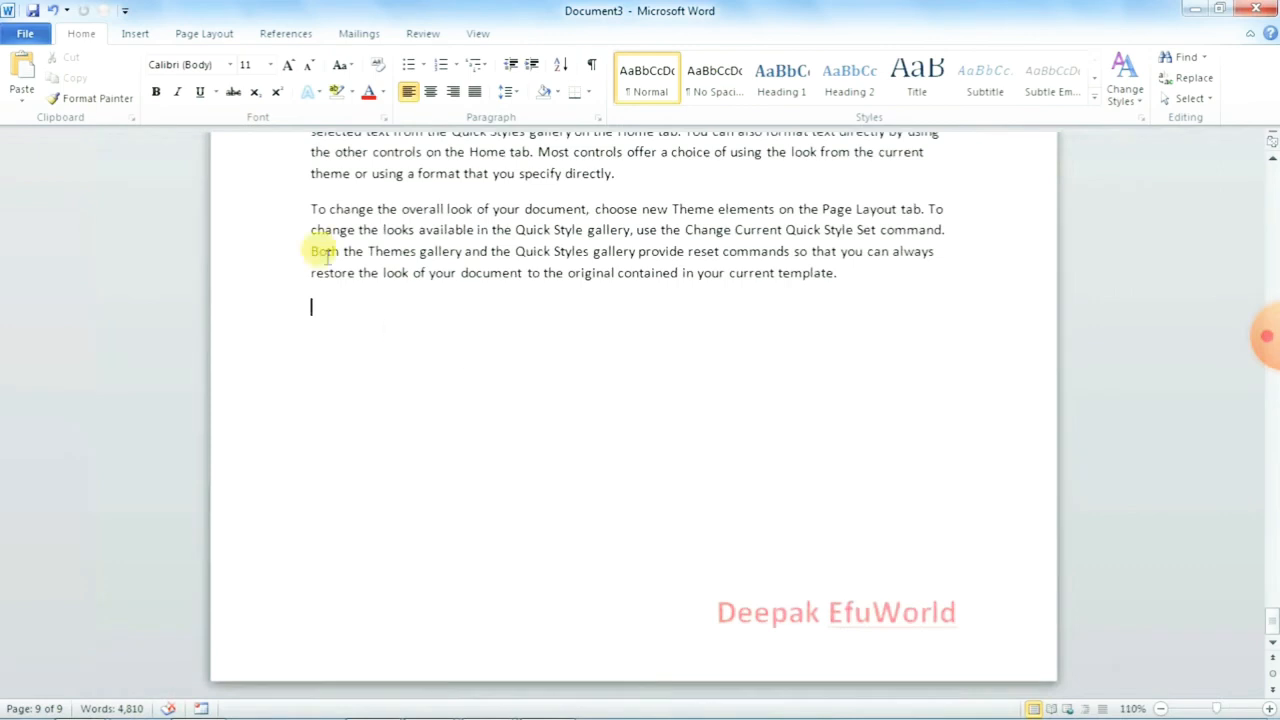
# Step: Open the existing footer for editing and close it again
pyautogui.click(135, 36)
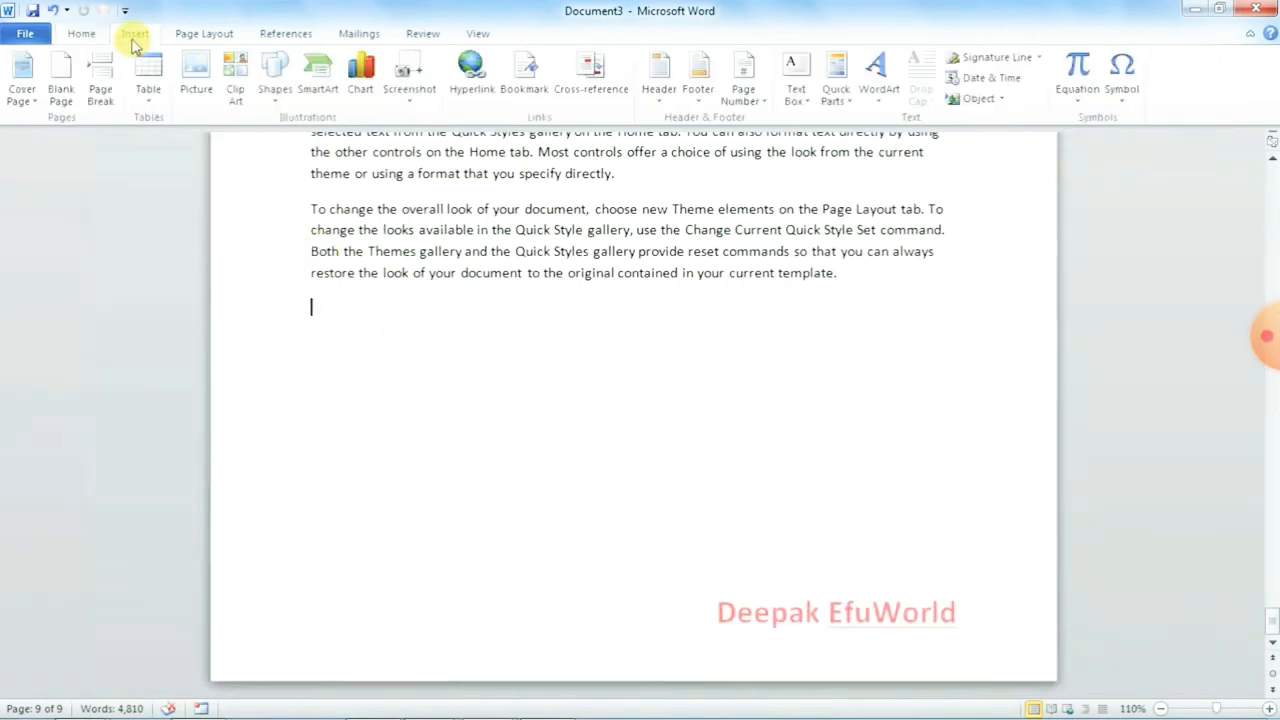
pyautogui.click(699, 110)
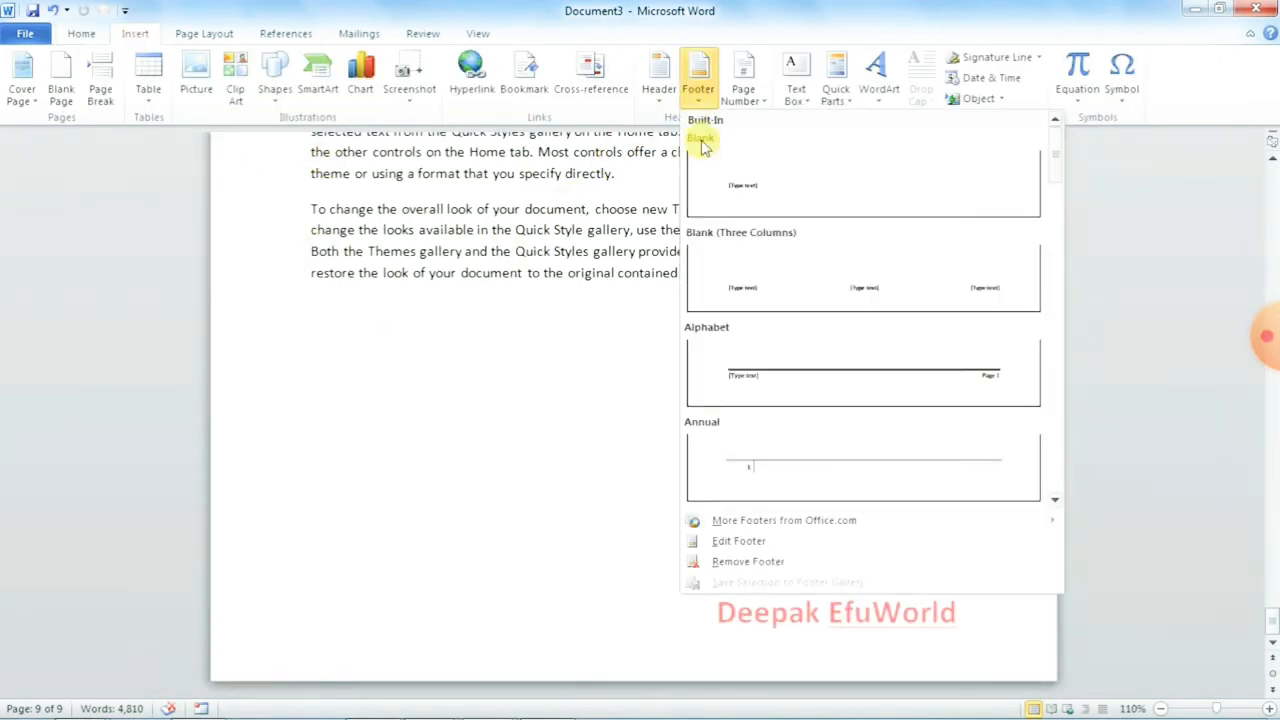
pyautogui.click(740, 541)
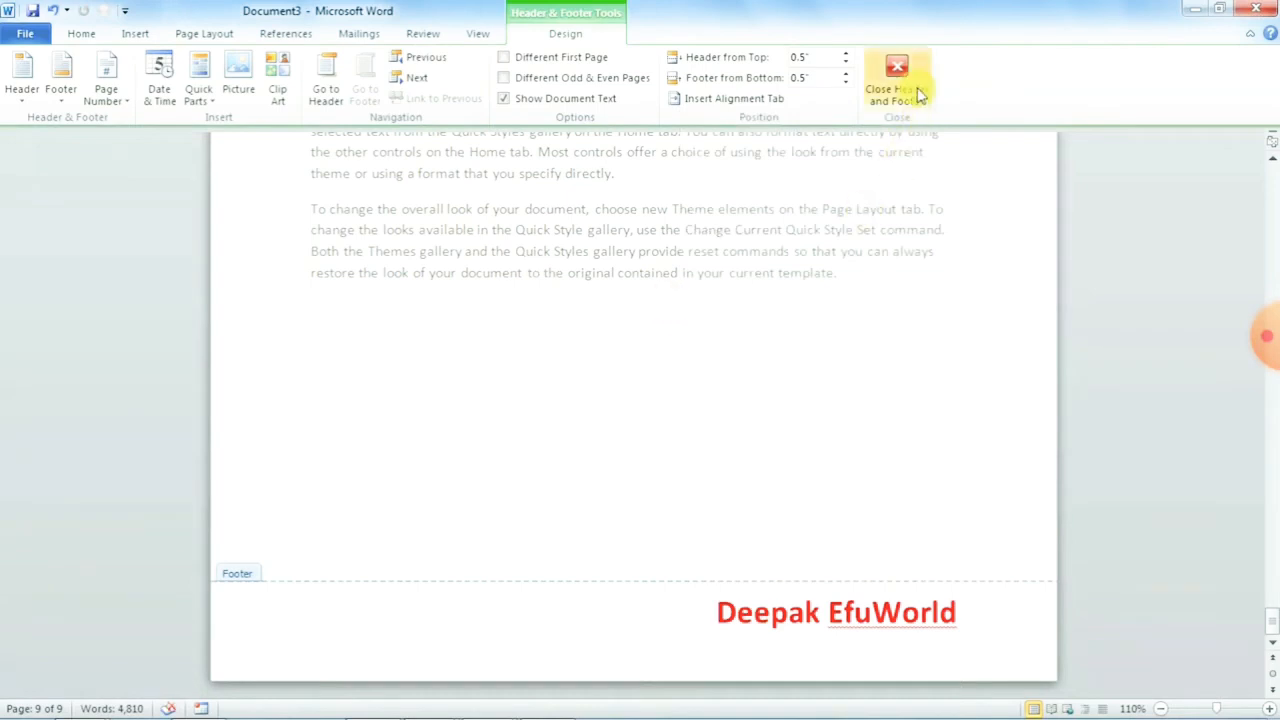
pyautogui.click(896, 78)
# Step: Remove the footer from the document and check the bottoms of the last pages
pyautogui.click(135, 33)
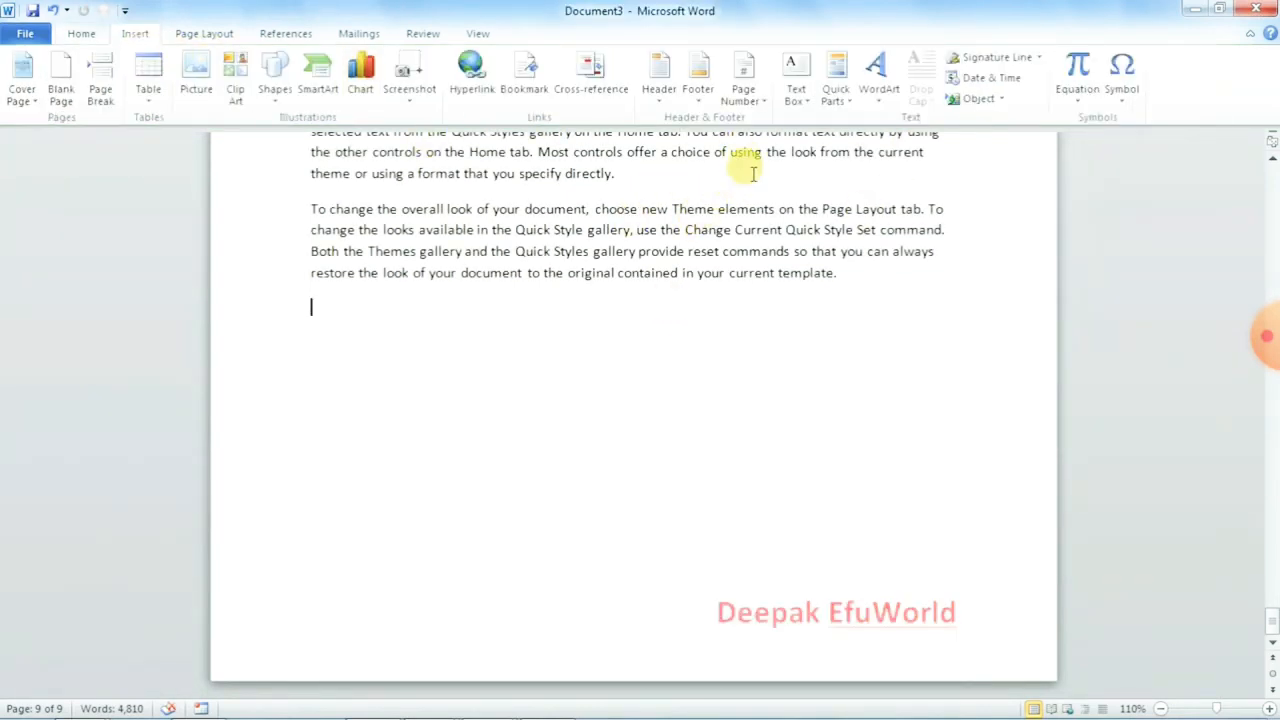
pyautogui.click(698, 90)
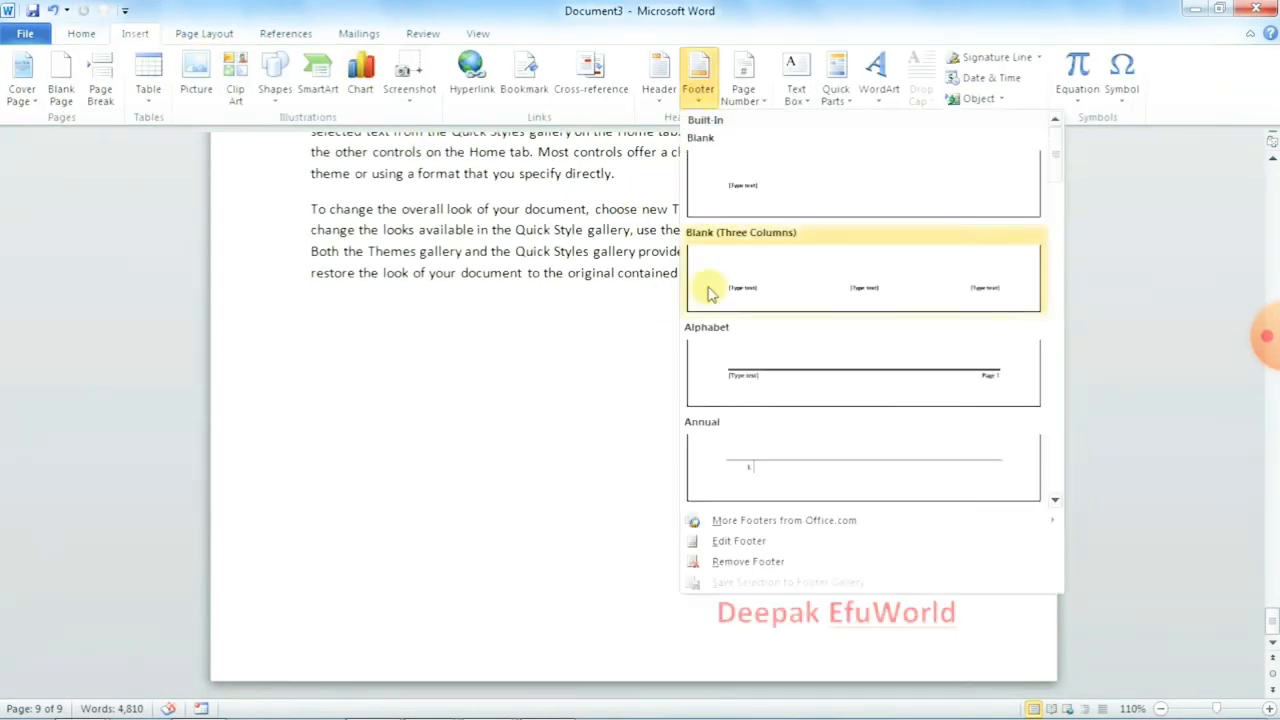
pyautogui.click(752, 562)
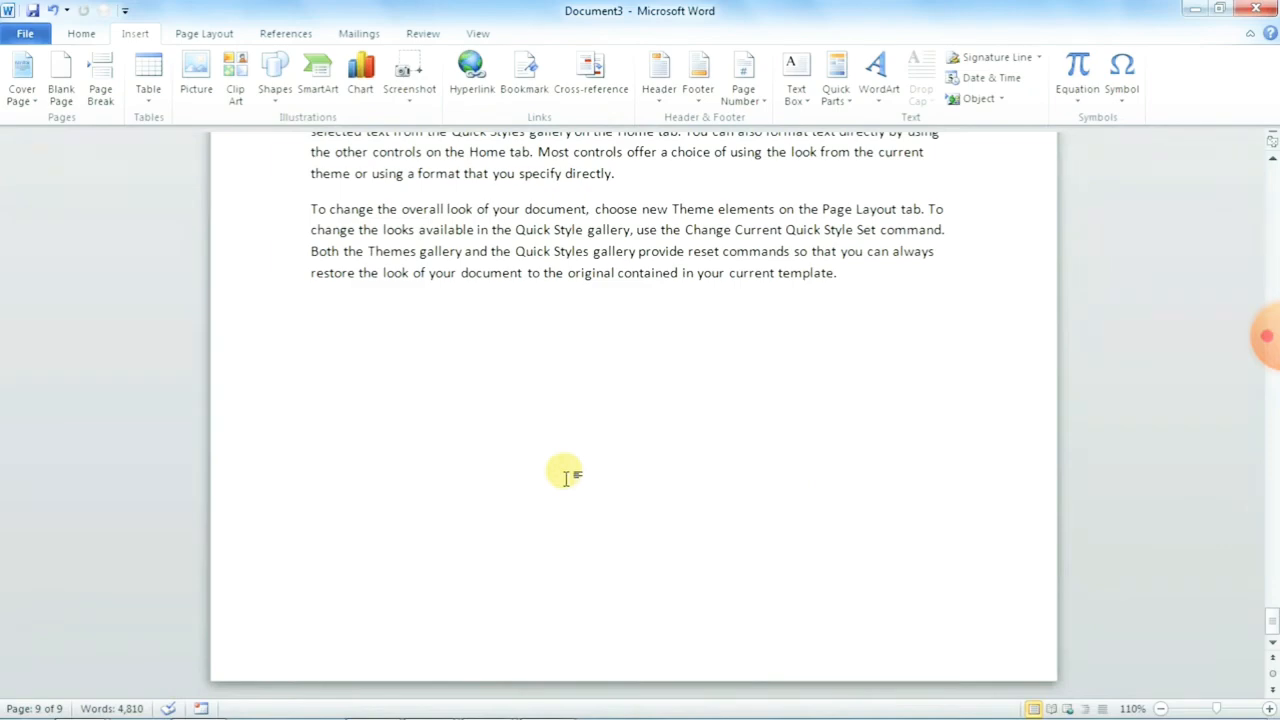
pyautogui.scroll(1, 565, 476)
pyautogui.scroll(6, 567, 474)
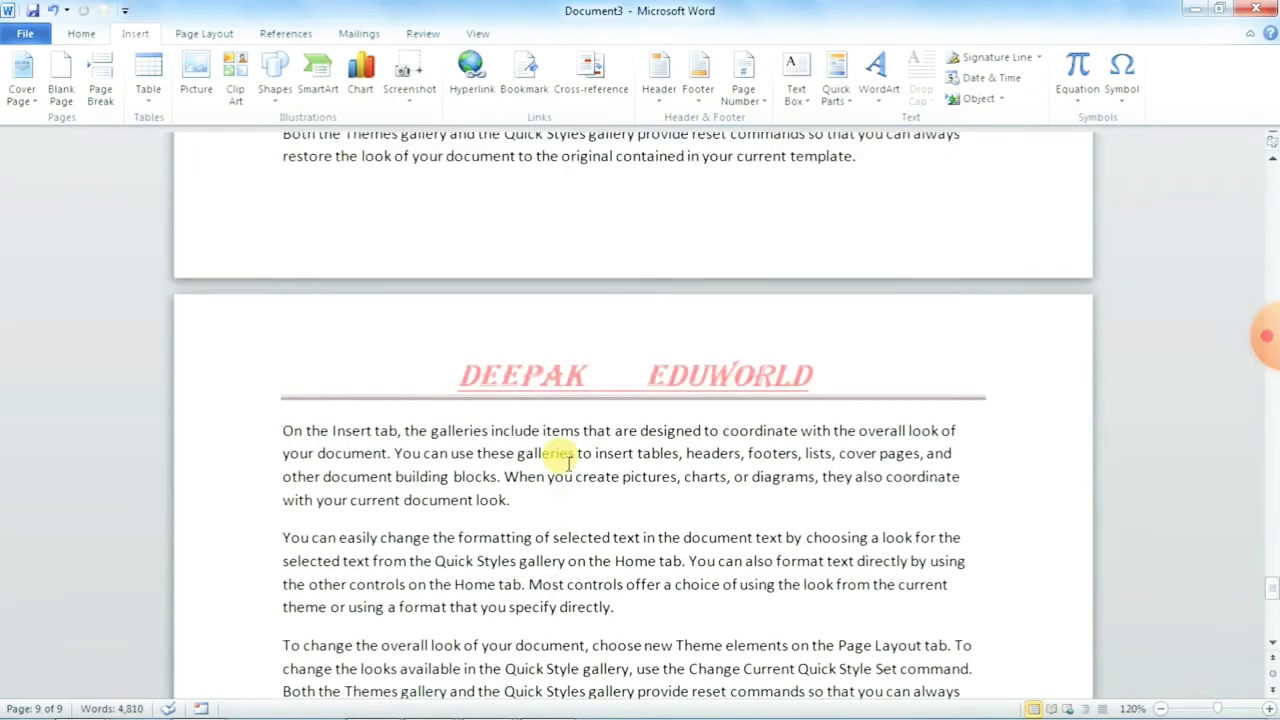
pyautogui.click(657, 102)
pyautogui.click(698, 80)
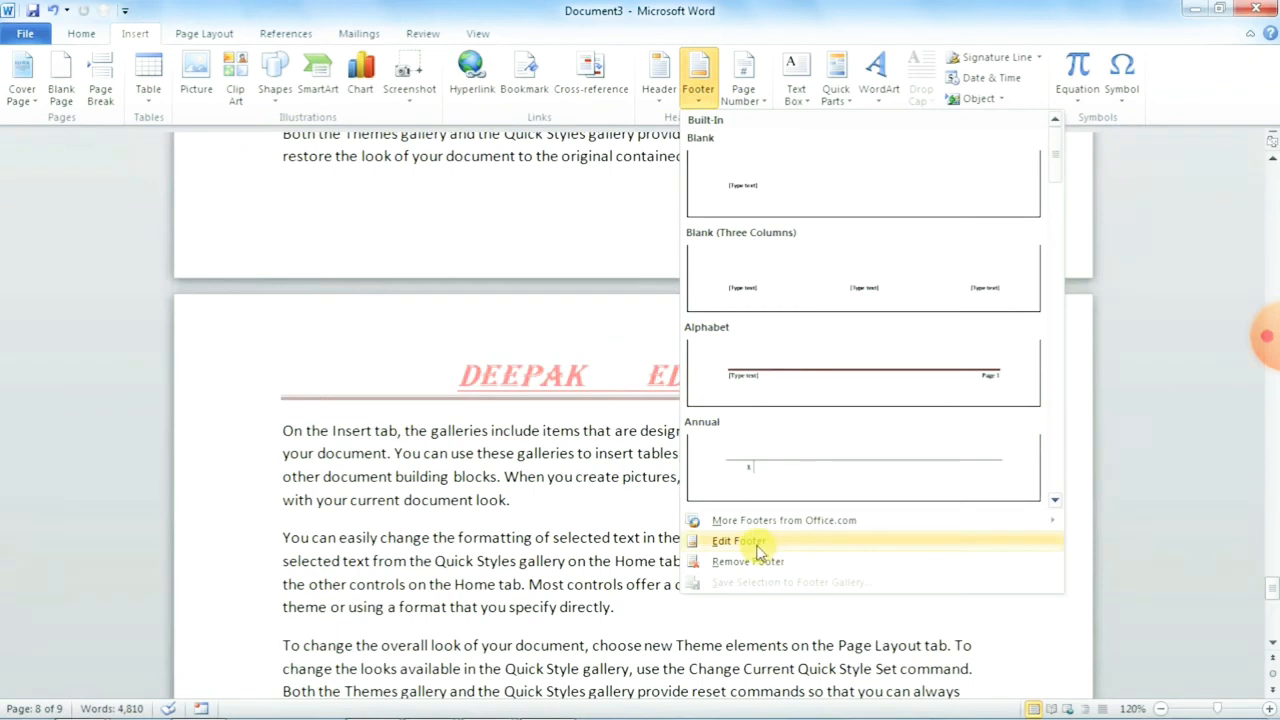
pyautogui.click(520, 510)
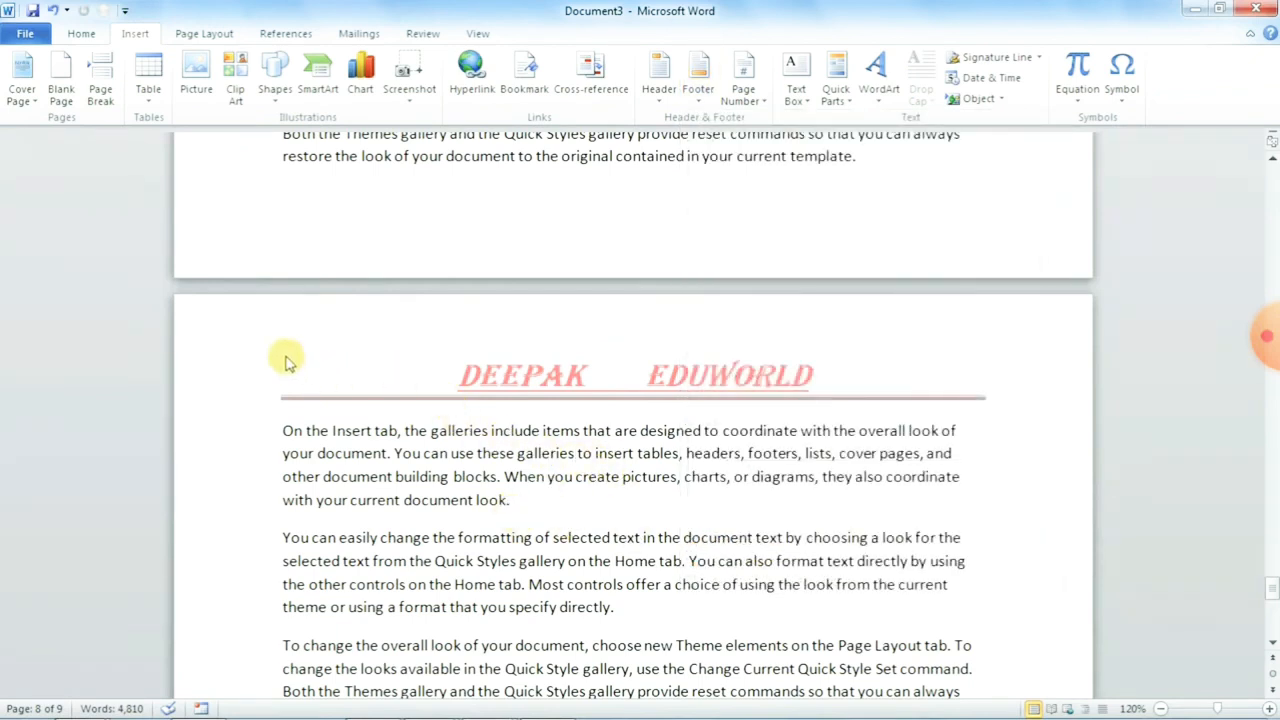
# Step: Open the header for editing directly on the last page, return to the body text, and look over the last pages
pyautogui.doubleClick(360, 340)
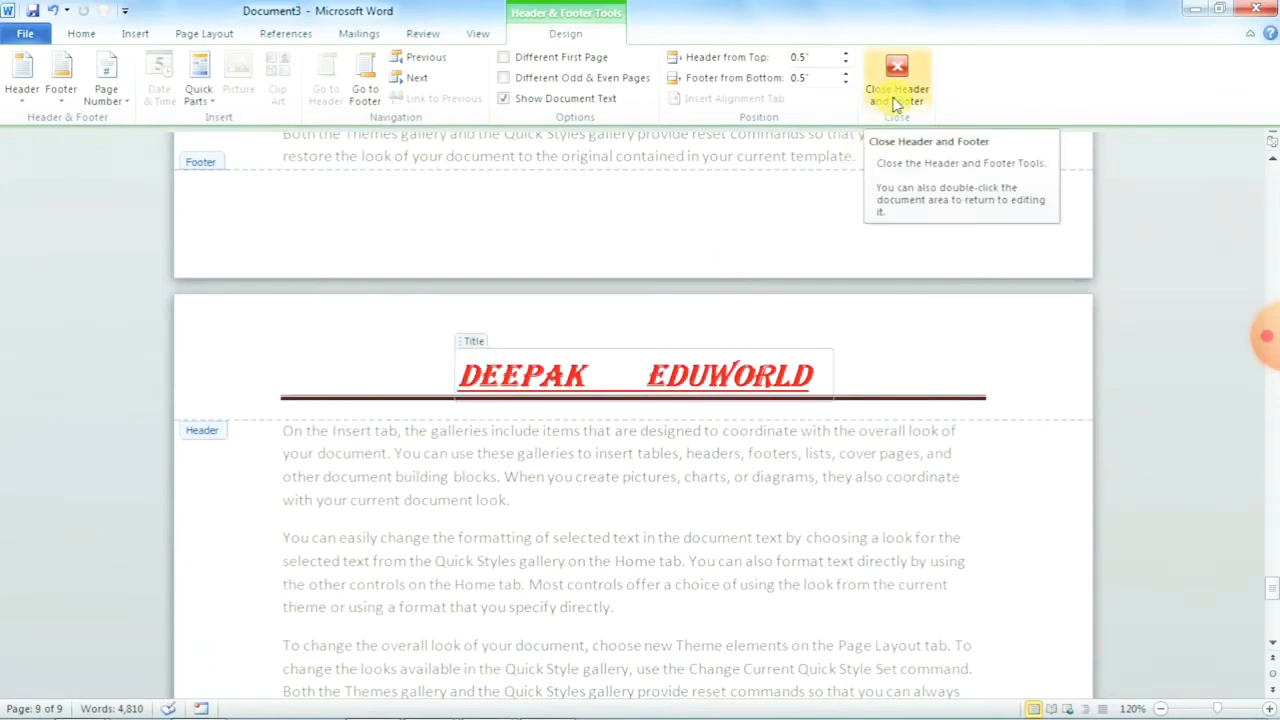
pyautogui.doubleClick(413, 535)
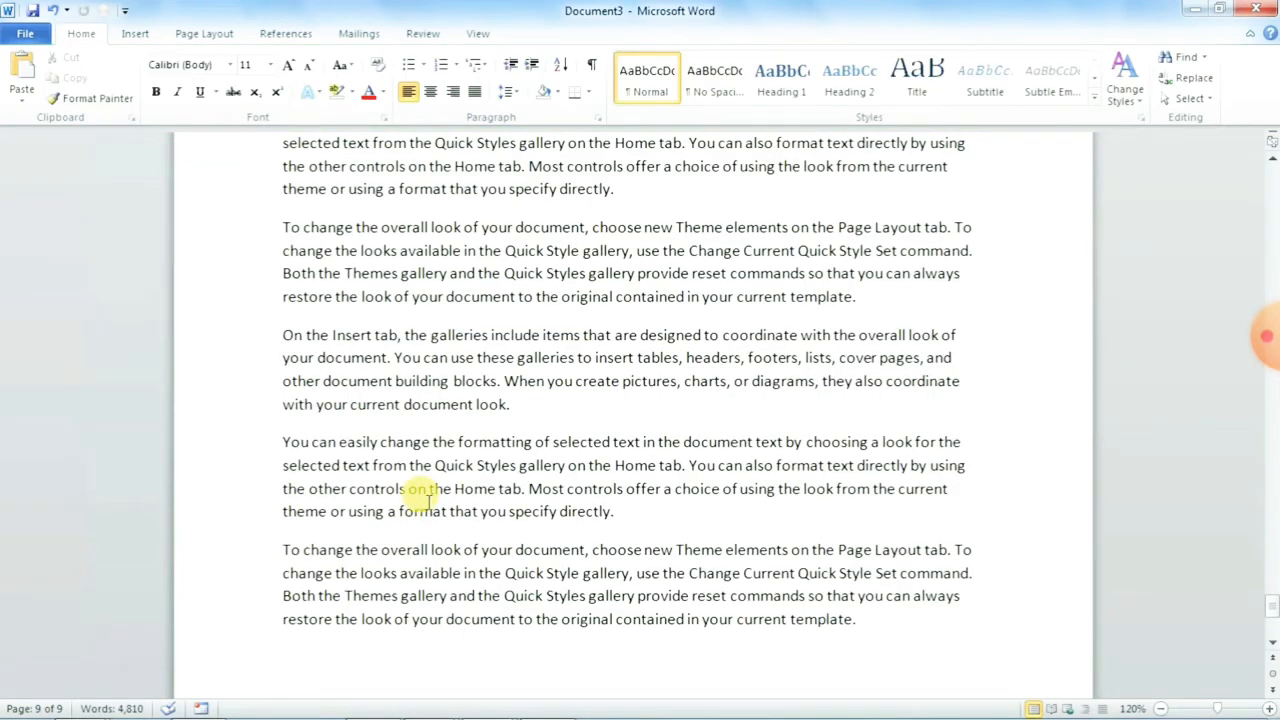
pyautogui.scroll(-6, 470, 460)
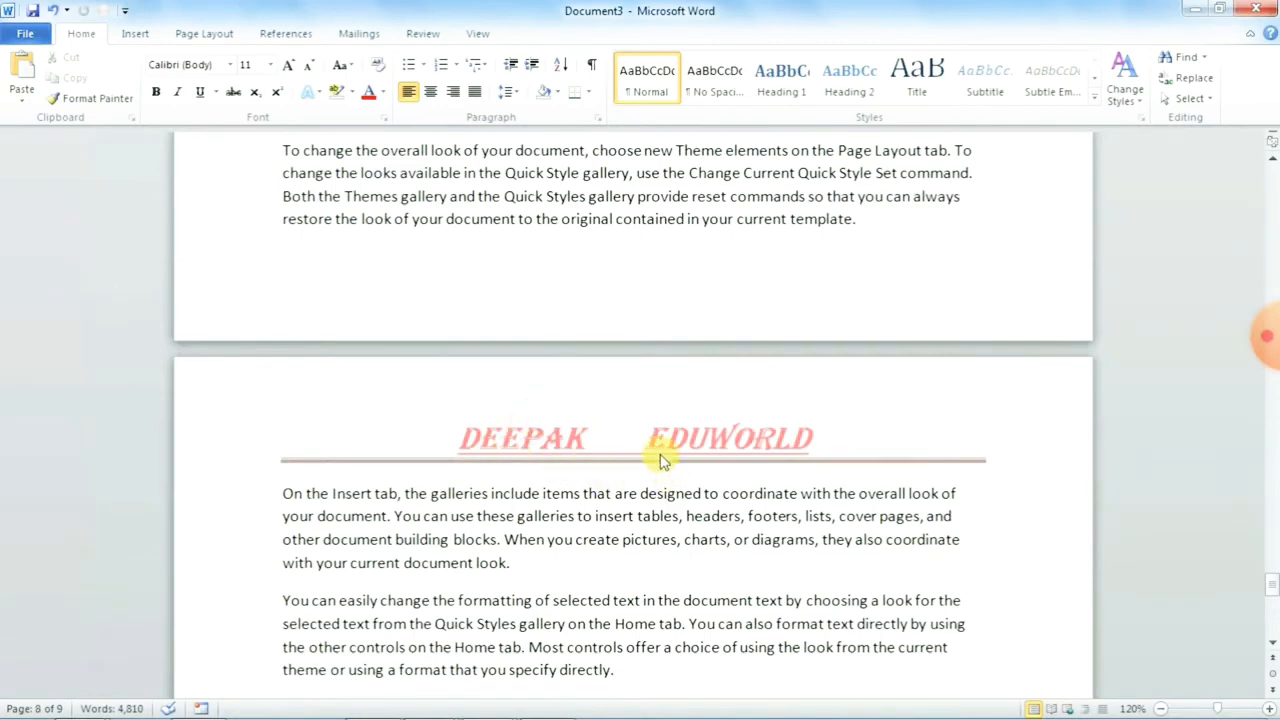
pyautogui.scroll(-3, 660, 460)
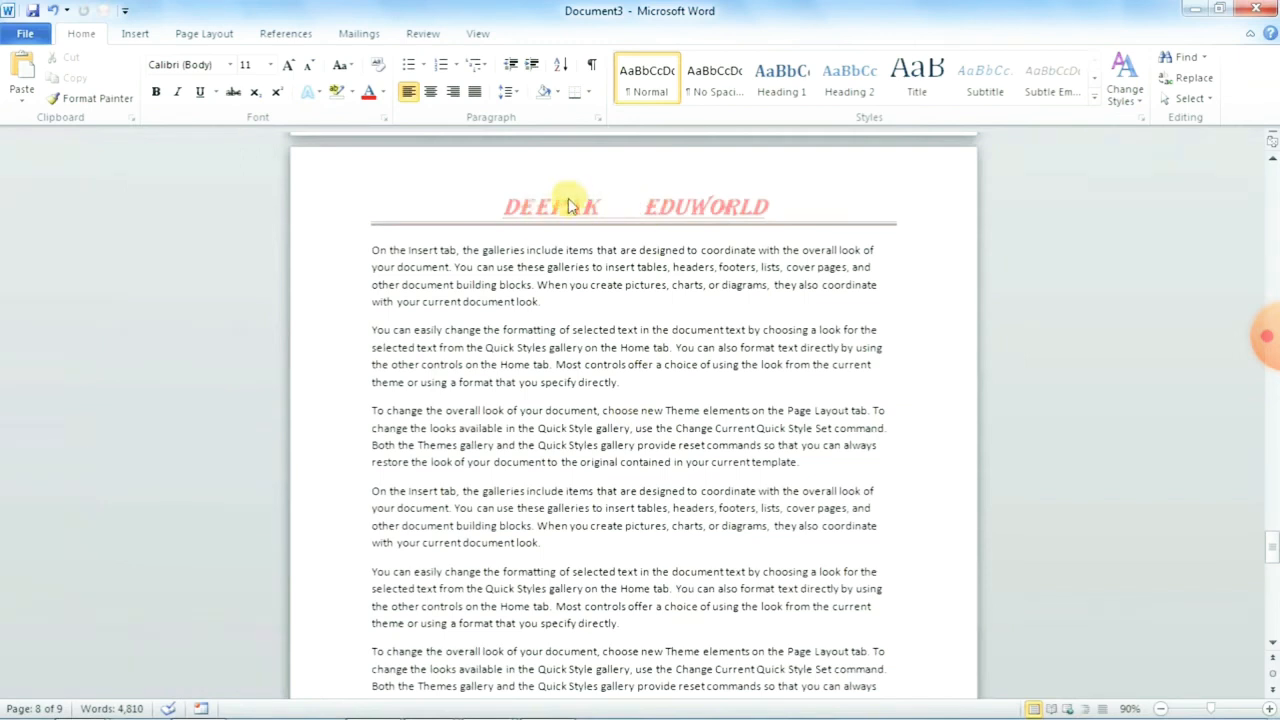
pyautogui.click(135, 36)
pyautogui.click(648, 100)
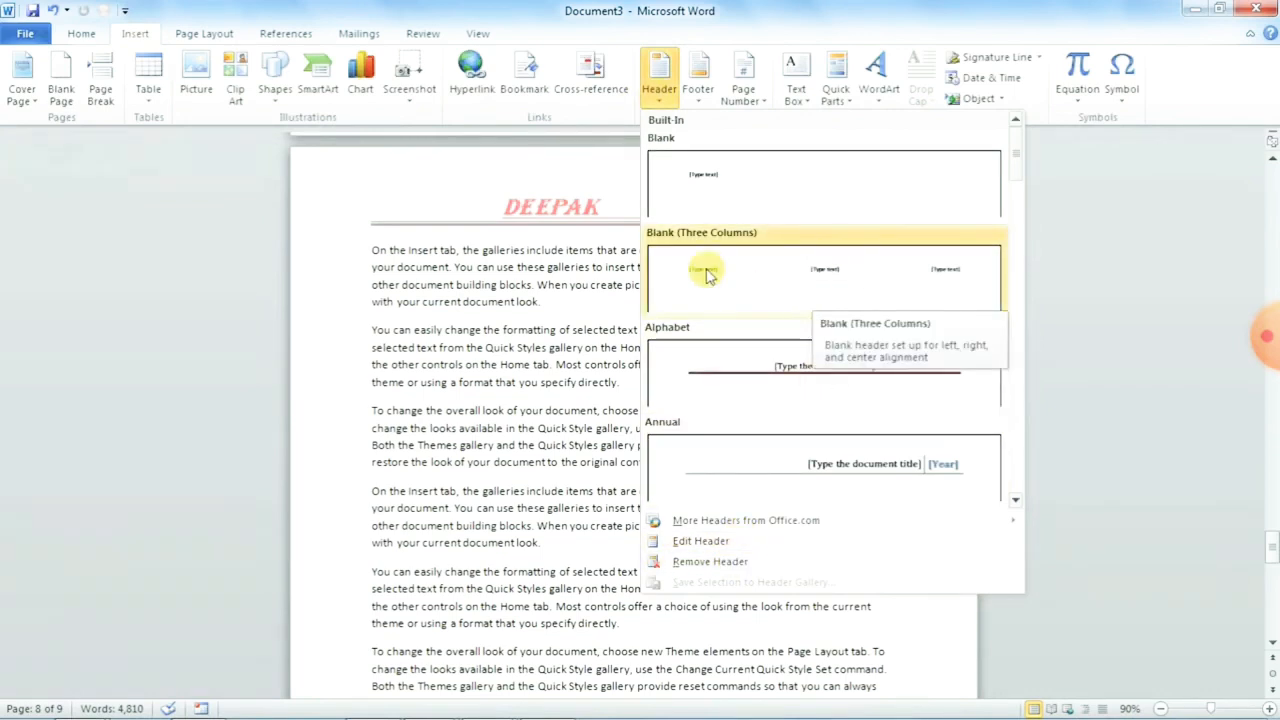
pyautogui.click(537, 275)
# Step: Open the header on page 8 for editing and replace its design with the built-in Austere (Even Page) header
pyautogui.doubleClick(783, 187)
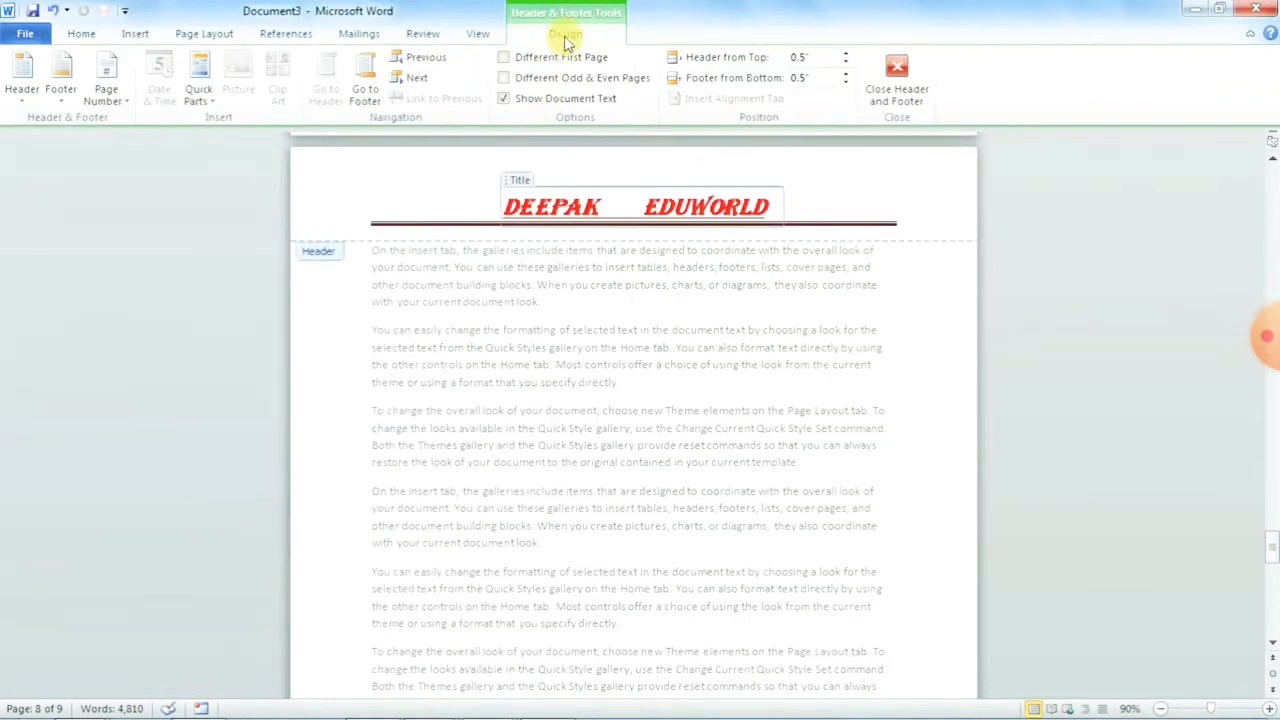
pyautogui.click(566, 200)
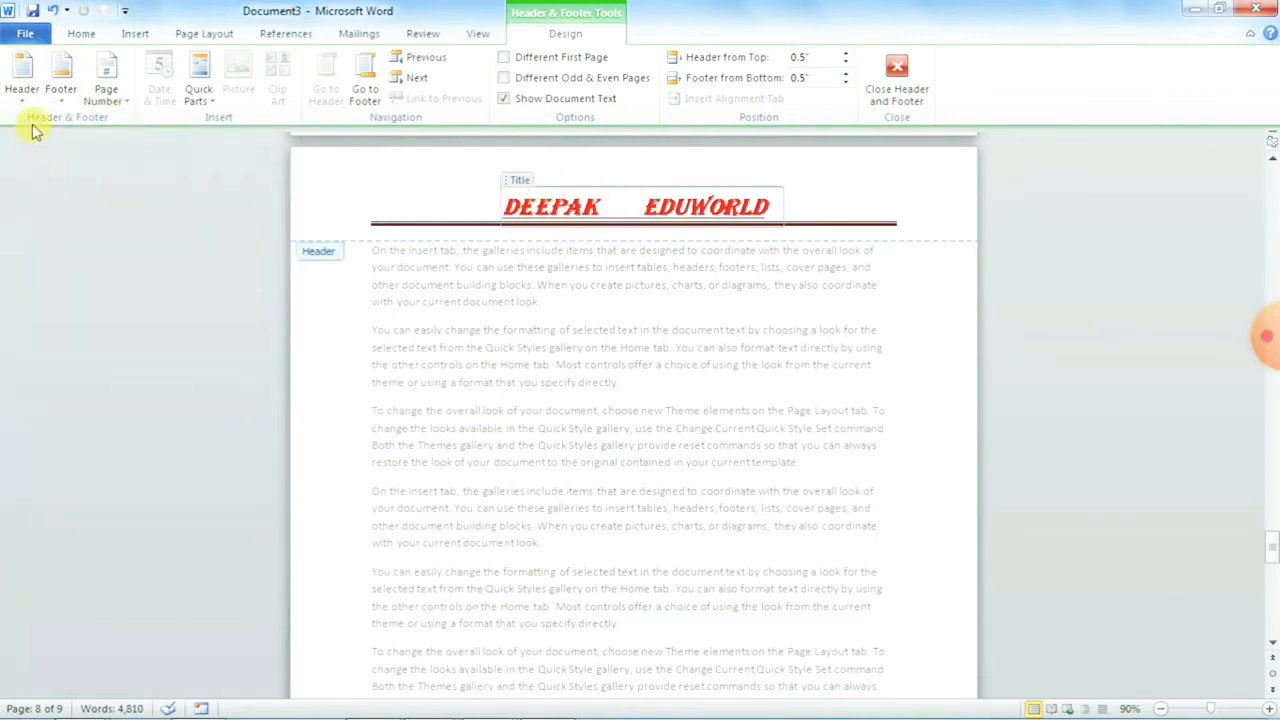
pyautogui.click(24, 88)
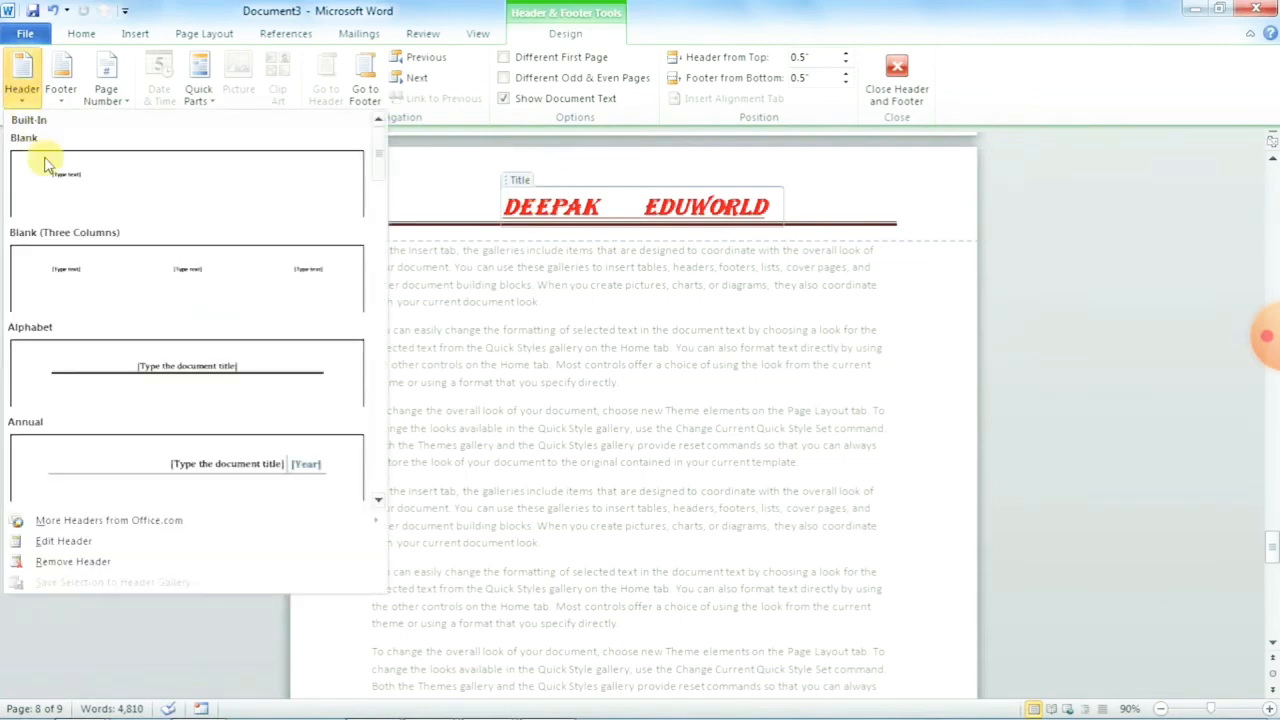
pyautogui.scroll(-4, 220, 380)
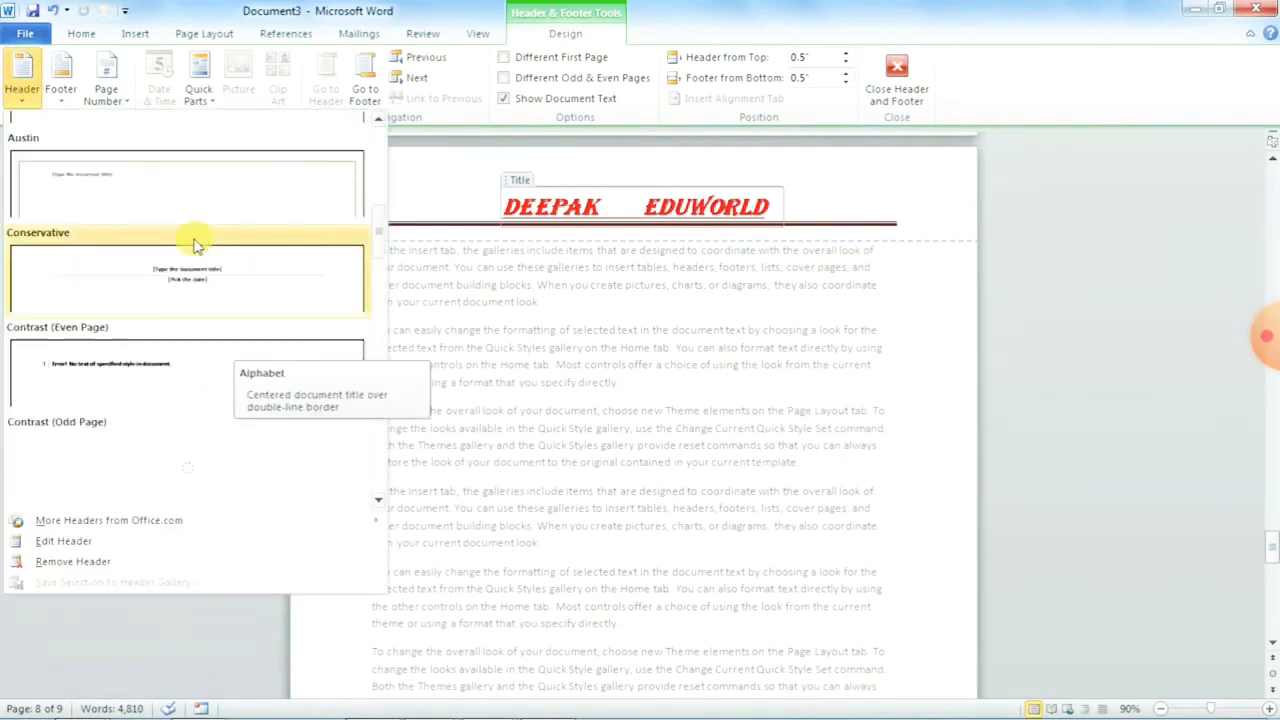
pyautogui.scroll(2, 186, 349)
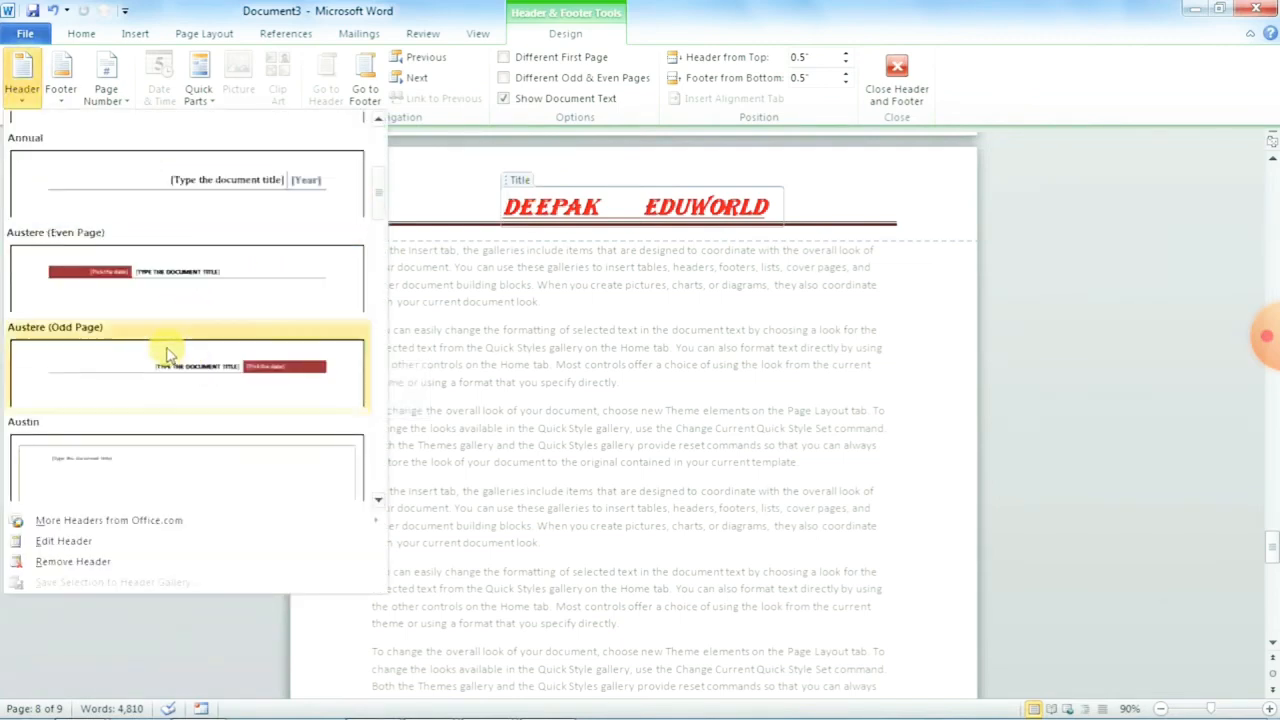
pyautogui.click(155, 281)
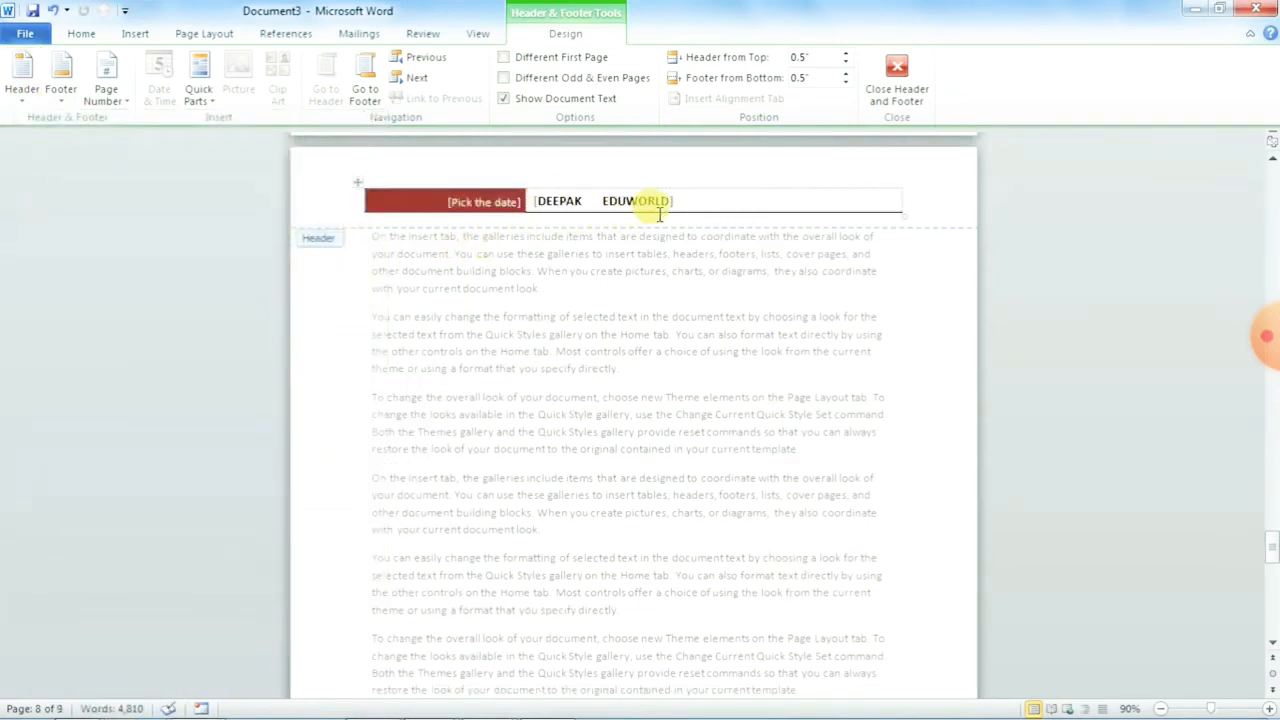
# Step: Close header and footer editing and check the new header design on the document's other pages
pyautogui.click(896, 75)
pyautogui.scroll(-6, 651, 366)
pyautogui.scroll(20, 643, 397)
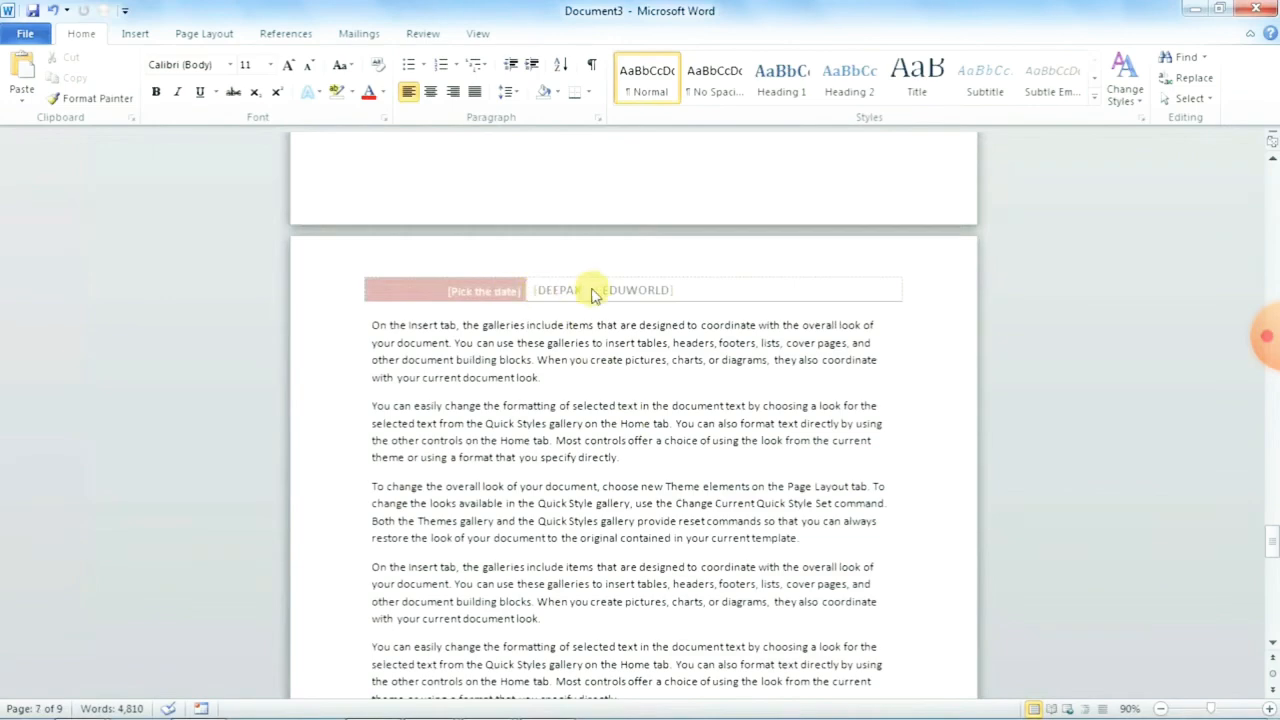
pyautogui.scroll(8, 609, 280)
pyautogui.scroll(5, 612, 280)
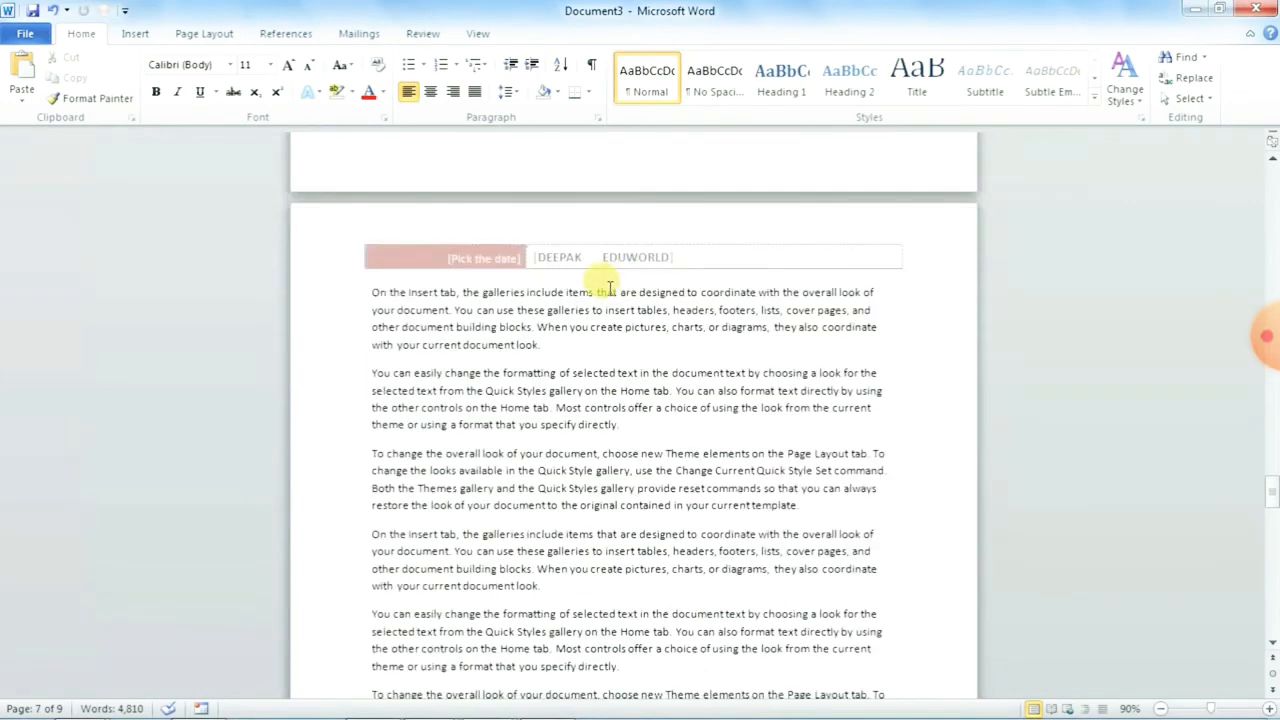
# Step: Reopen the header on page 7 for editing
pyautogui.doubleClick(515, 252)
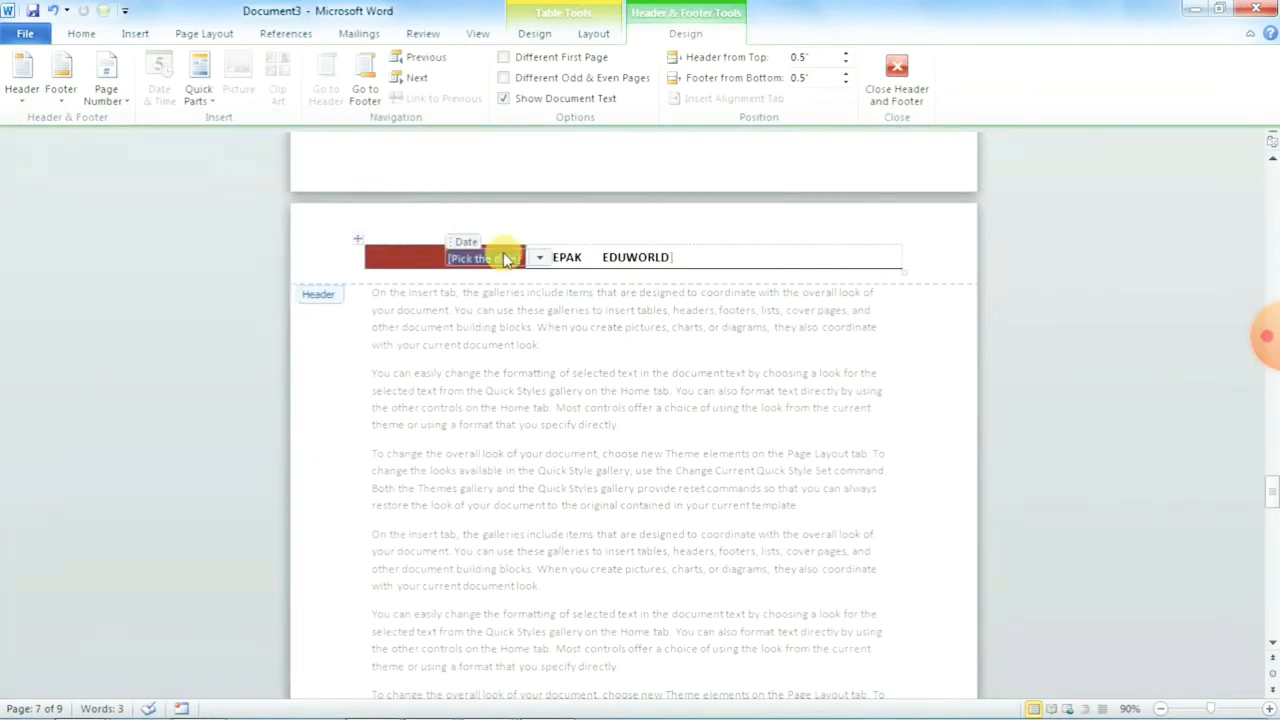
pyautogui.click(22, 80)
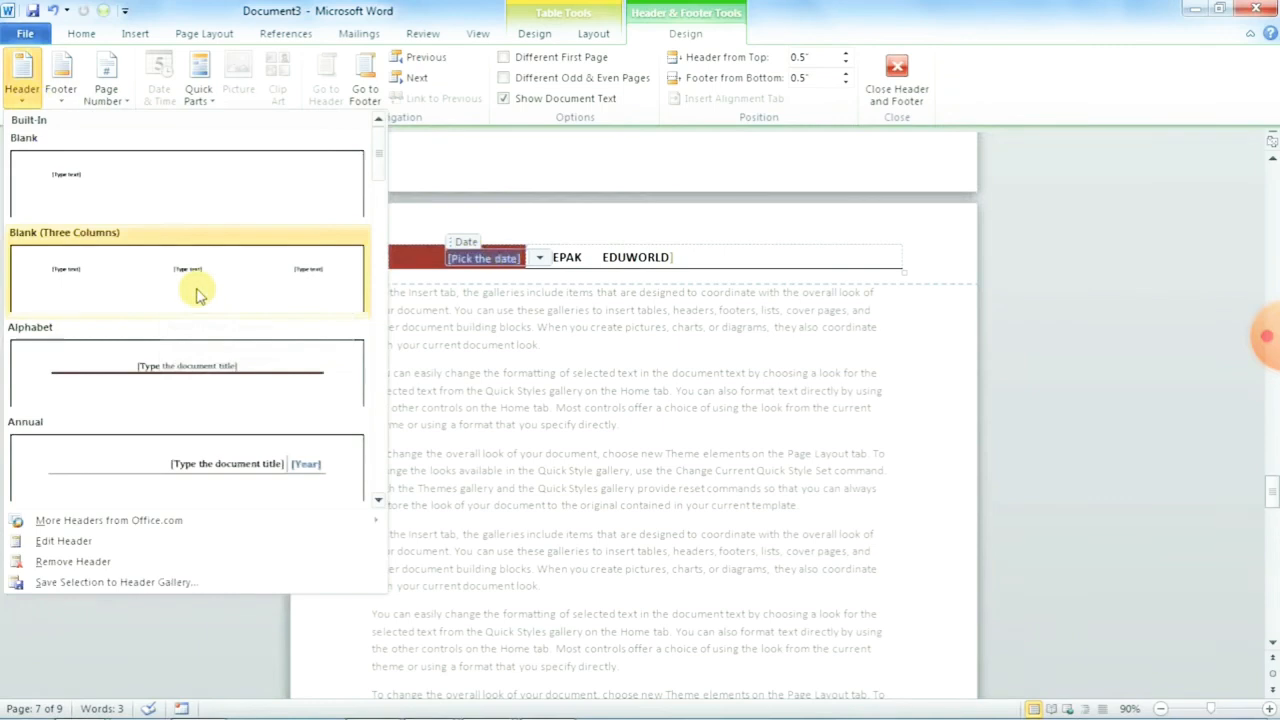
pyautogui.click(636, 232)
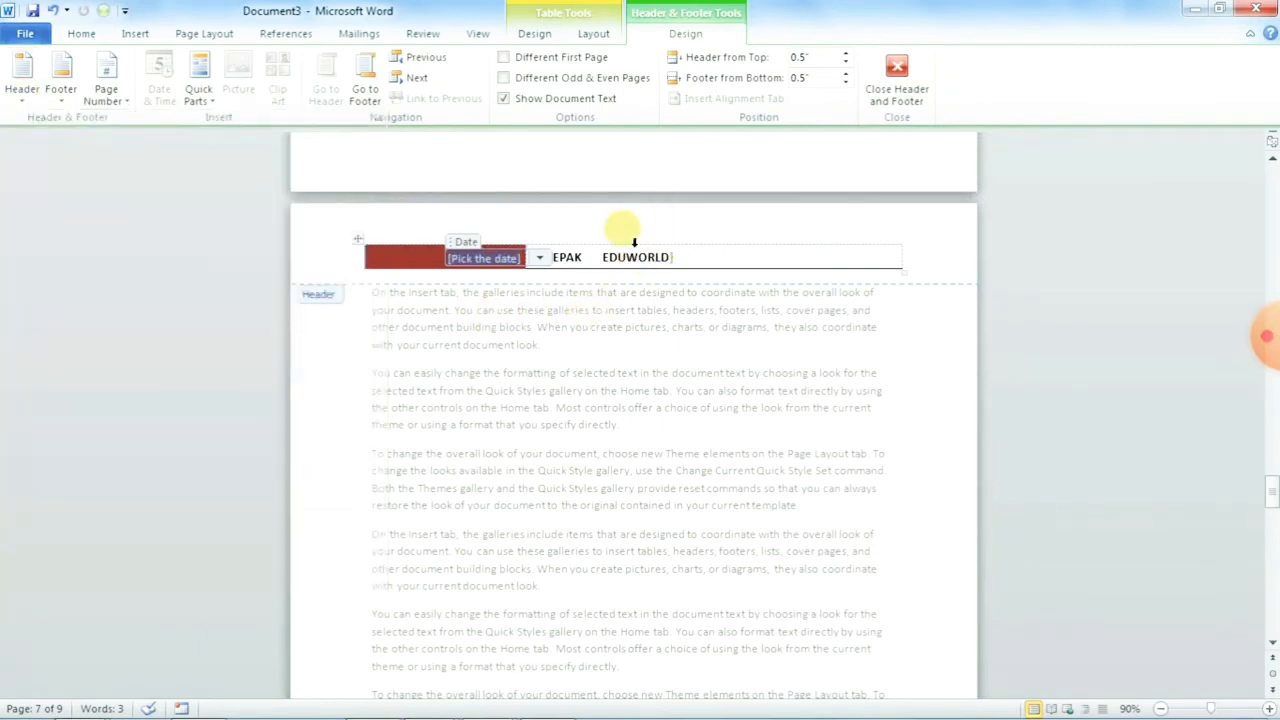
# Step: Enter 6u65nue65ue65u5 as the text of the page 7 footer
pyautogui.scroll(5, 612, 340)
pyautogui.scroll(-3, 612, 340)
pyautogui.click(428, 420)
pyautogui.write('6u65nue65ue65u5')
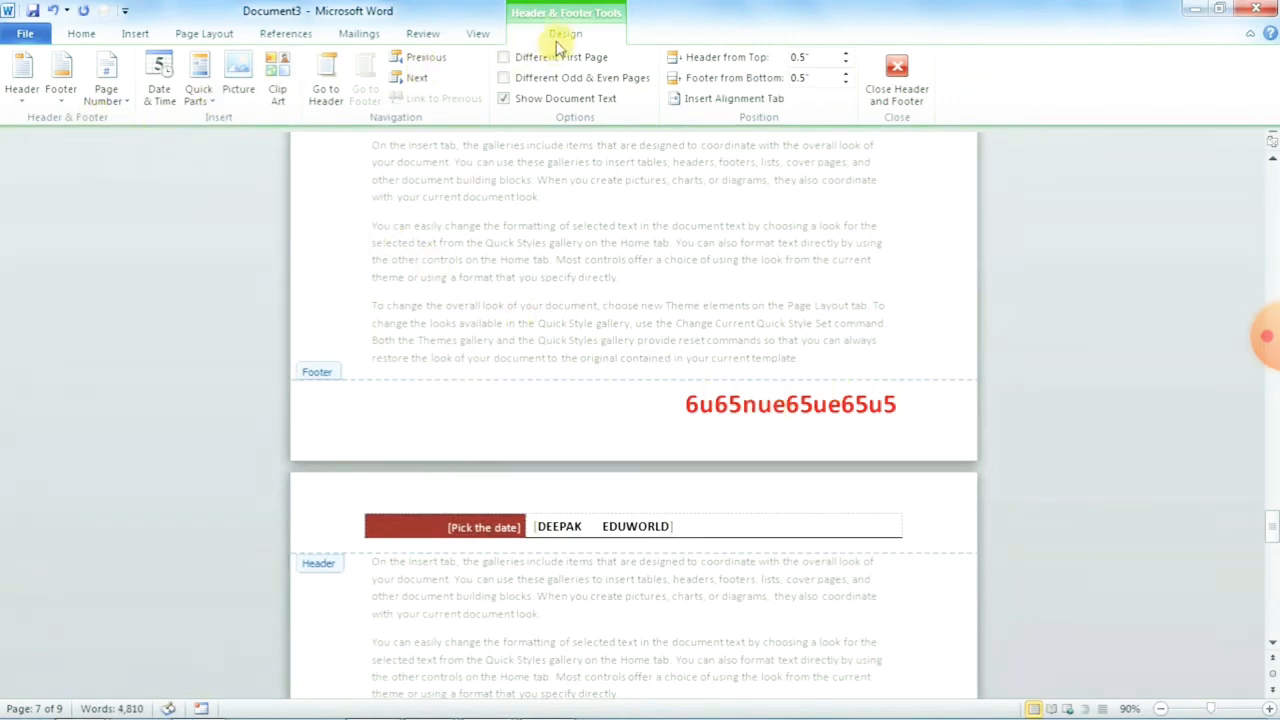
# Step: Apply the built-in Alphabet footer and replace its placeholder text with "Uyjtyj tyjtydjtdy jt"
pyautogui.click(60, 95)
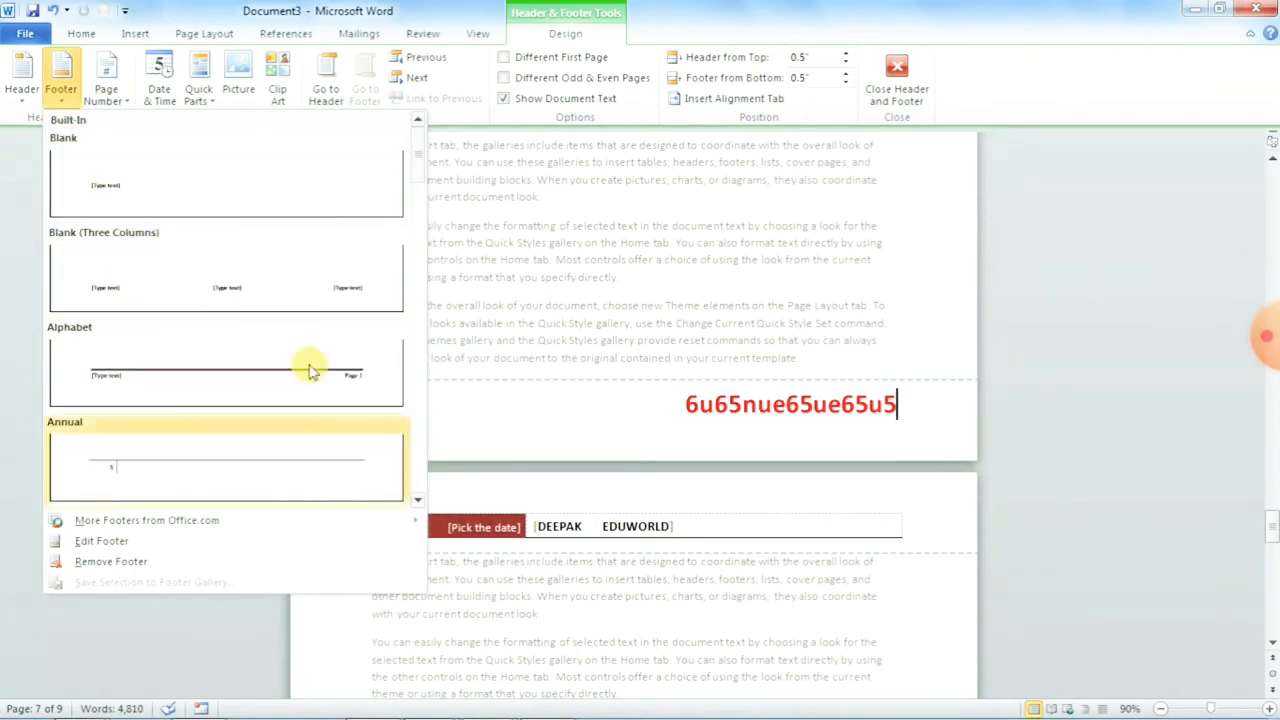
pyautogui.click(166, 379)
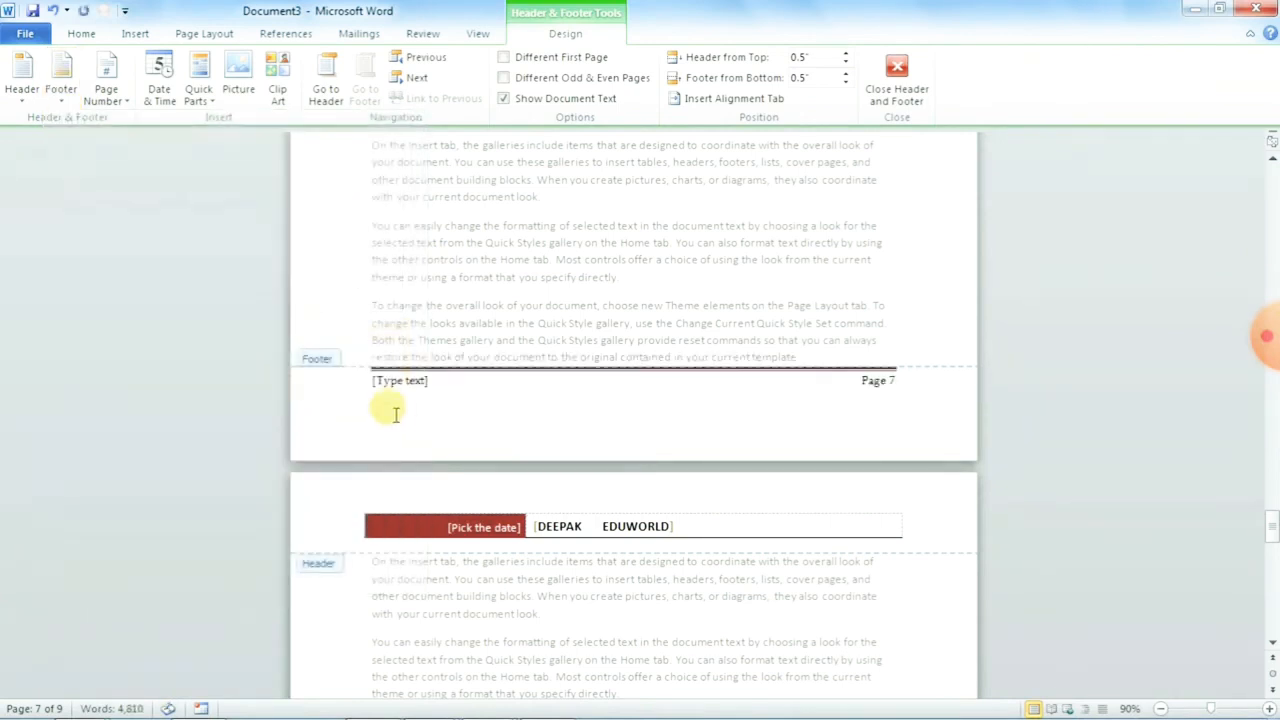
pyautogui.click(398, 382)
pyautogui.press('Delete')
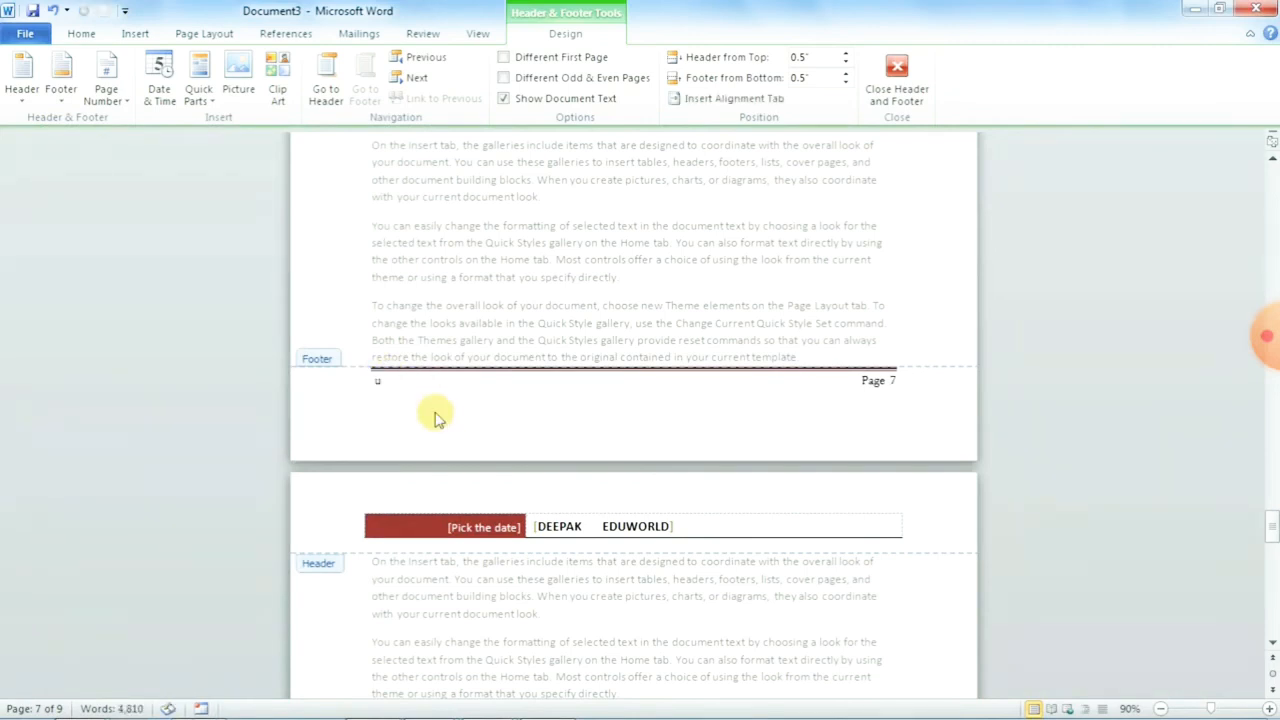
pyautogui.write('Uyjtyj tyjtydjtdy jt')
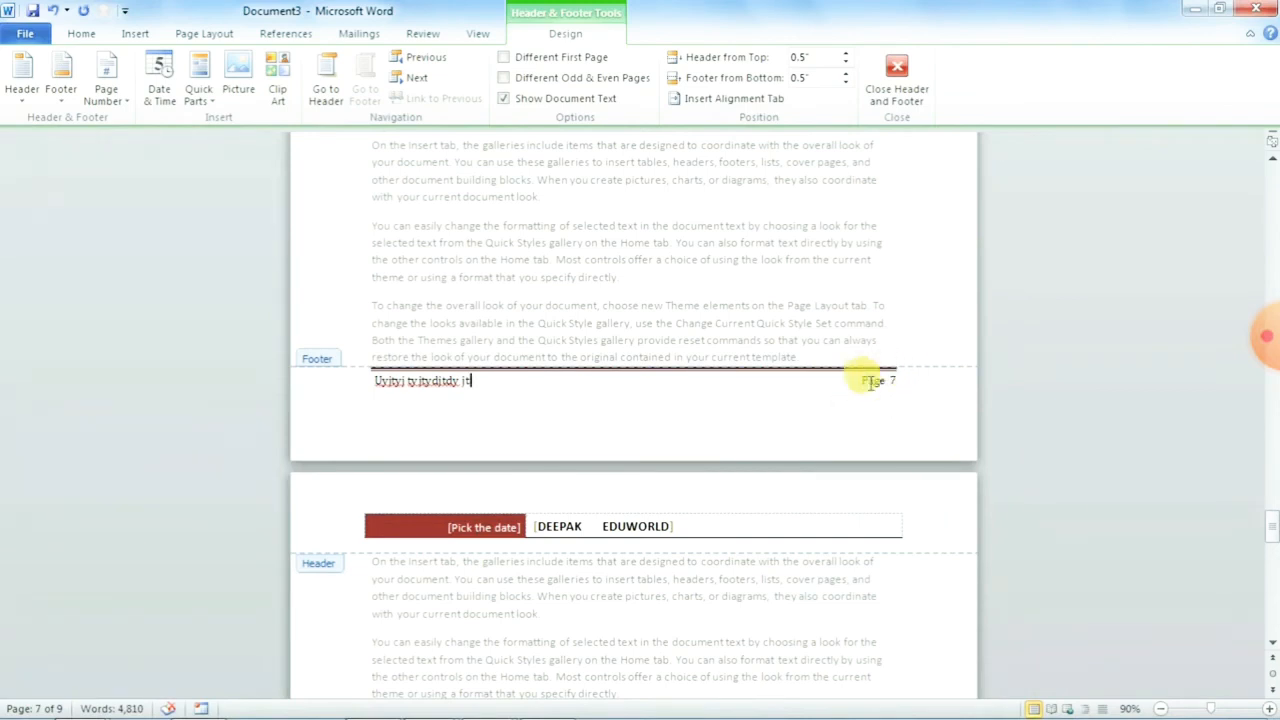
# Step: Close header and footer editing and check the header, footer text and page numbers across several pages
pyautogui.click(903, 95)
pyautogui.scroll(5, 714, 360)
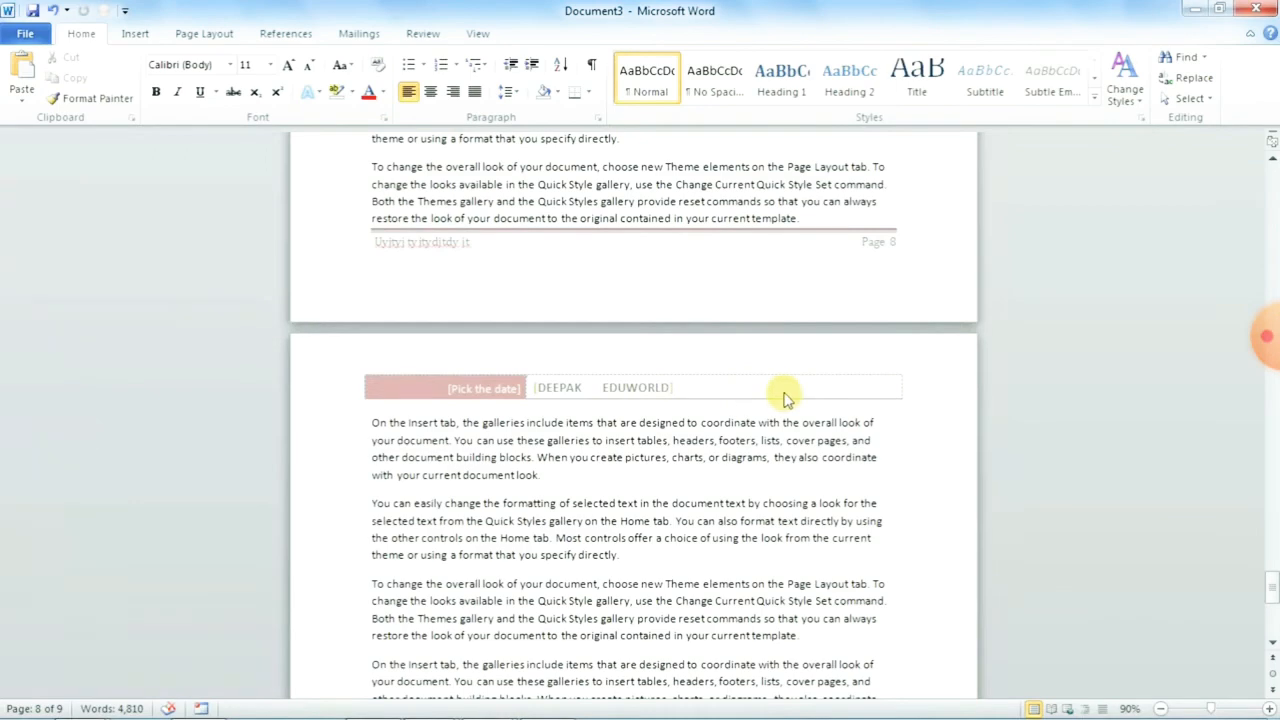
pyautogui.scroll(3, 780, 395)
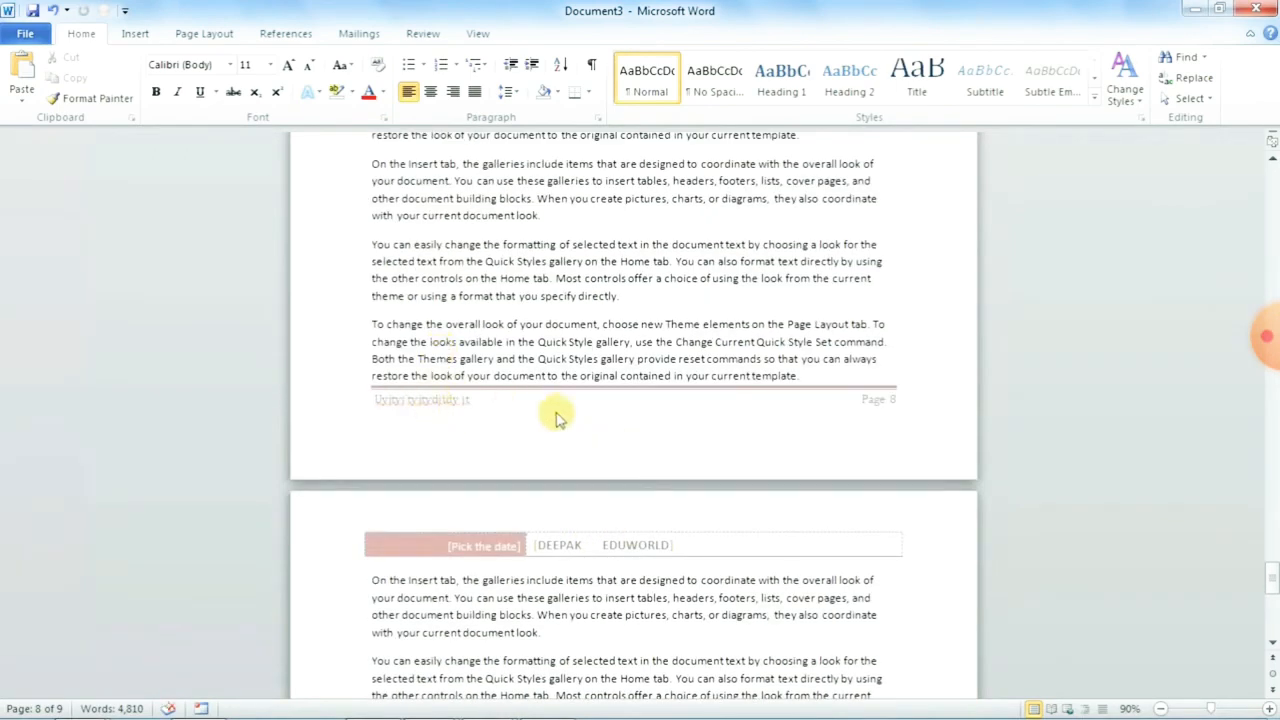
pyautogui.scroll(12, 858, 415)
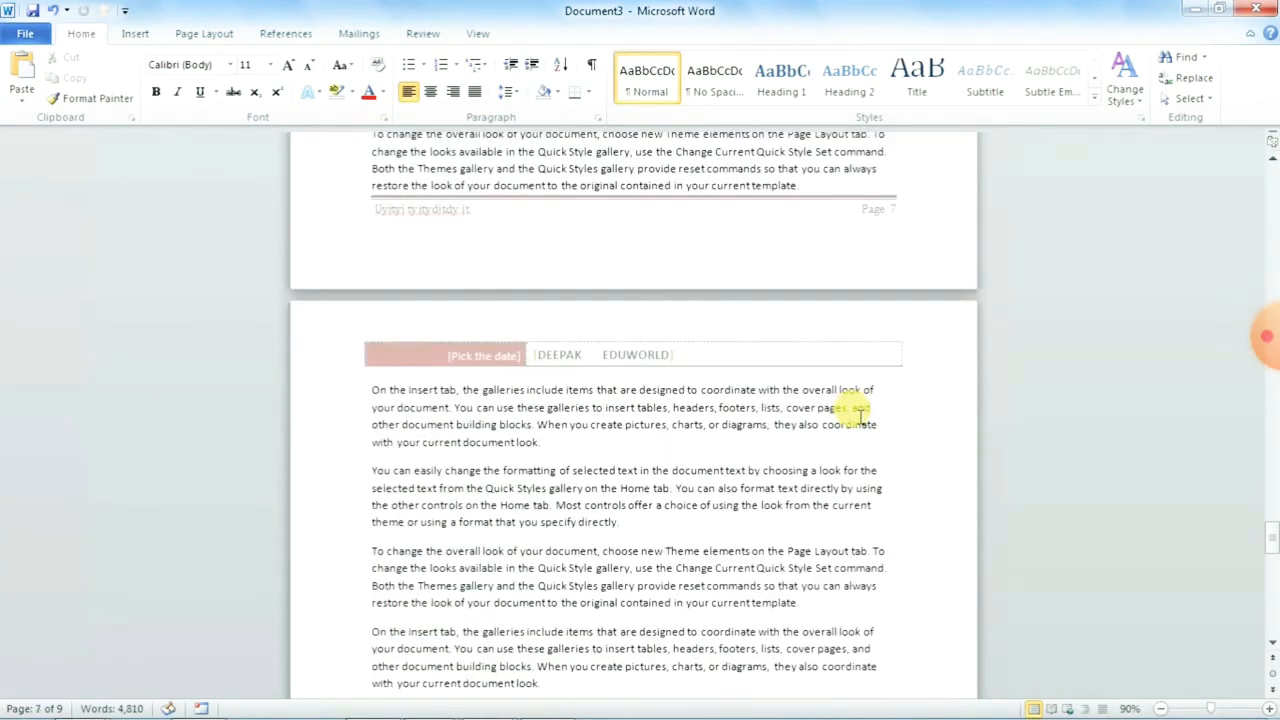
pyautogui.keyDown('ctrl'); pyautogui.scroll(-3, 858, 415); pyautogui.keyUp('ctrl')
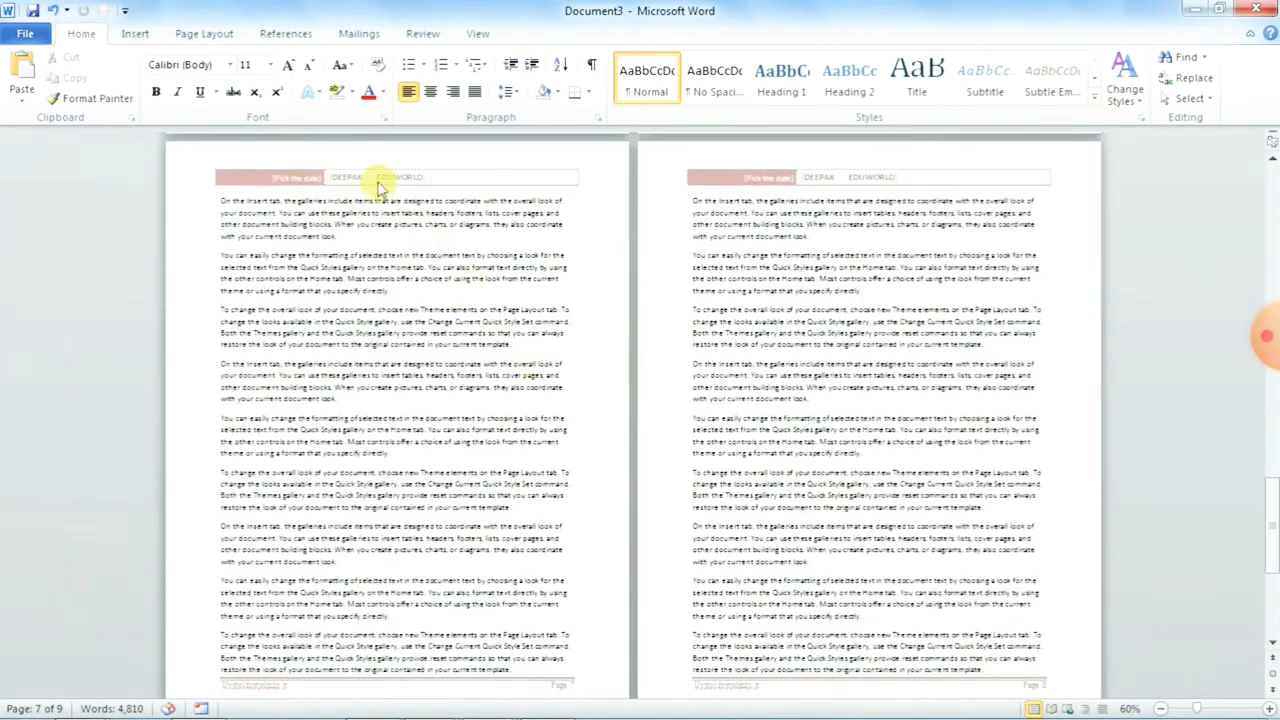
pyautogui.scroll(-3, 378, 188)
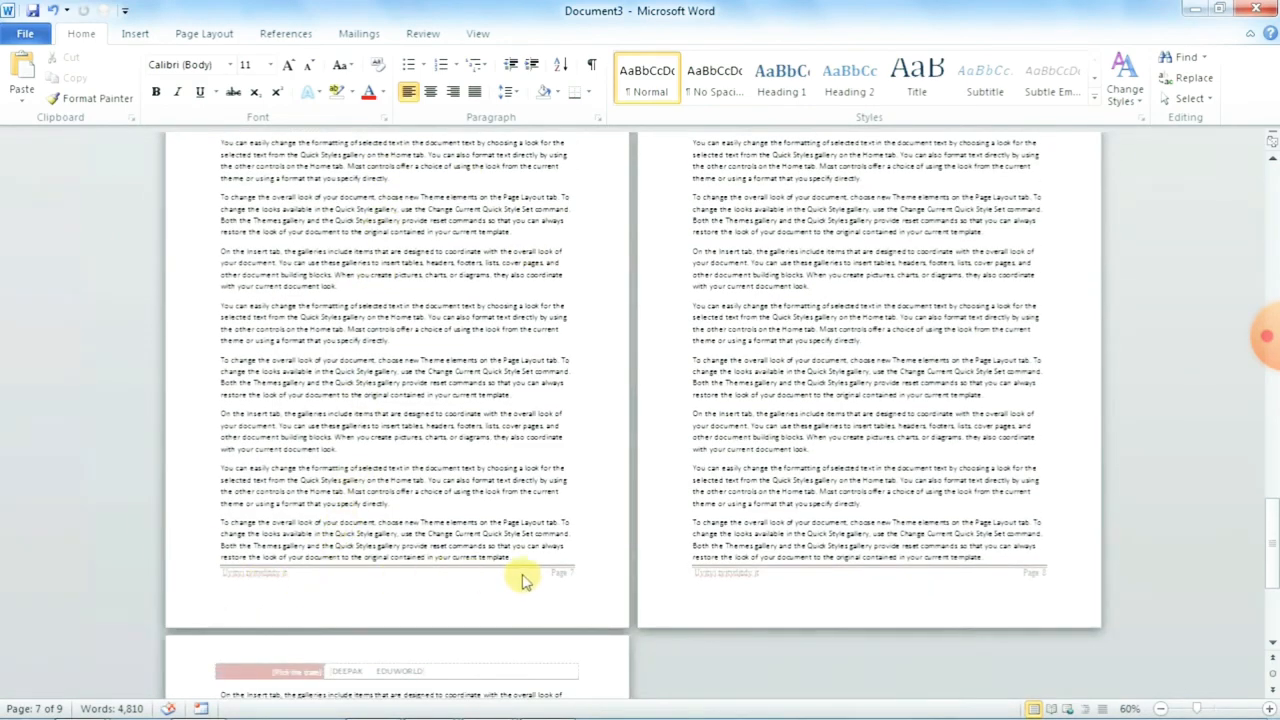
pyautogui.keyDown('ctrl'); pyautogui.scroll(6, 525, 580); pyautogui.keyUp('ctrl')
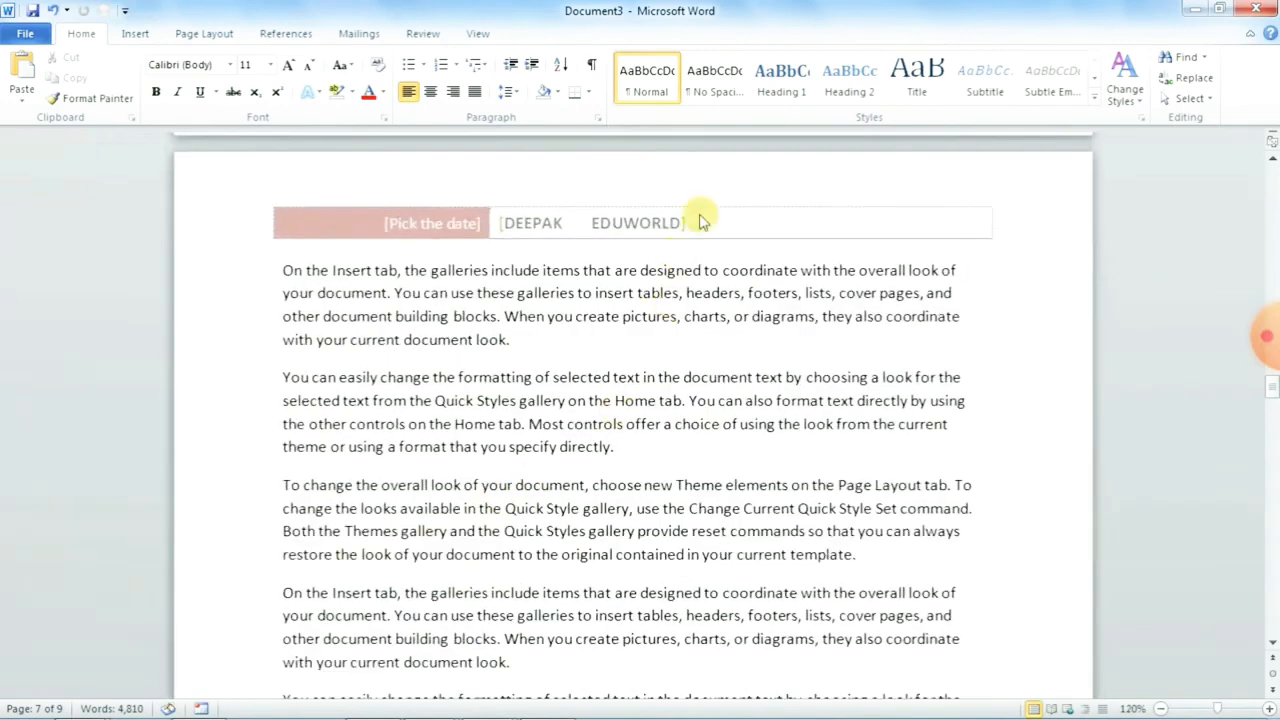
# Step: Open the header on page 5 for editing and remove the header from the document
pyautogui.doubleClick(728, 182)
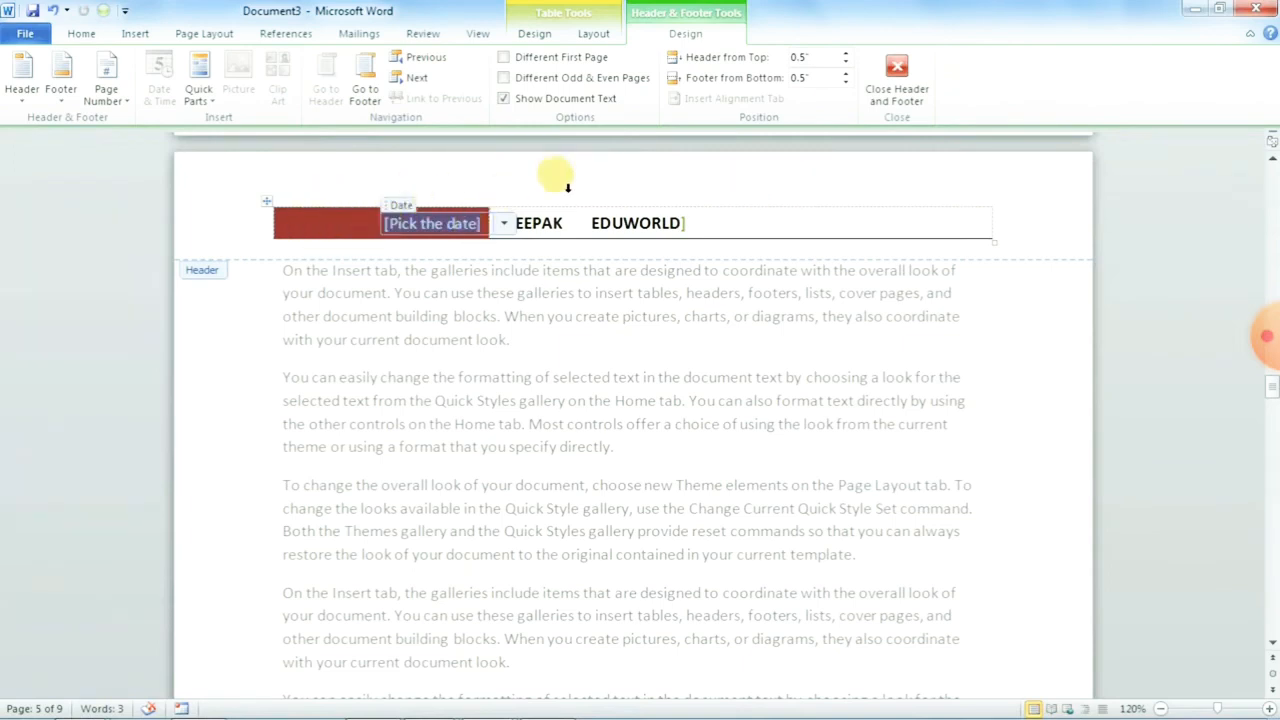
pyautogui.click(22, 90)
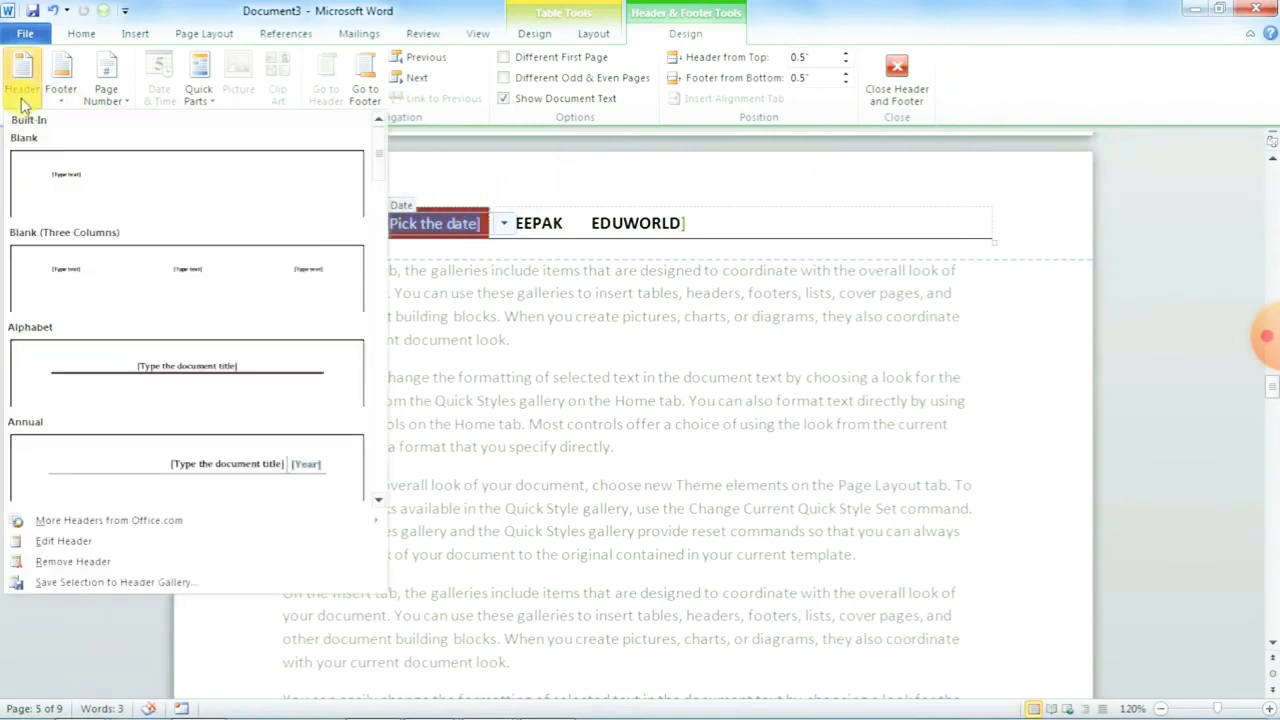
pyautogui.click(55, 563)
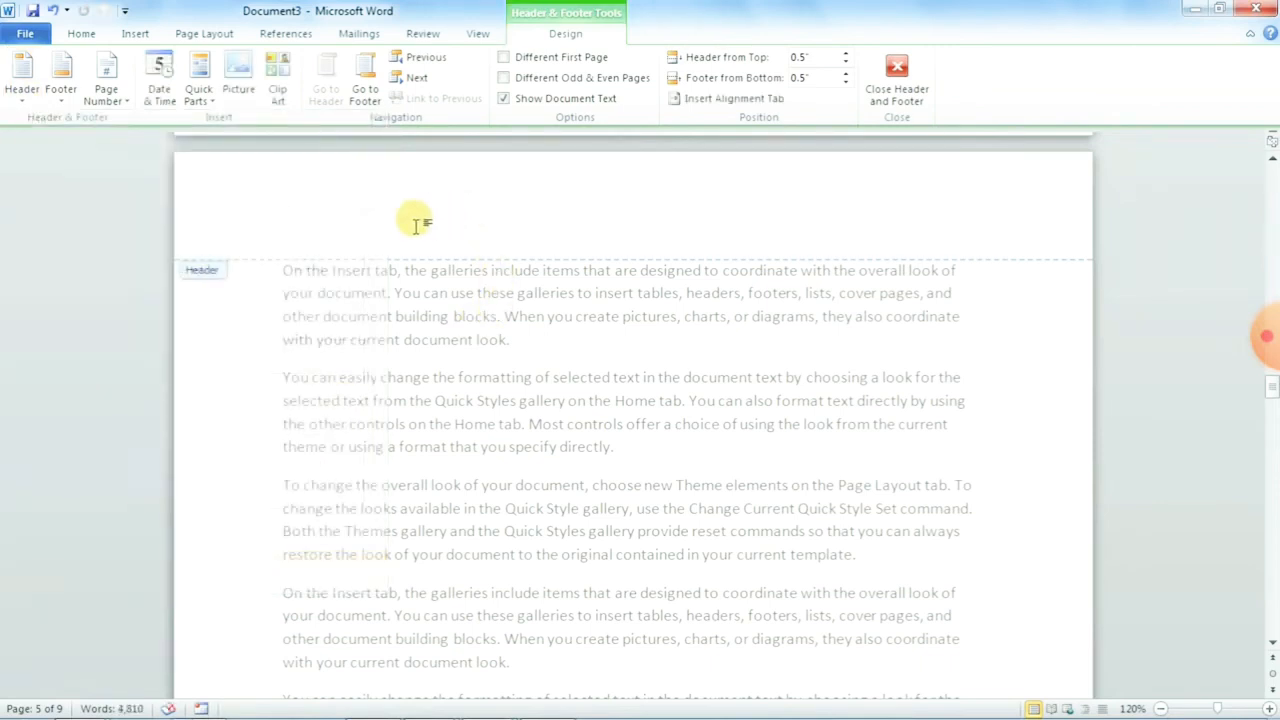
# Step: Remove the footer from the document and check the empty header and footer areas around page 5
pyautogui.click(59, 98)
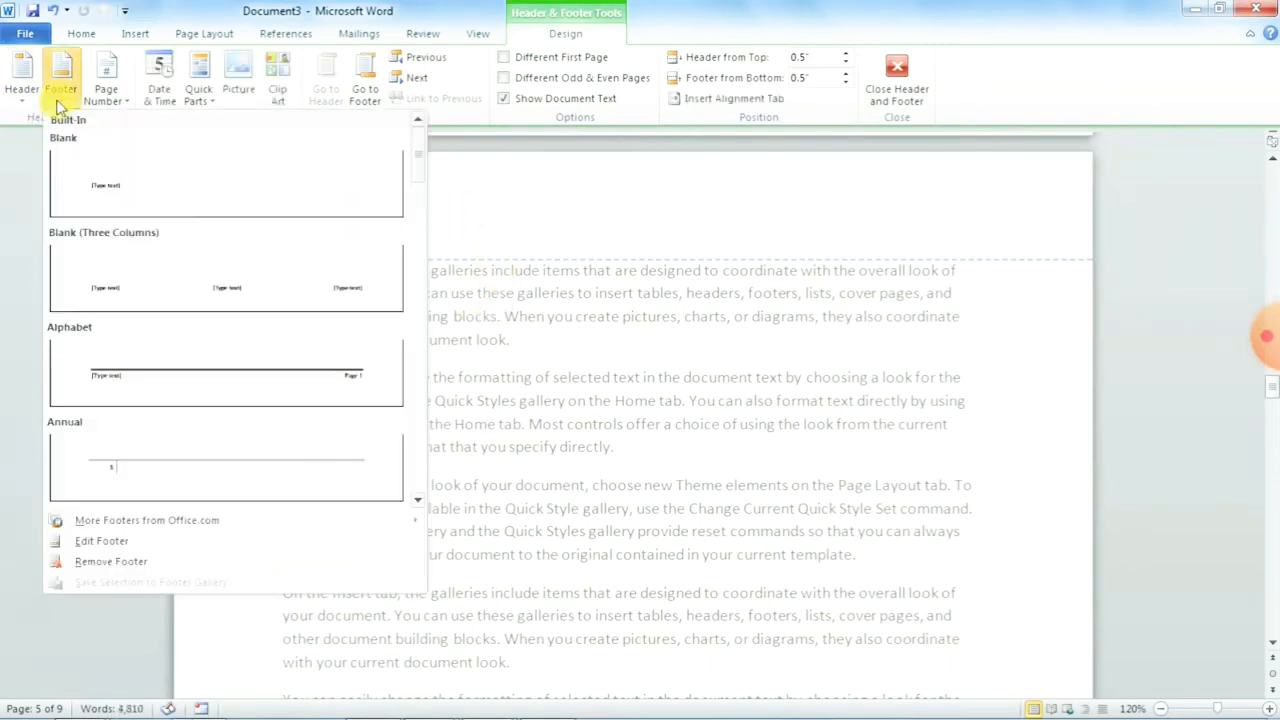
pyautogui.click(112, 562)
pyautogui.scroll(-3, 540, 443)
pyautogui.scroll(8, 520, 560)
pyautogui.click(311, 377)
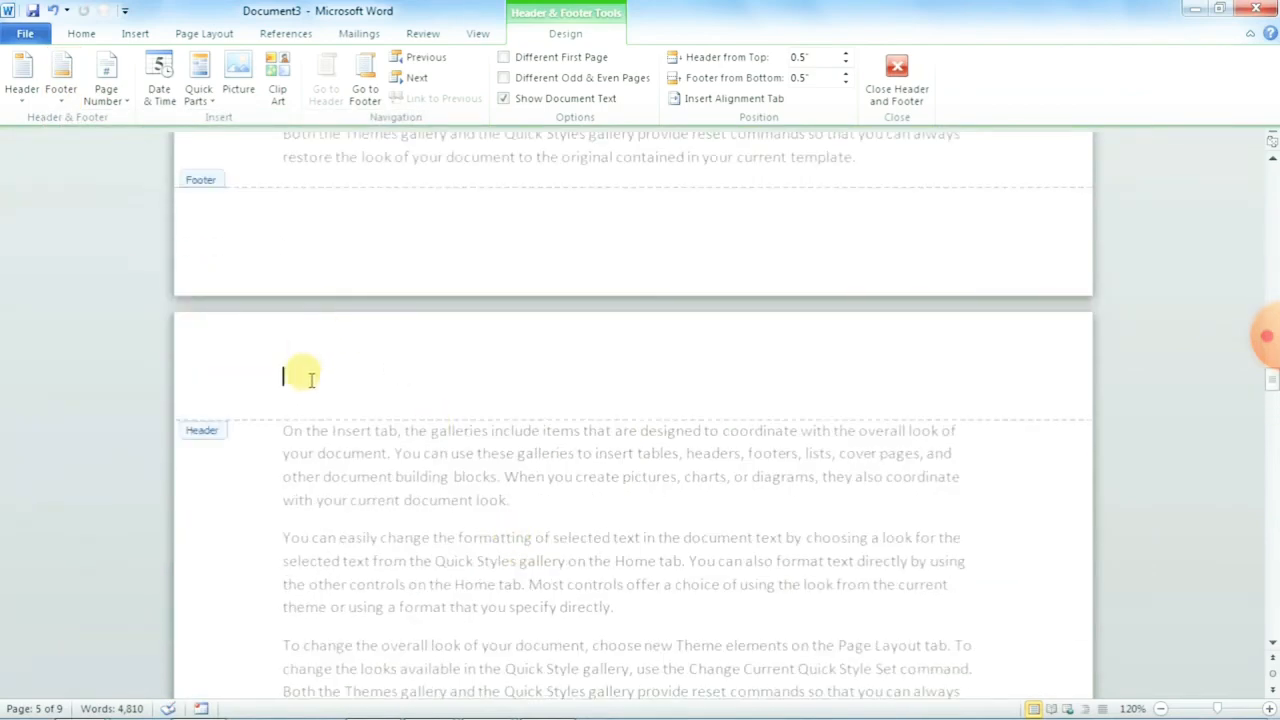
pyautogui.scroll(-1, 310, 380)
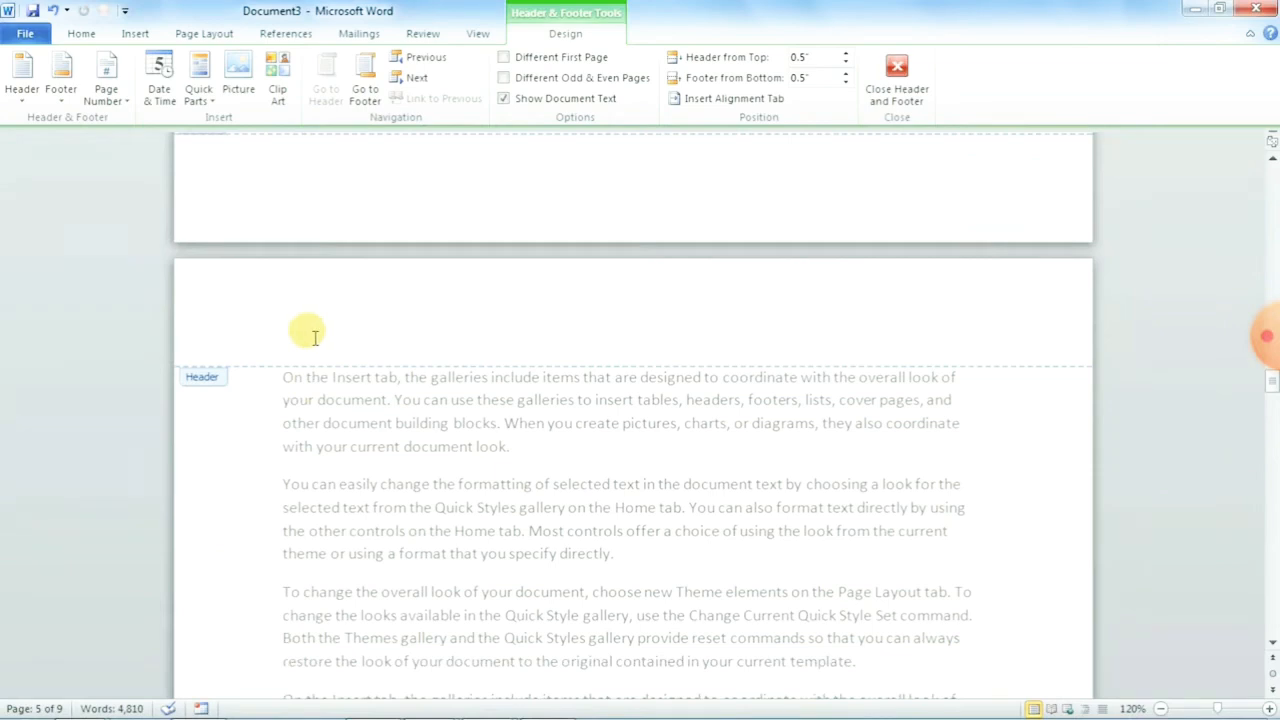
# Step: Add page numbers at the top of the pages using the built-in Brackets 2 design
pyautogui.click(119, 113)
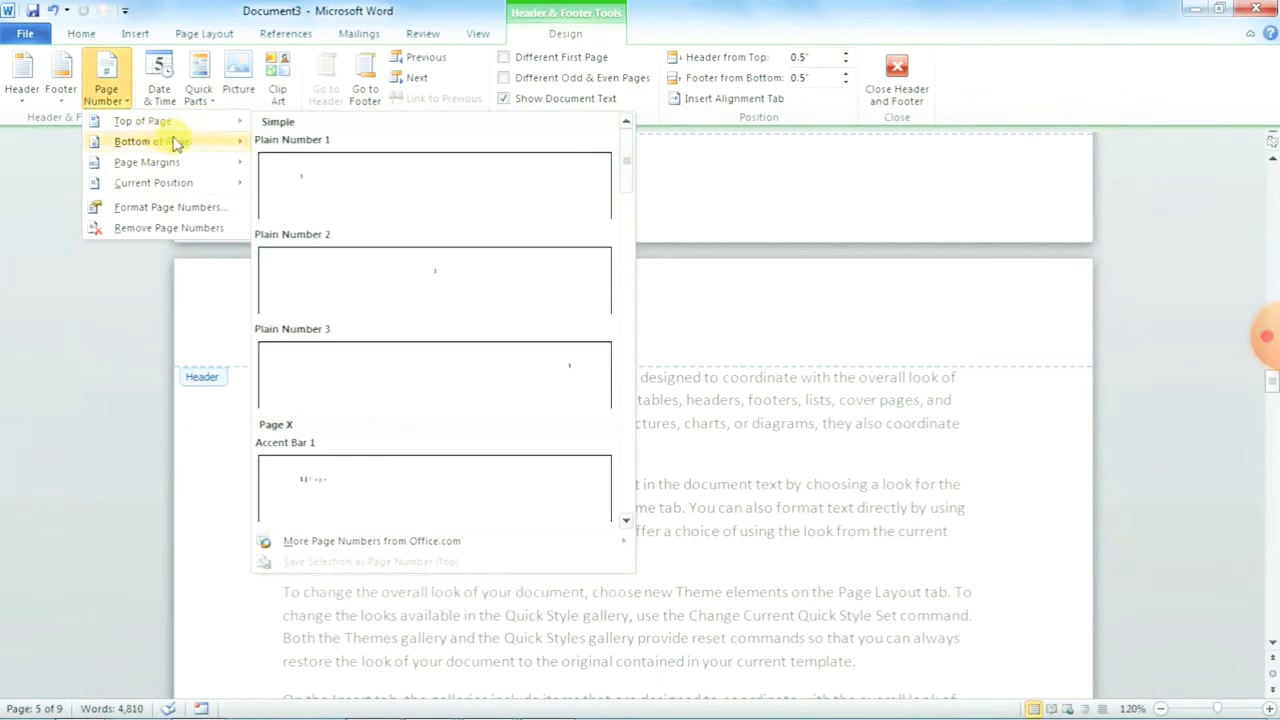
pyautogui.moveTo(188, 162)
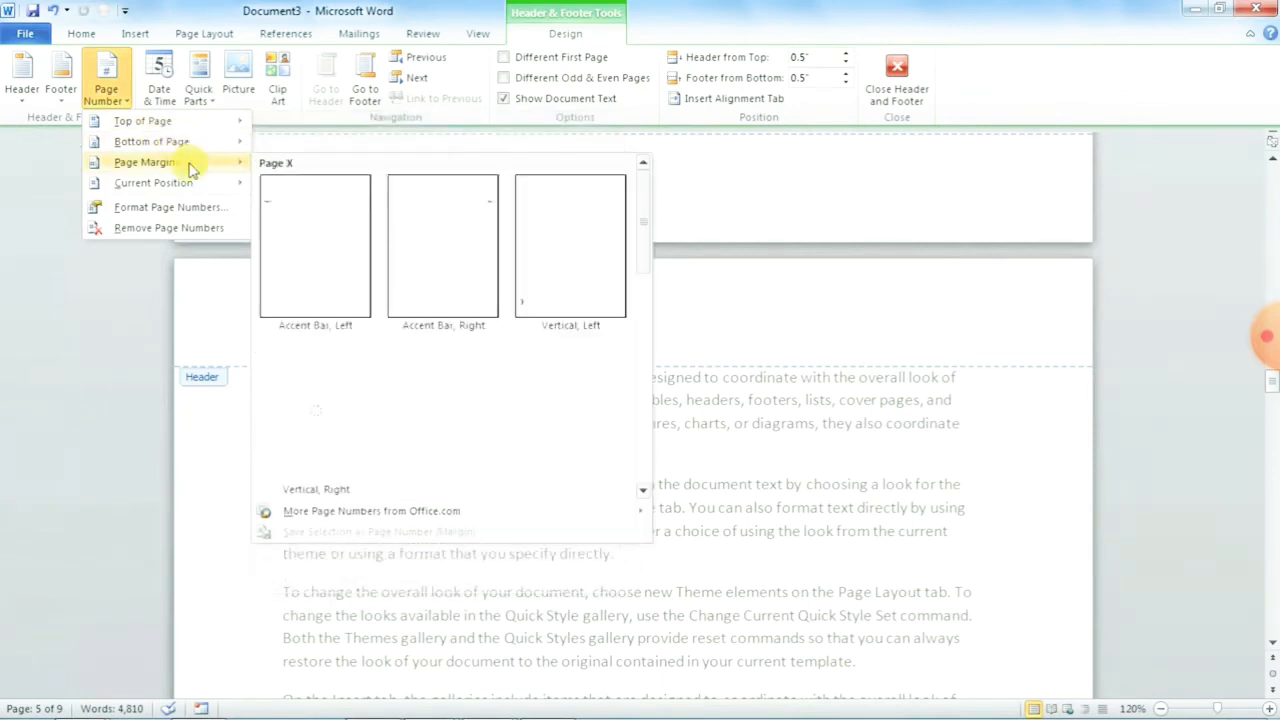
pyautogui.moveTo(192, 123)
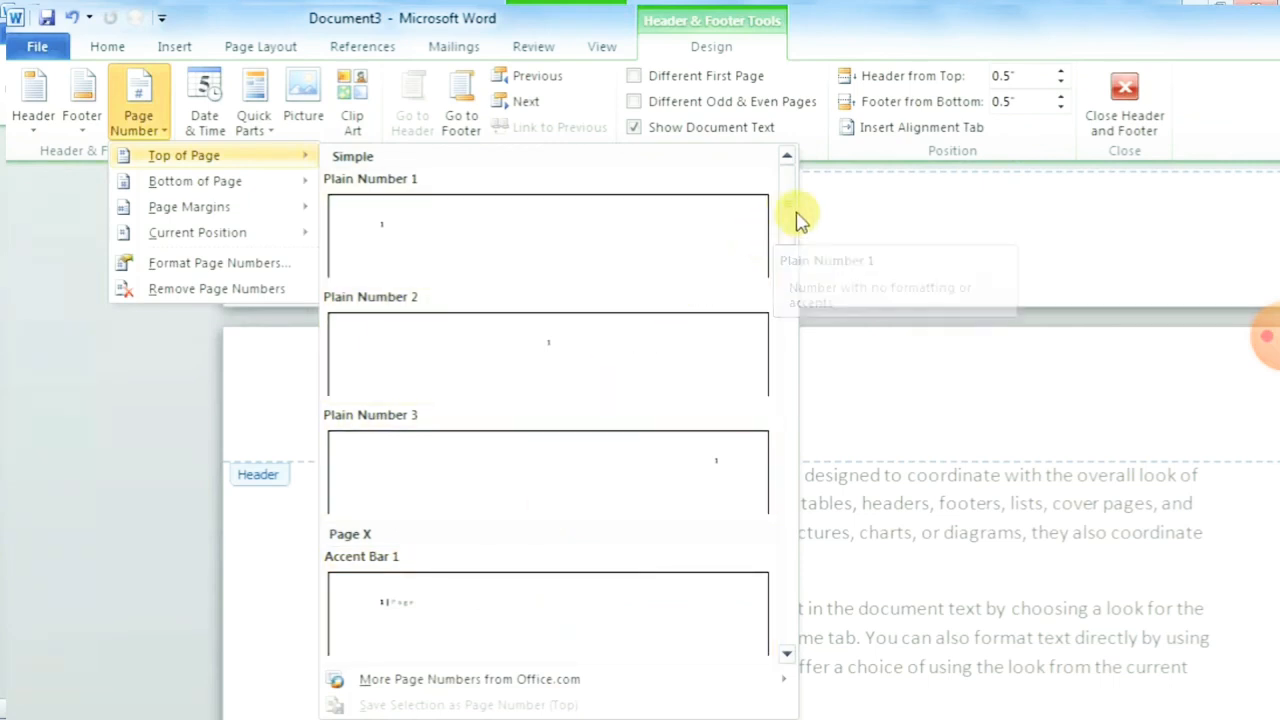
pyautogui.scroll(-8, 789, 251)
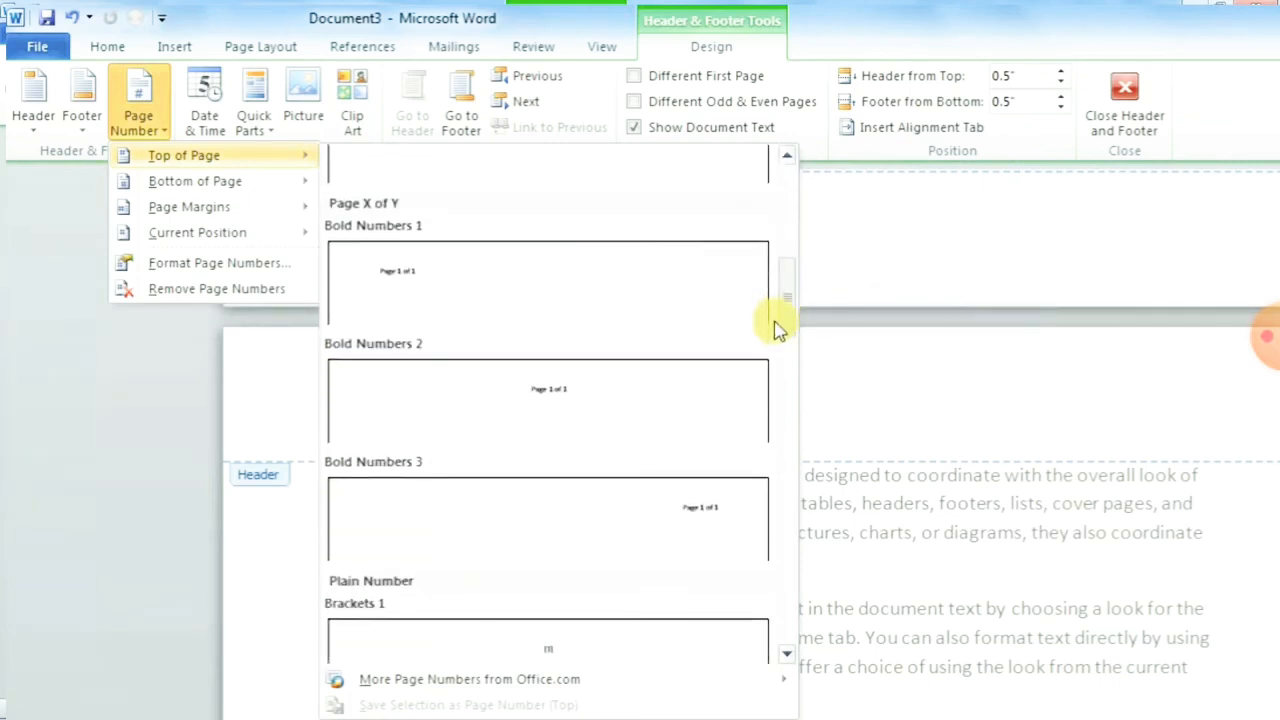
pyautogui.scroll(-3, 775, 372)
pyautogui.scroll(1, 770, 398)
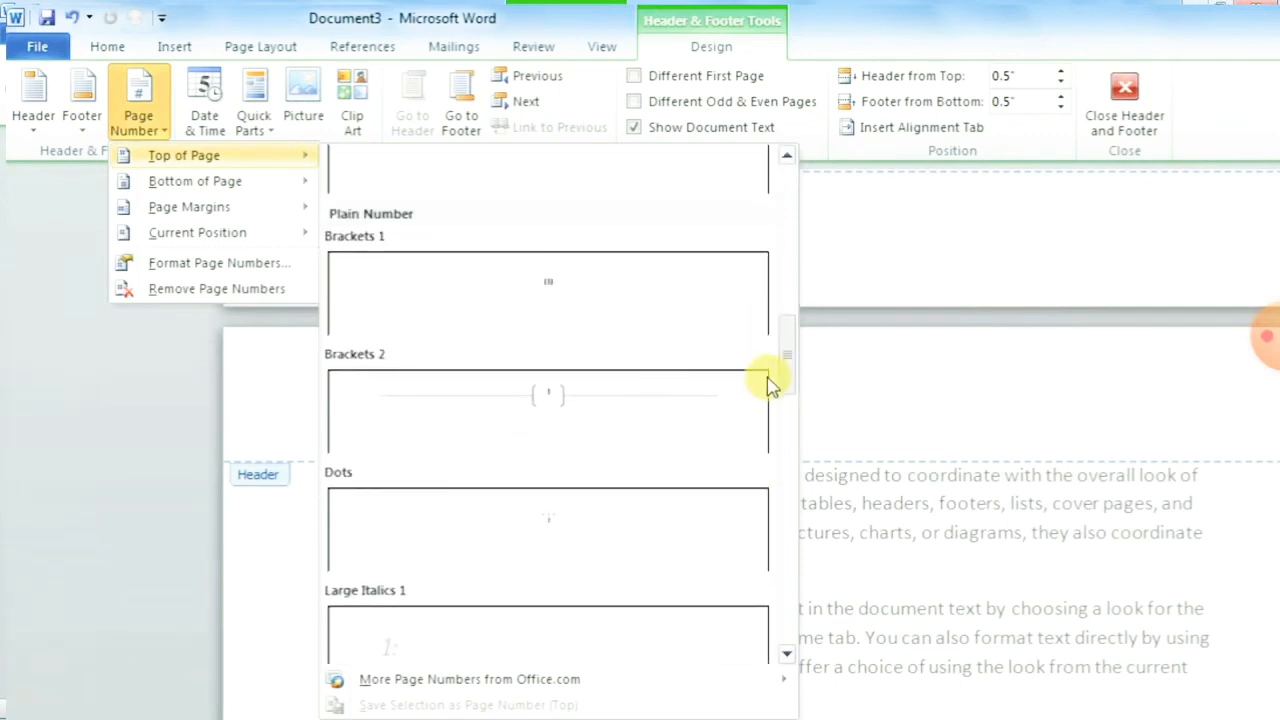
pyautogui.click(556, 402)
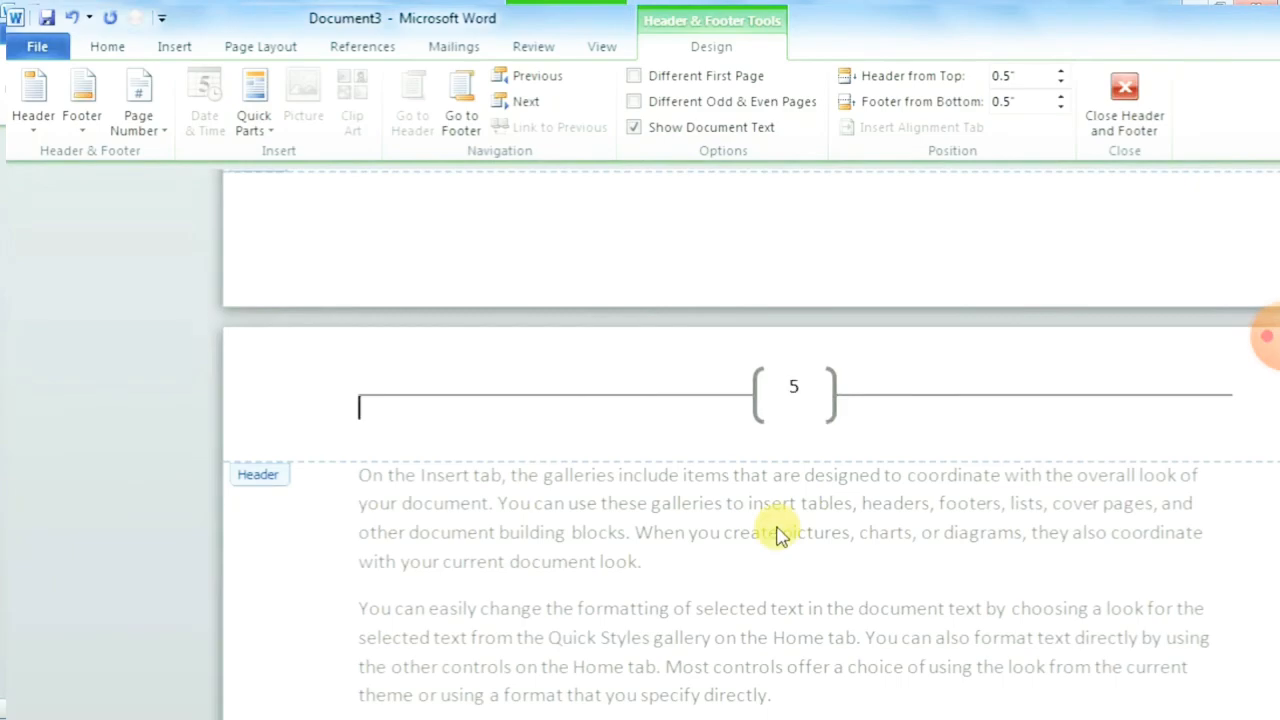
# Step: Close header editing and check the bracketed page numbers at the top of the following pages
pyautogui.doubleClick(571, 586)
pyautogui.scroll(-8, 531, 546)
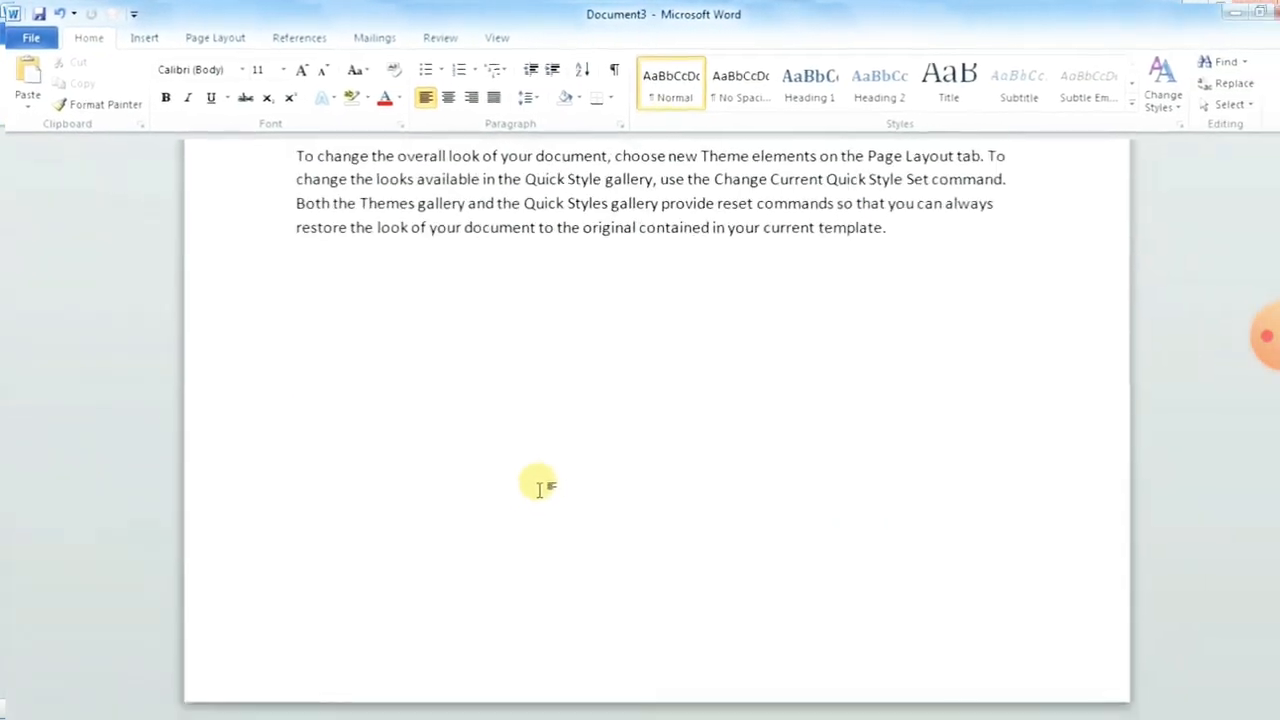
pyautogui.scroll(-5, 541, 489)
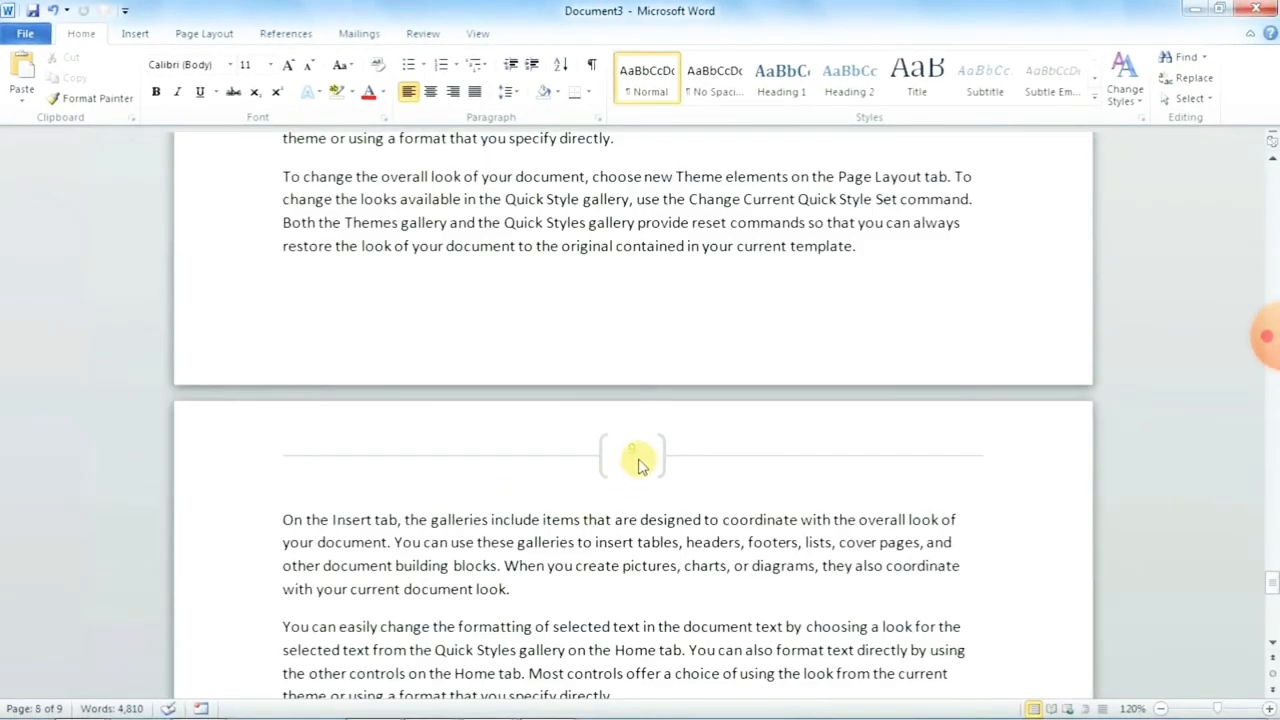
pyautogui.scroll(12, 641, 458)
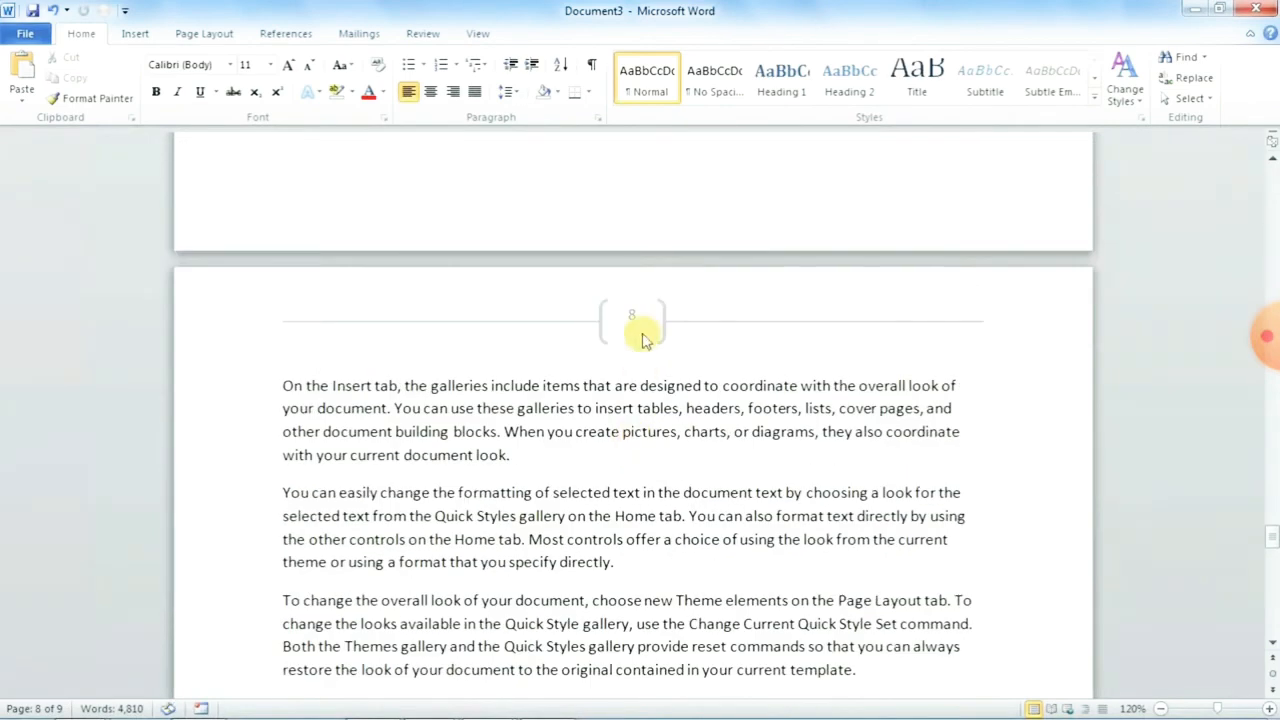
pyautogui.scroll(12, 648, 320)
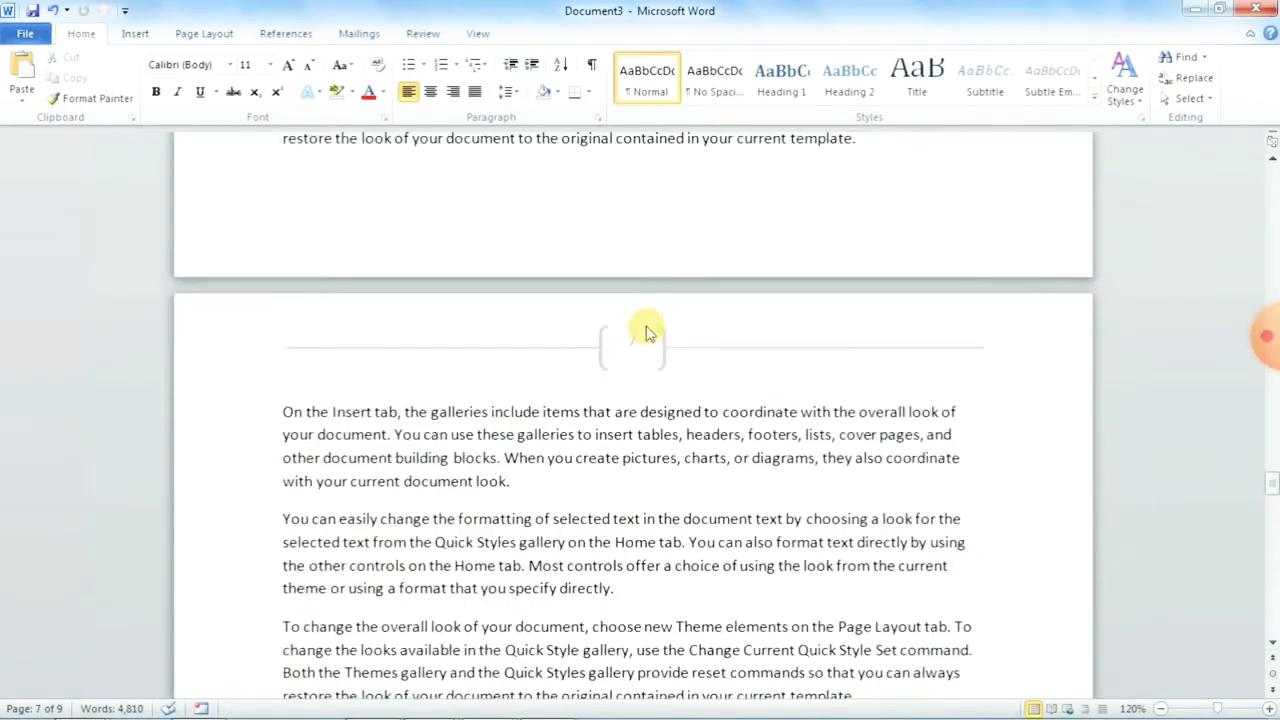
pyautogui.scroll(12, 645, 400)
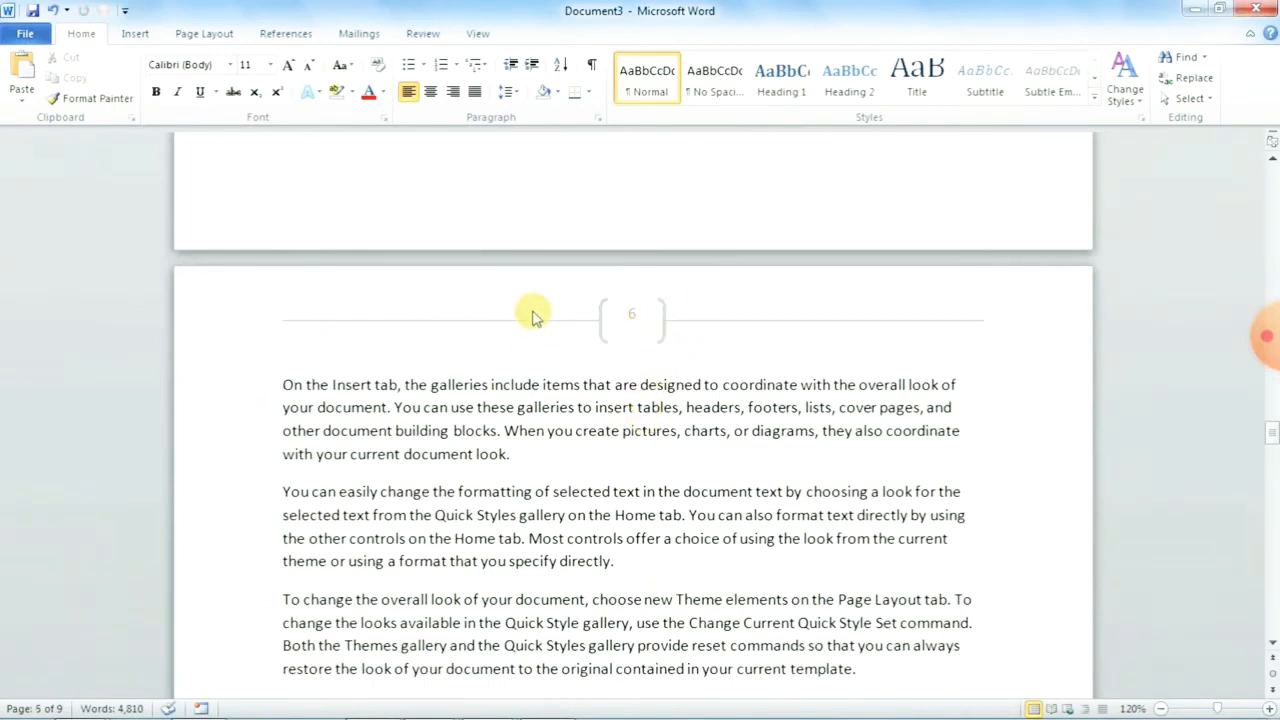
# Step: Open the header on page 6 and replace the top page number with the Very Large design
pyautogui.doubleClick(533, 318)
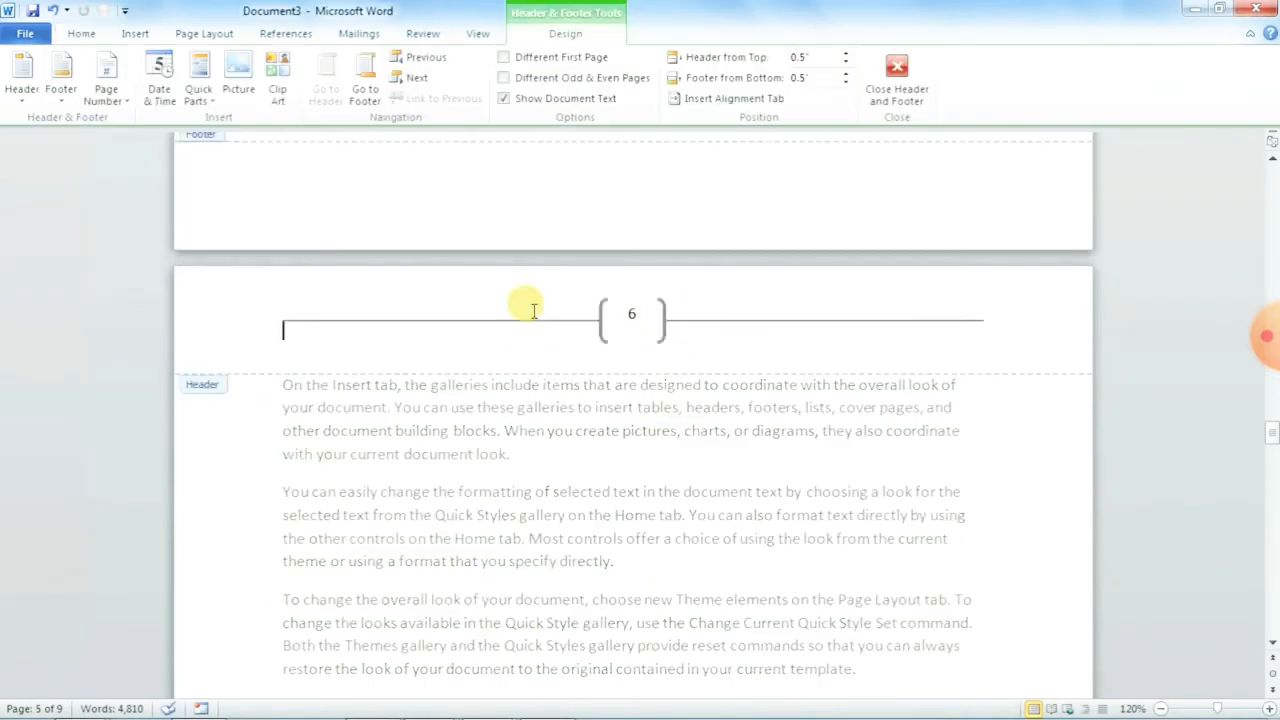
pyautogui.click(106, 85)
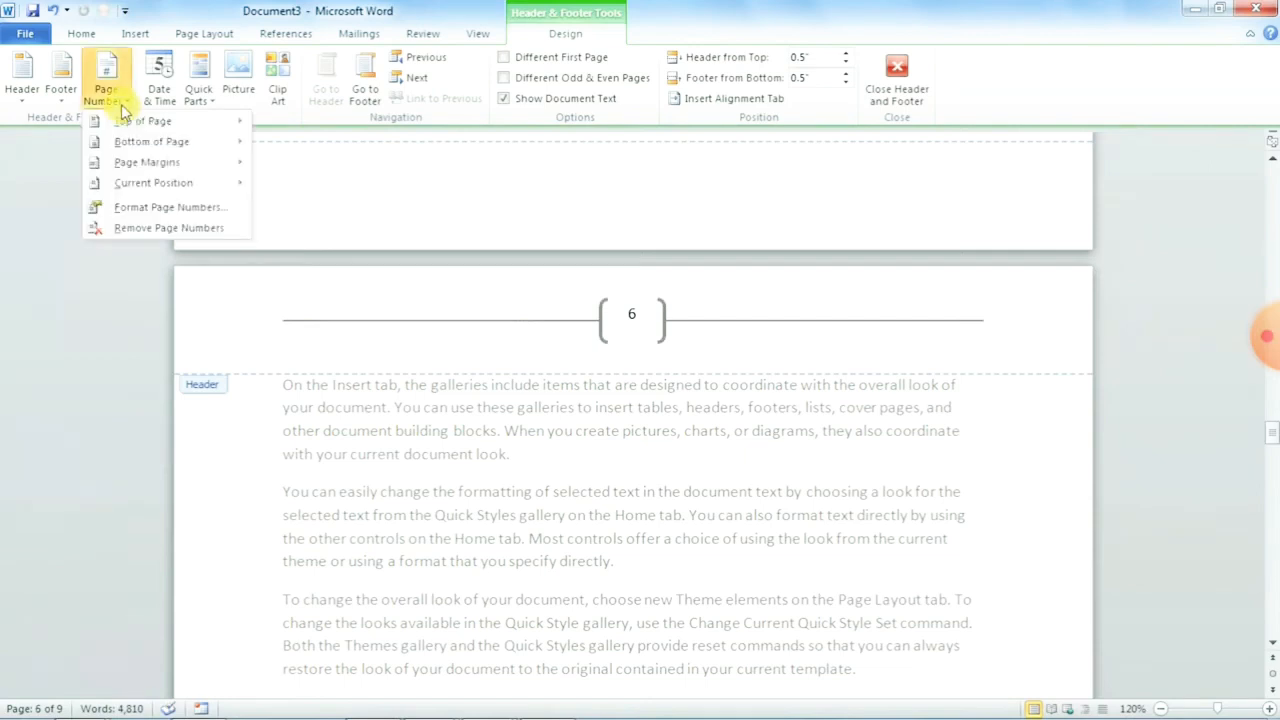
pyautogui.moveTo(130, 122)
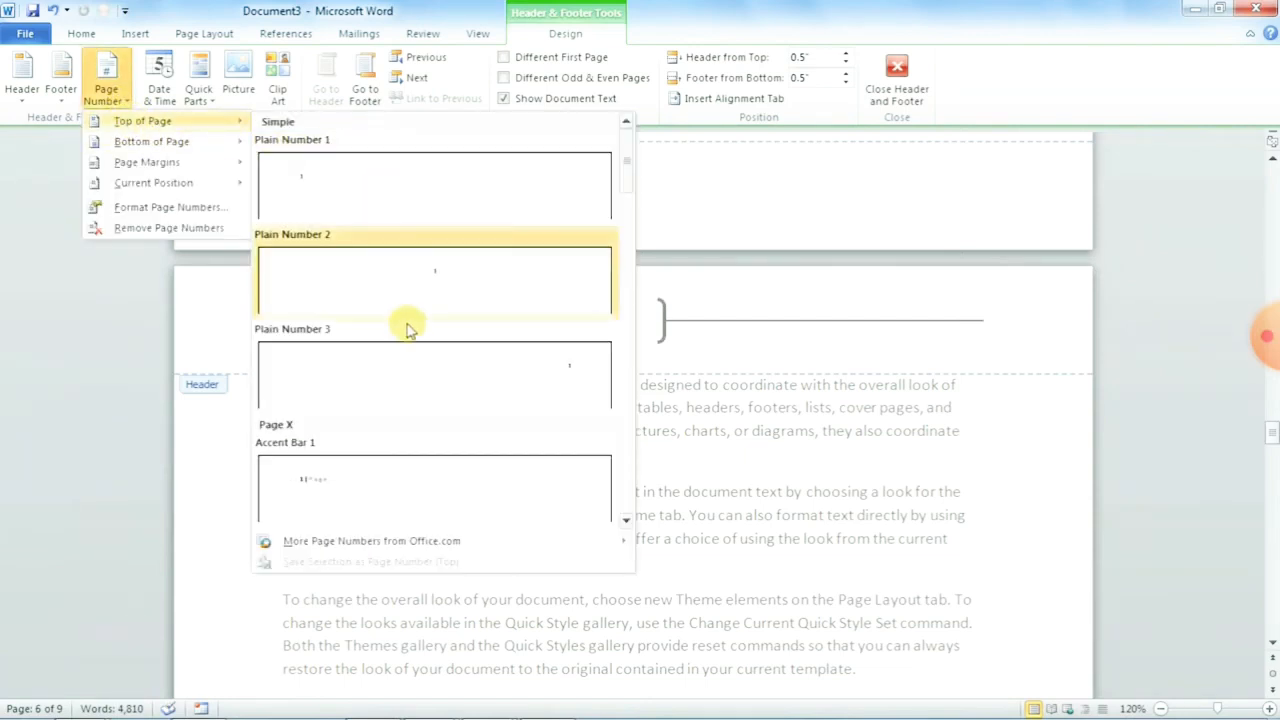
pyautogui.scroll(-8, 409, 329)
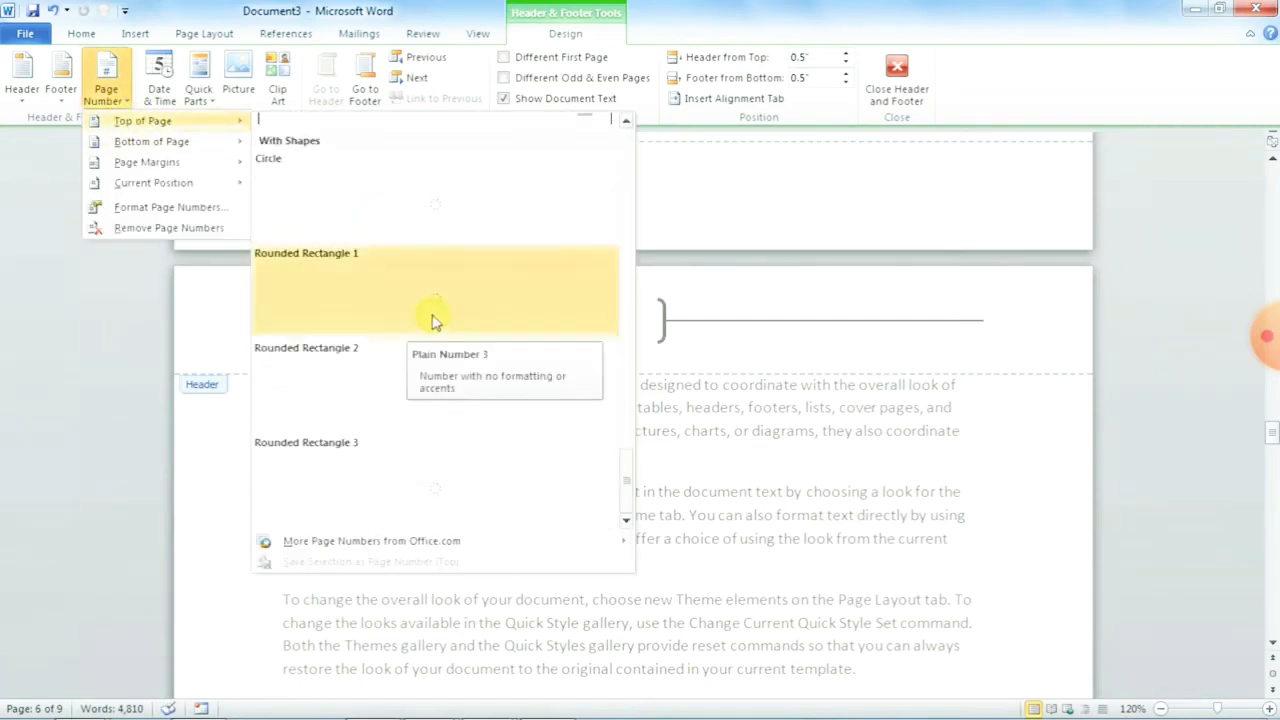
pyautogui.scroll(-5, 420, 340)
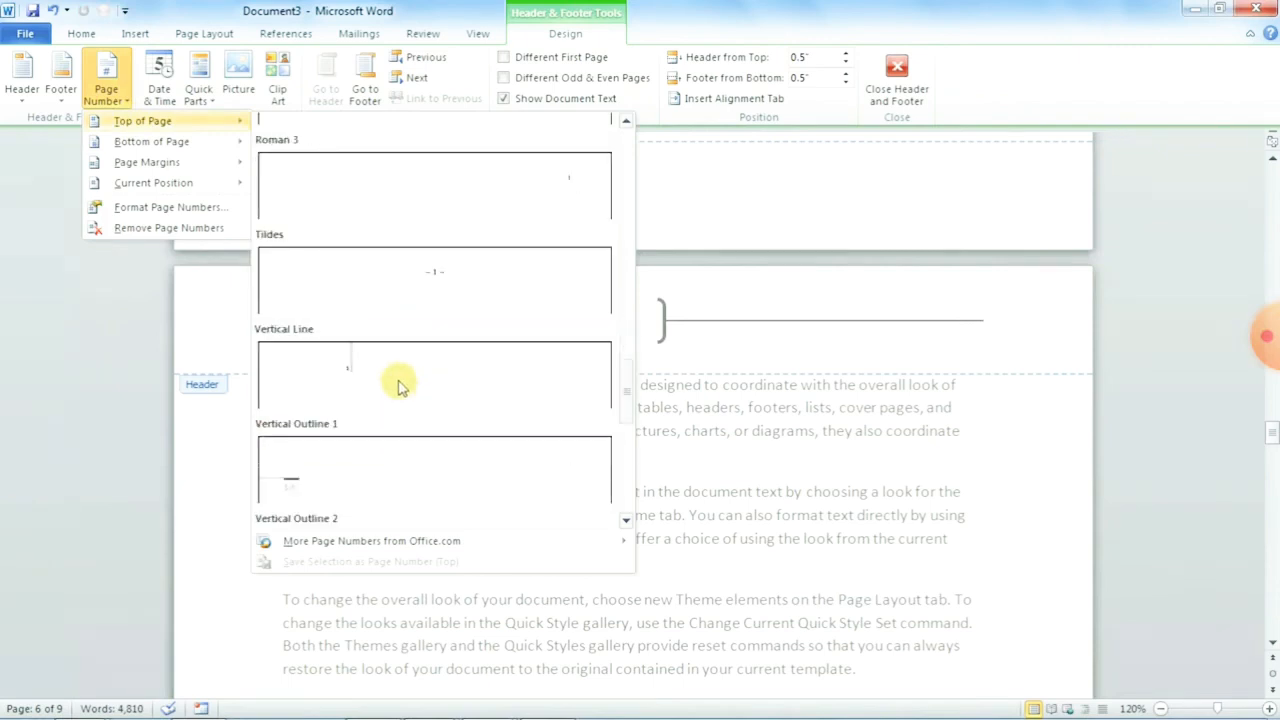
pyautogui.scroll(-3, 340, 460)
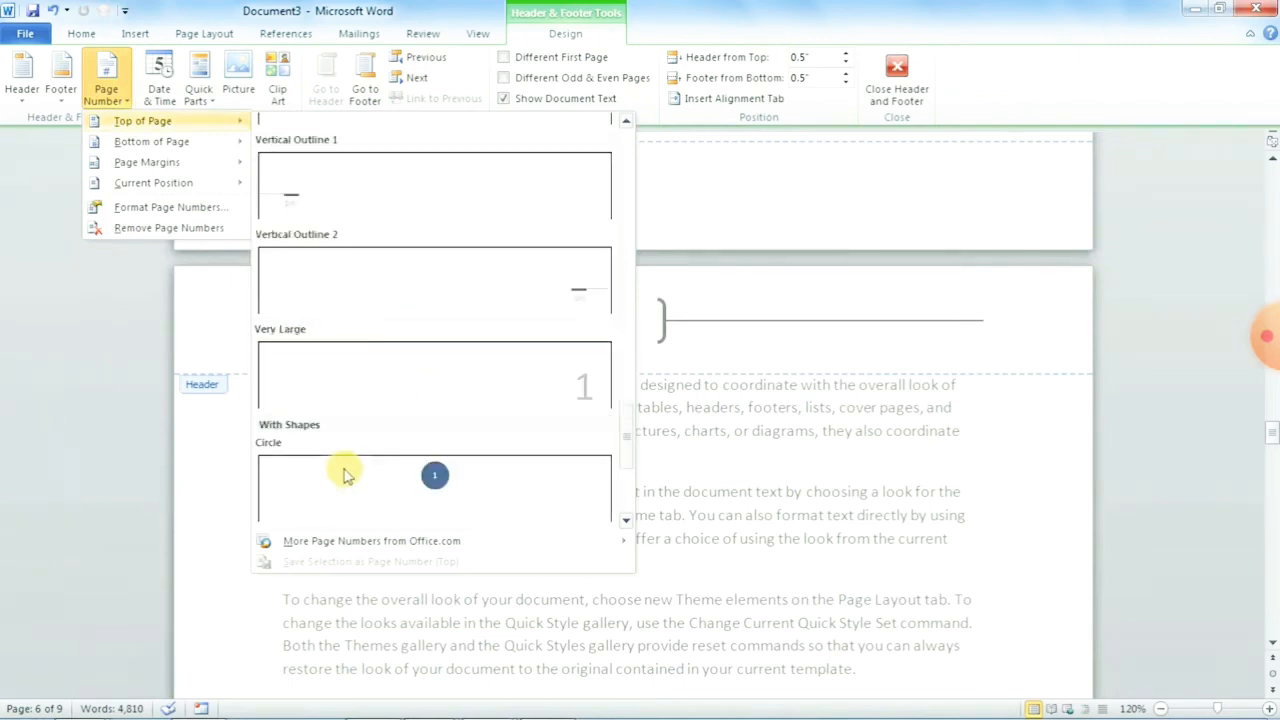
pyautogui.click(566, 392)
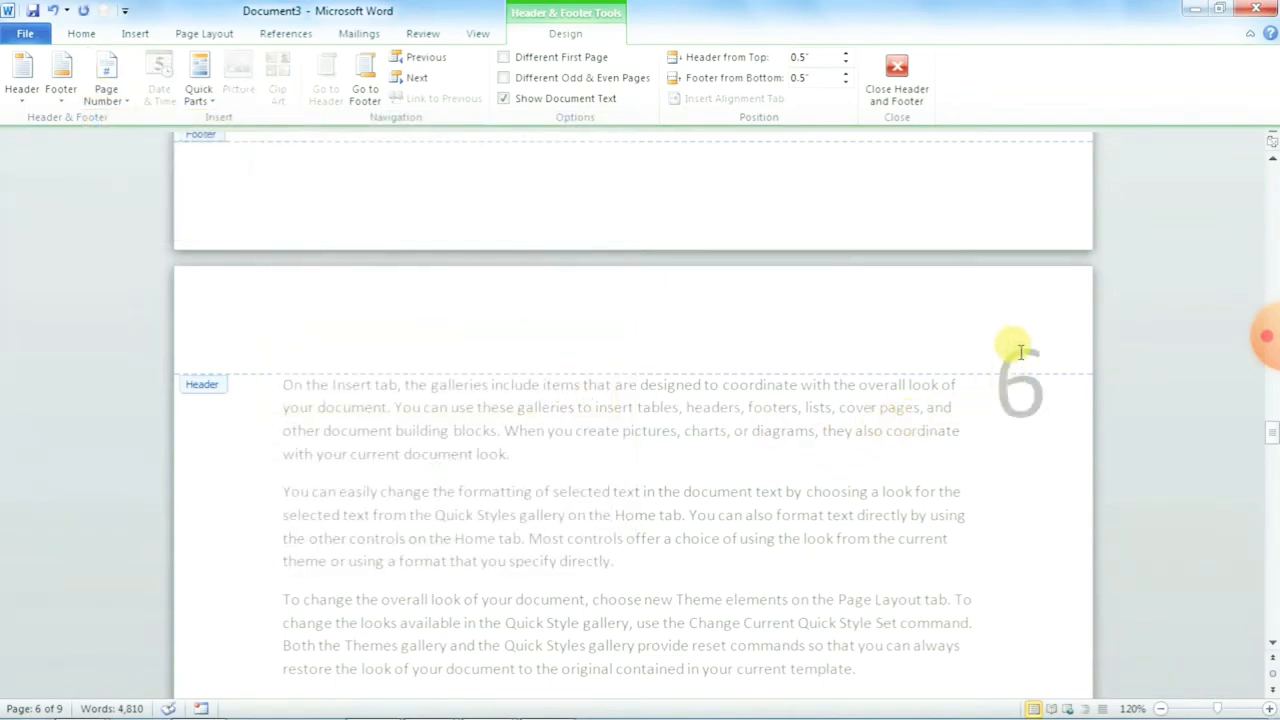
# Step: Close header and footer editing and check the very large page numbers across neighbouring pages
pyautogui.click(897, 78)
pyautogui.scroll(-9, 820, 400)
pyautogui.scroll(3, 810, 448)
pyautogui.scroll(15, 810, 448)
pyautogui.scroll(8, 815, 440)
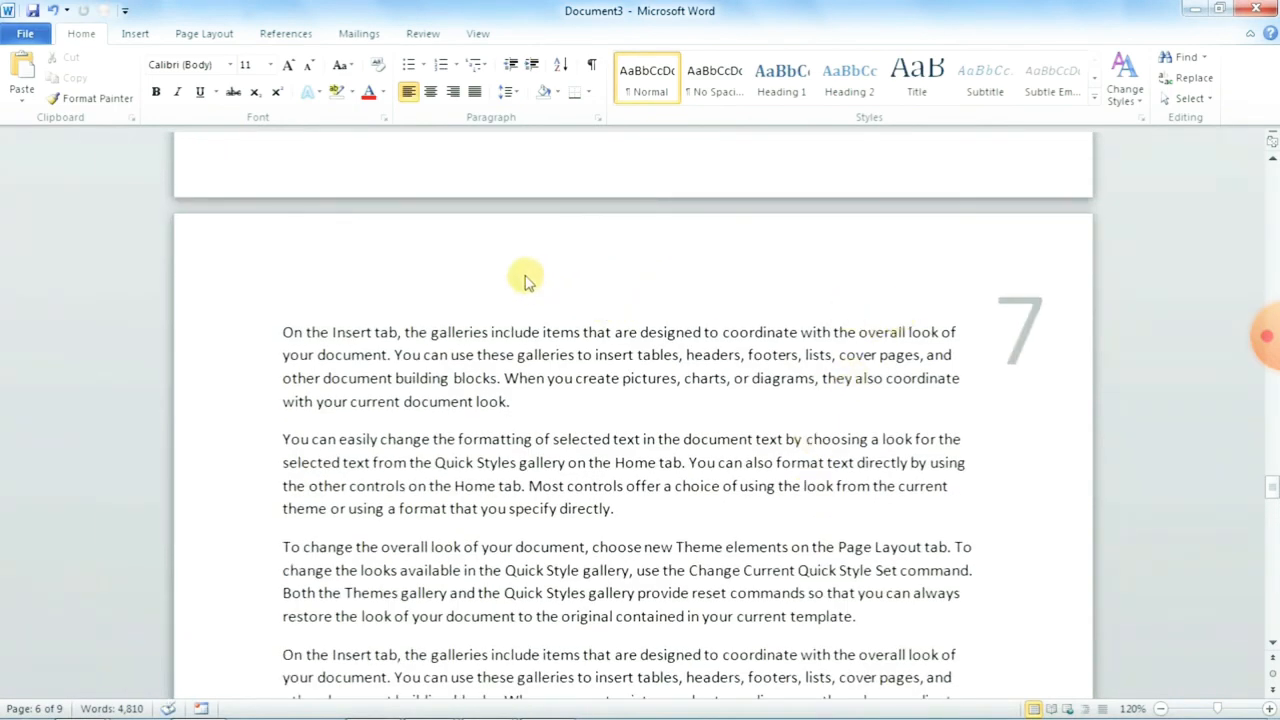
# Step: Open the header on page 7 and remove the page numbers from the document
pyautogui.doubleClick(527, 279)
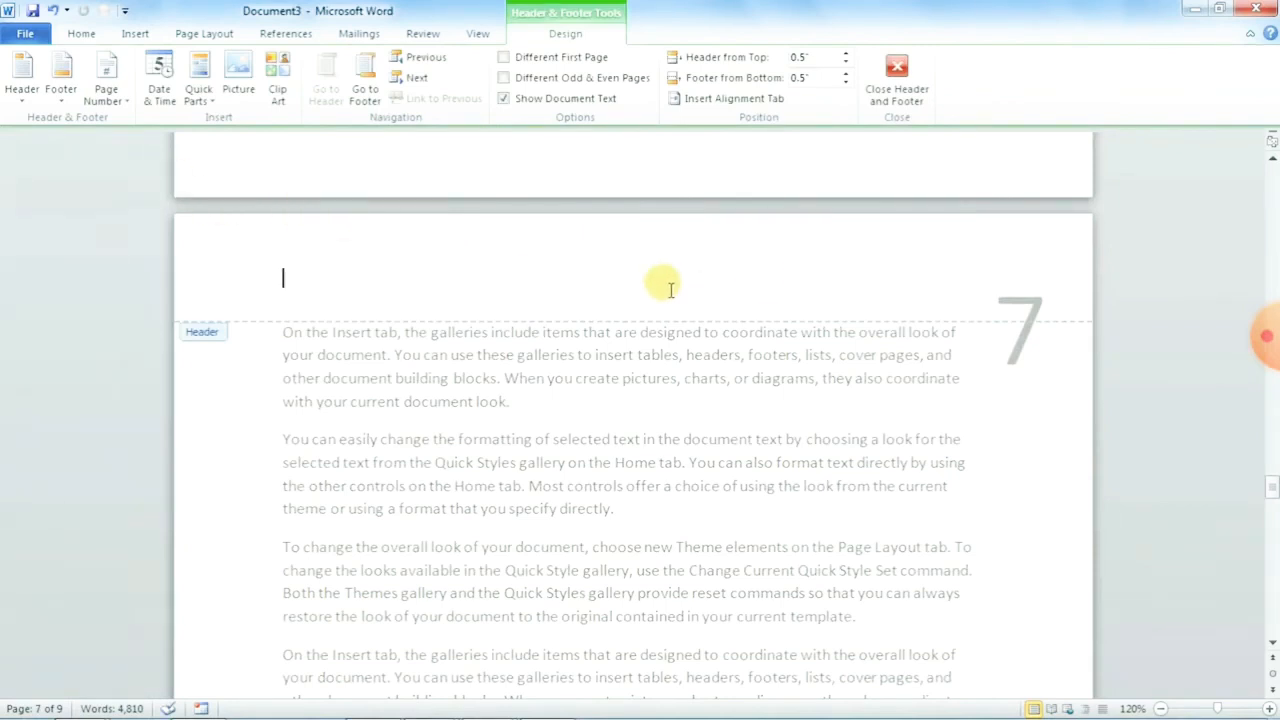
pyautogui.click(120, 108)
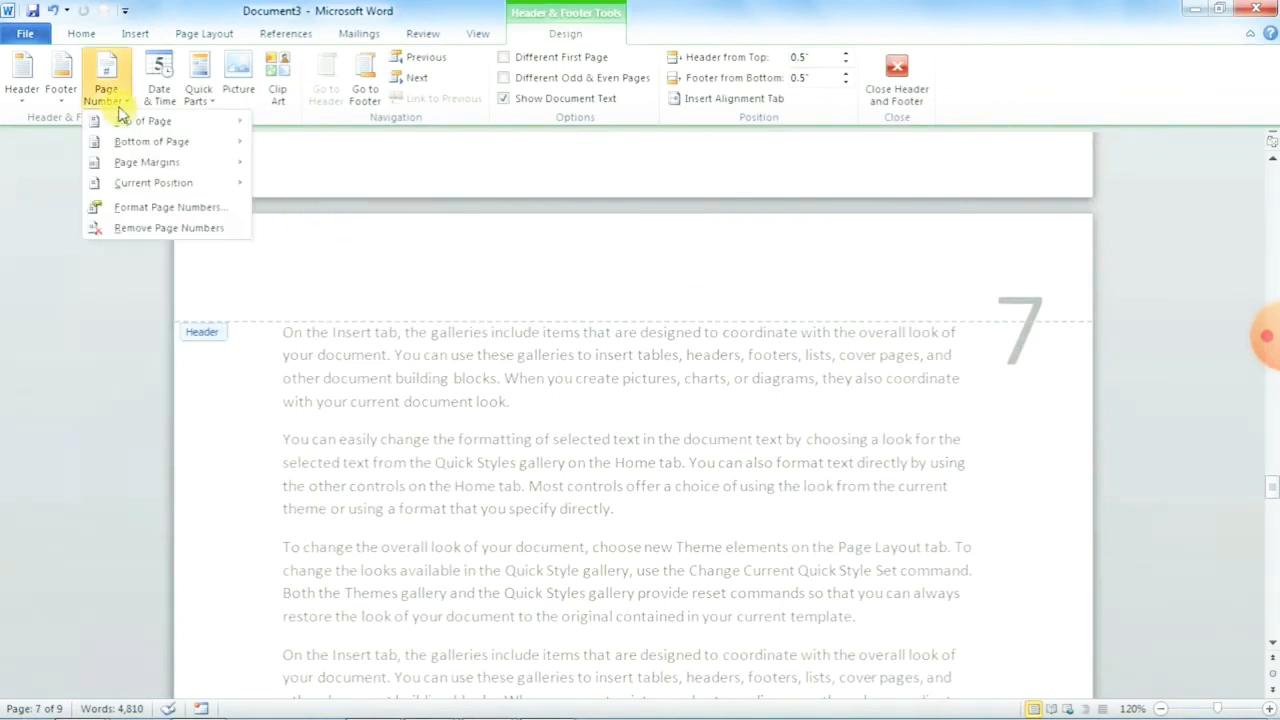
pyautogui.click(150, 228)
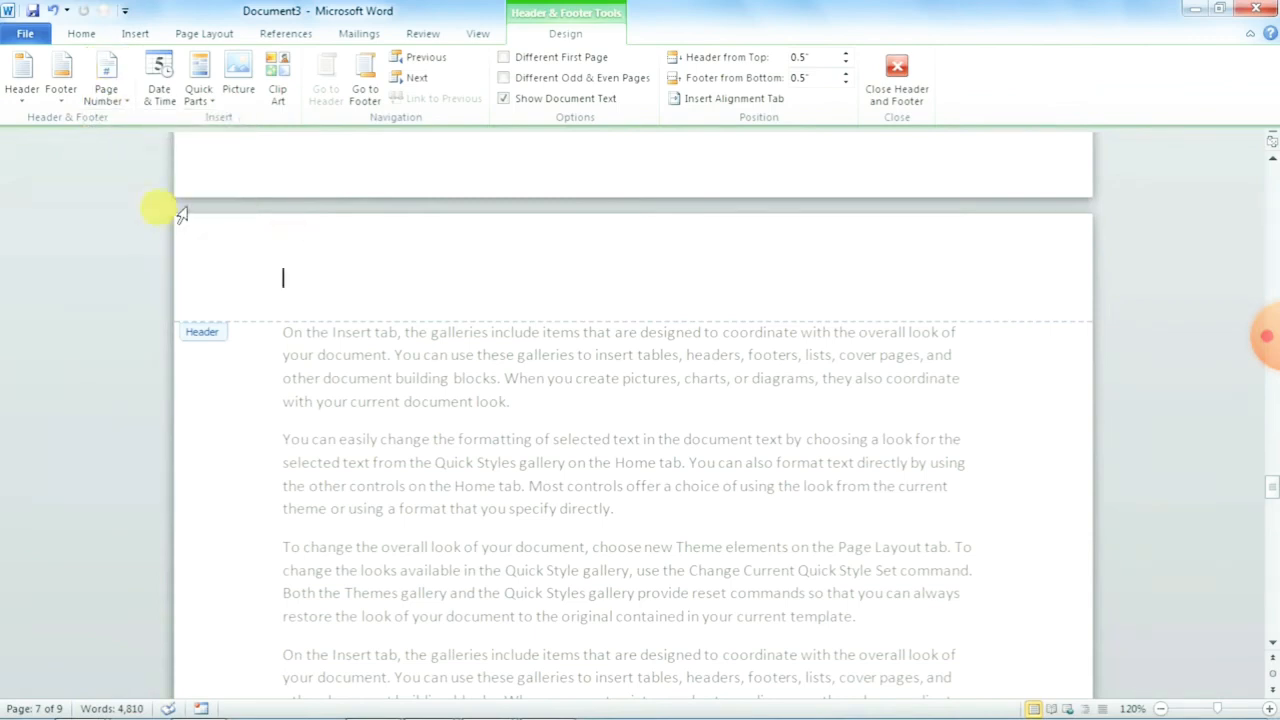
# Step: Add page numbers at the bottom of the pages using the built-in Large 1 design
pyautogui.click(106, 85)
pyautogui.moveTo(152, 146)
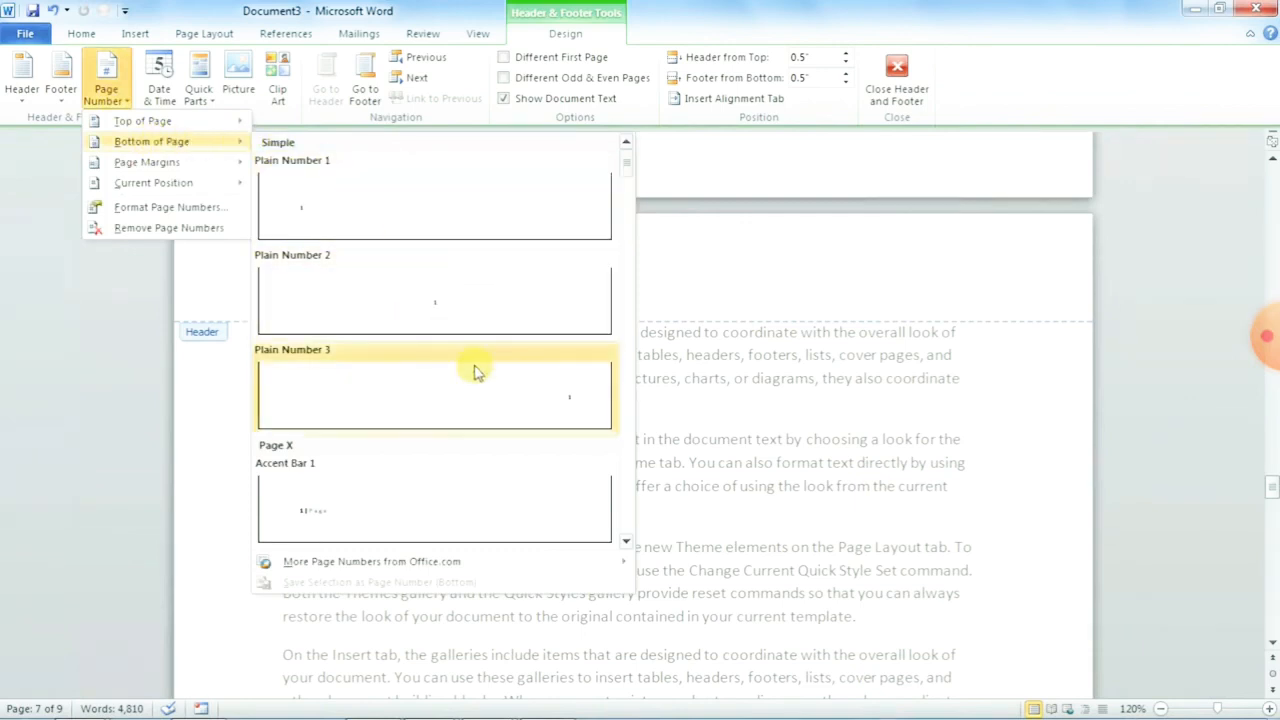
pyautogui.moveTo(626, 169); pyautogui.dragTo(618, 263)
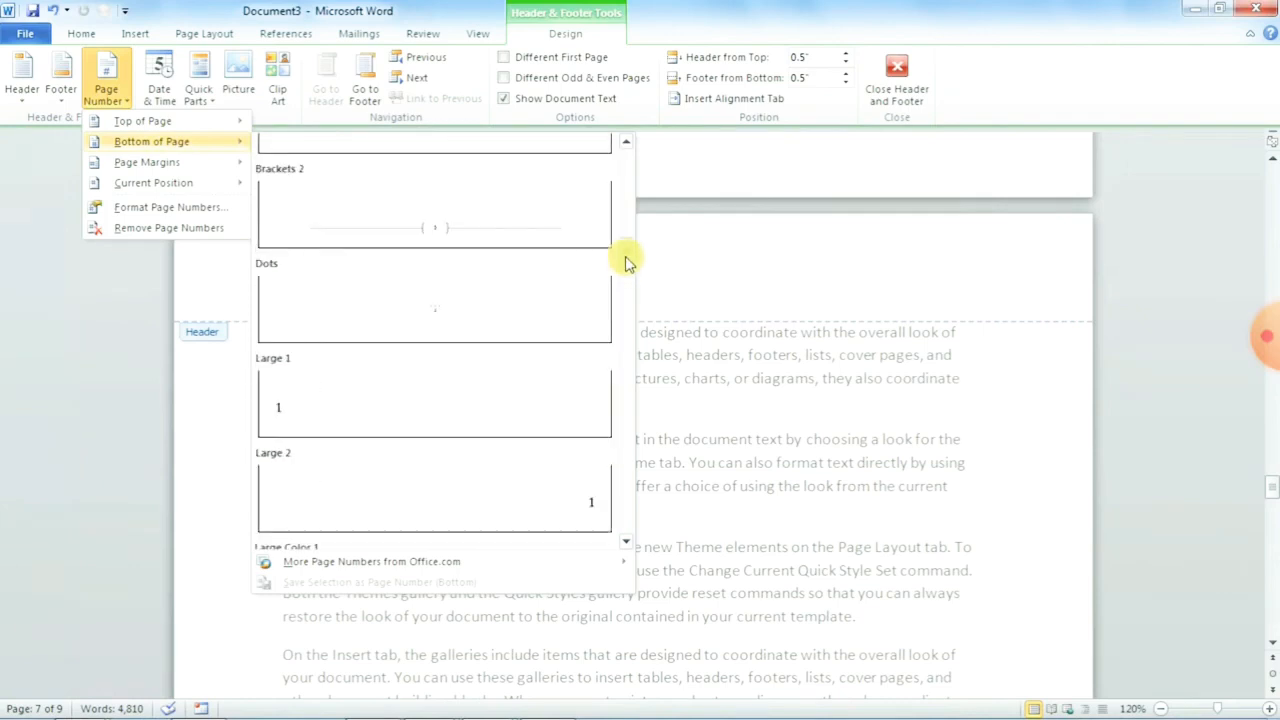
pyautogui.click(294, 412)
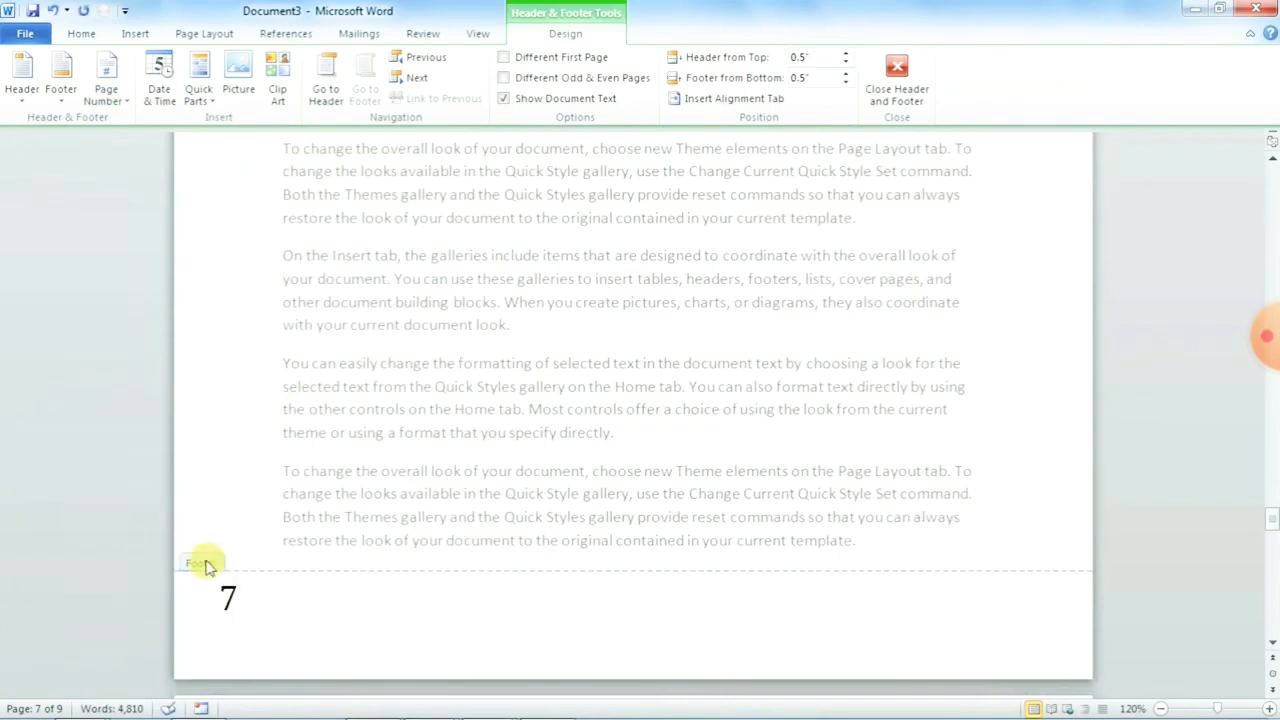
# Step: Close footer editing and check the bottom page numbers on the last pages of the document
pyautogui.doubleClick(410, 465)
pyautogui.scroll(-5, 408, 455)
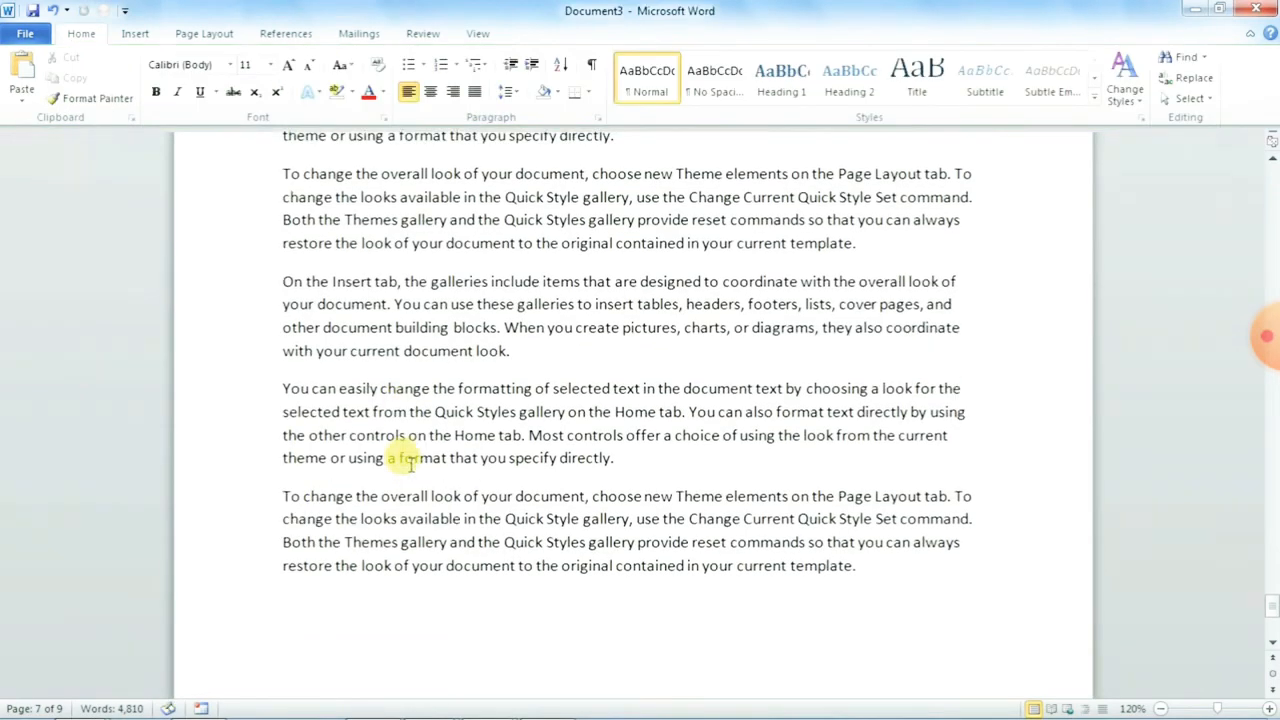
pyautogui.scroll(-2, 409, 460)
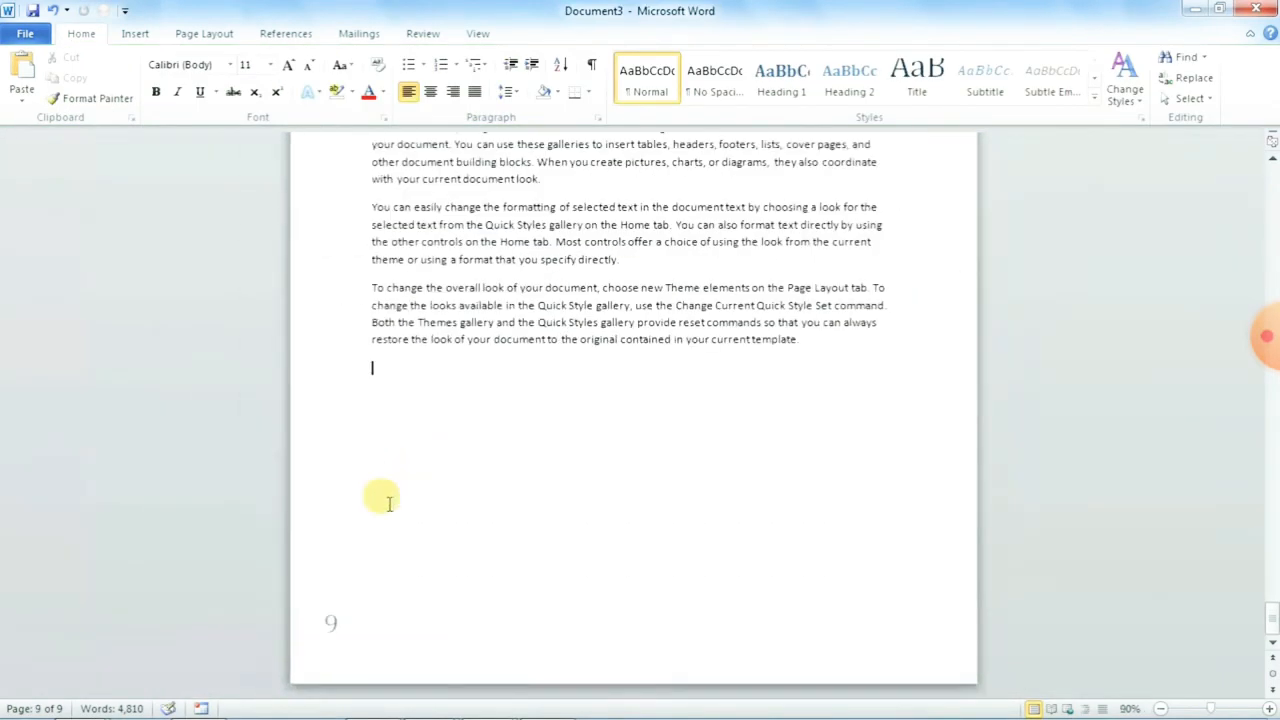
pyautogui.scroll(-1, 380, 497)
pyautogui.scroll(-5, 406, 531)
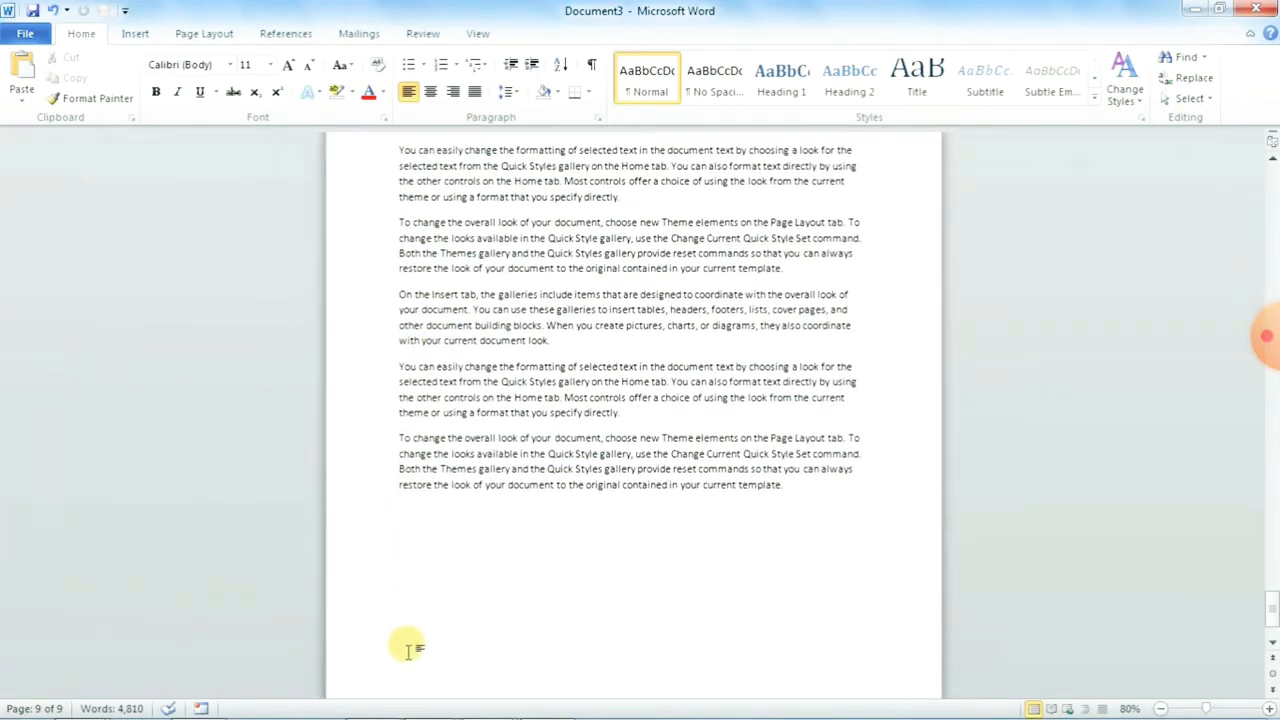
pyautogui.scroll(12, 388, 655)
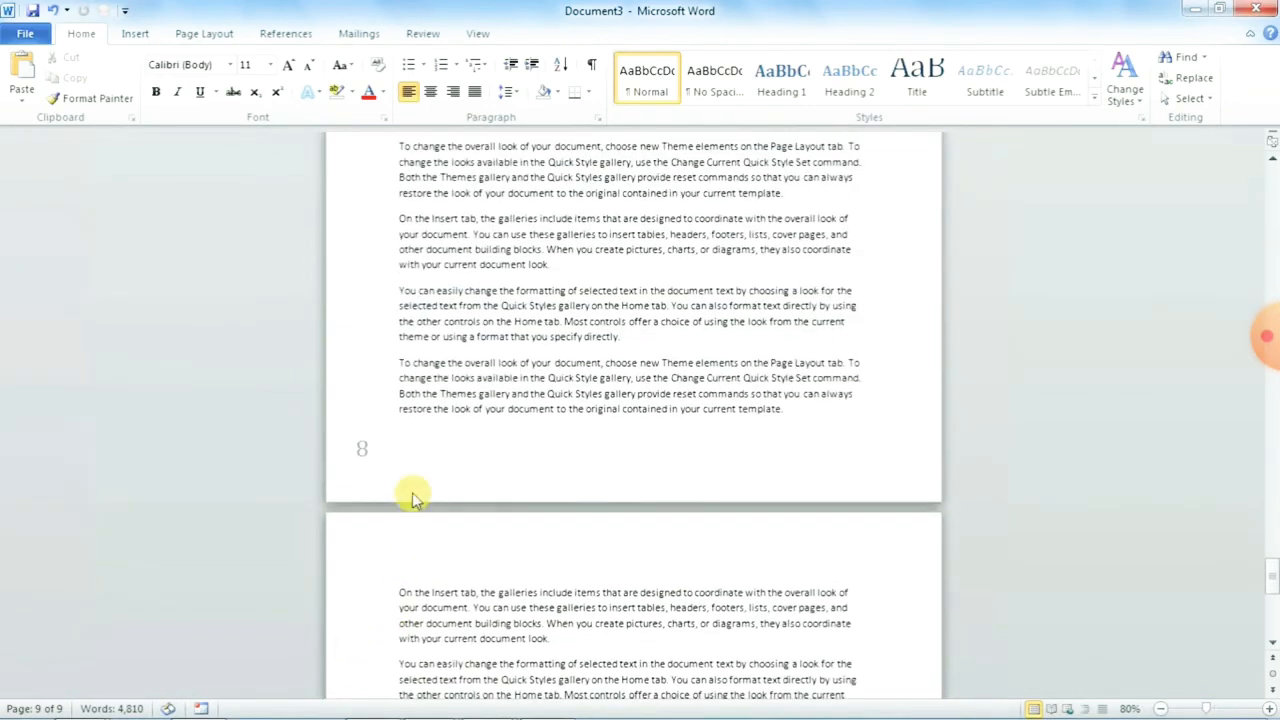
pyautogui.scroll(4, 440, 460)
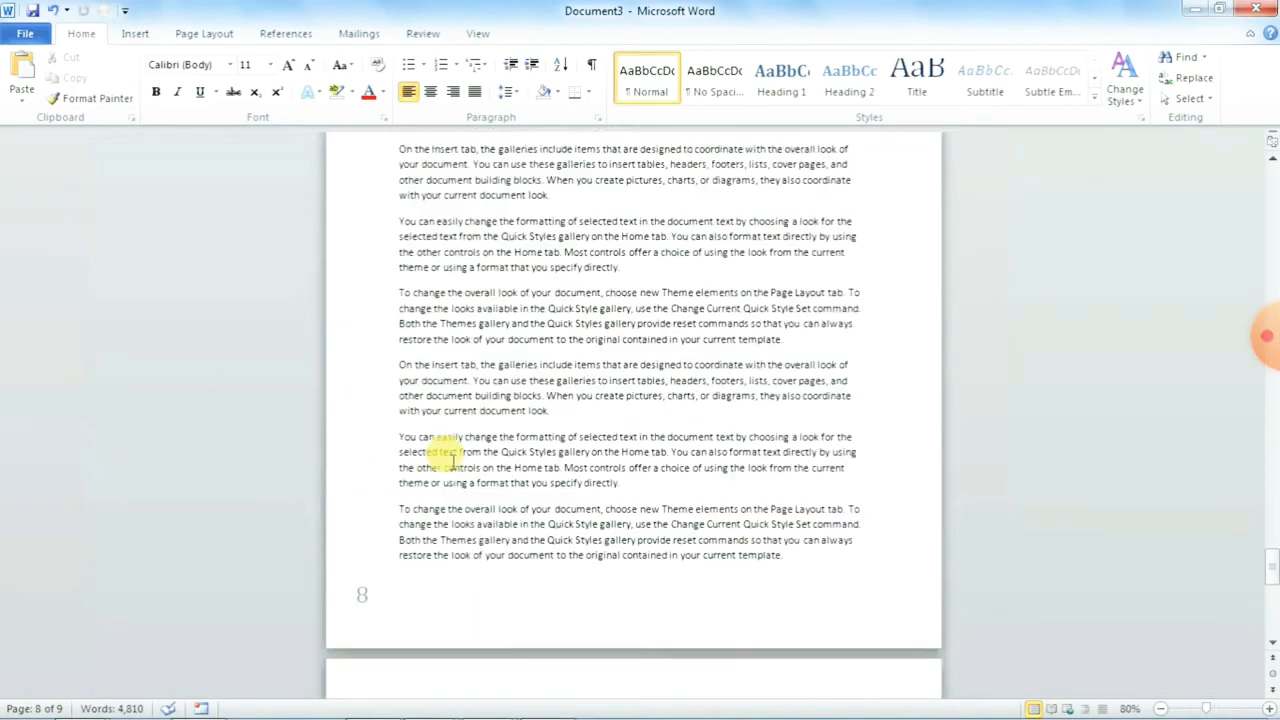
pyautogui.scroll(-3, 450, 460)
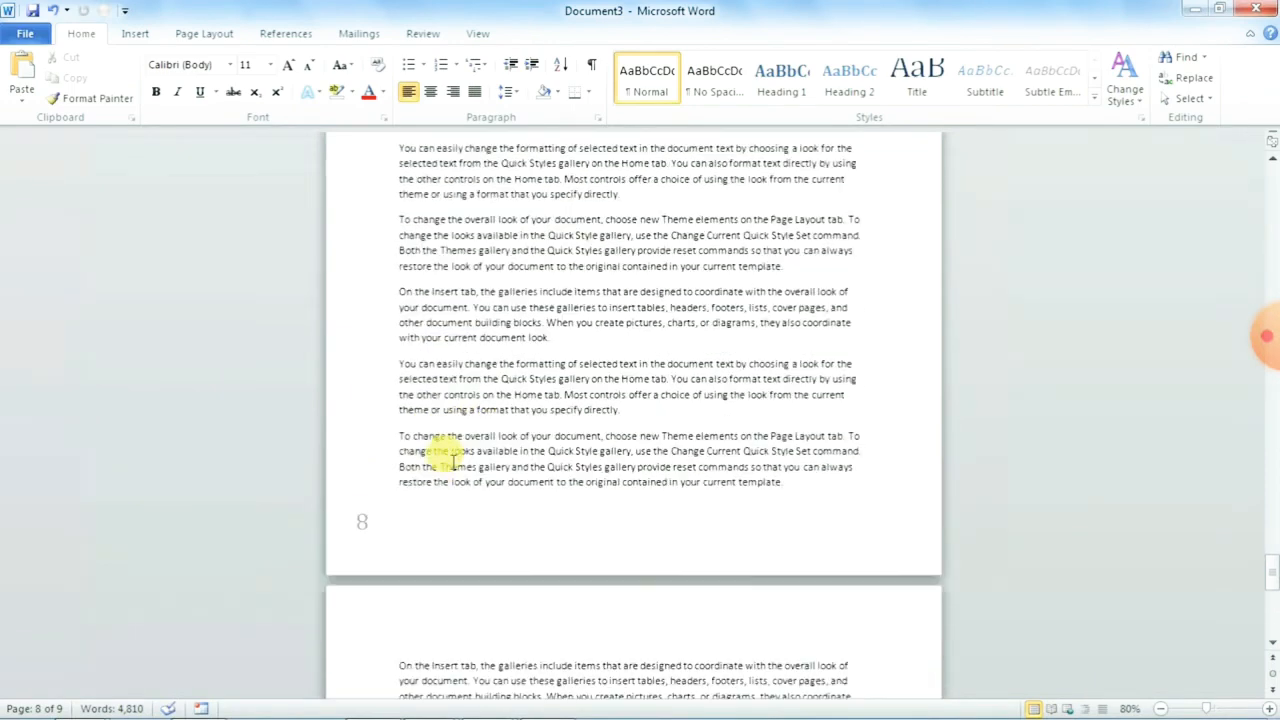
# Step: Open the footer on page 8, remove the page numbers and check the emptied header and footer areas
pyautogui.doubleClick(474, 546)
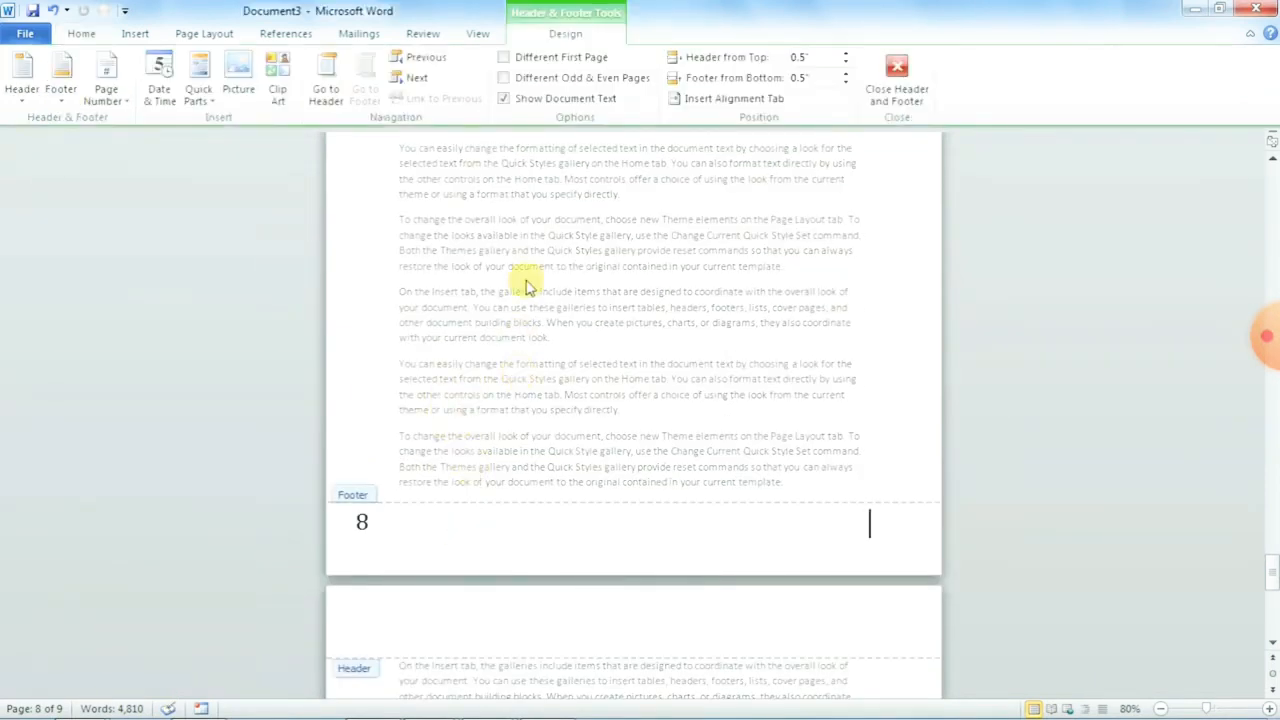
pyautogui.click(116, 110)
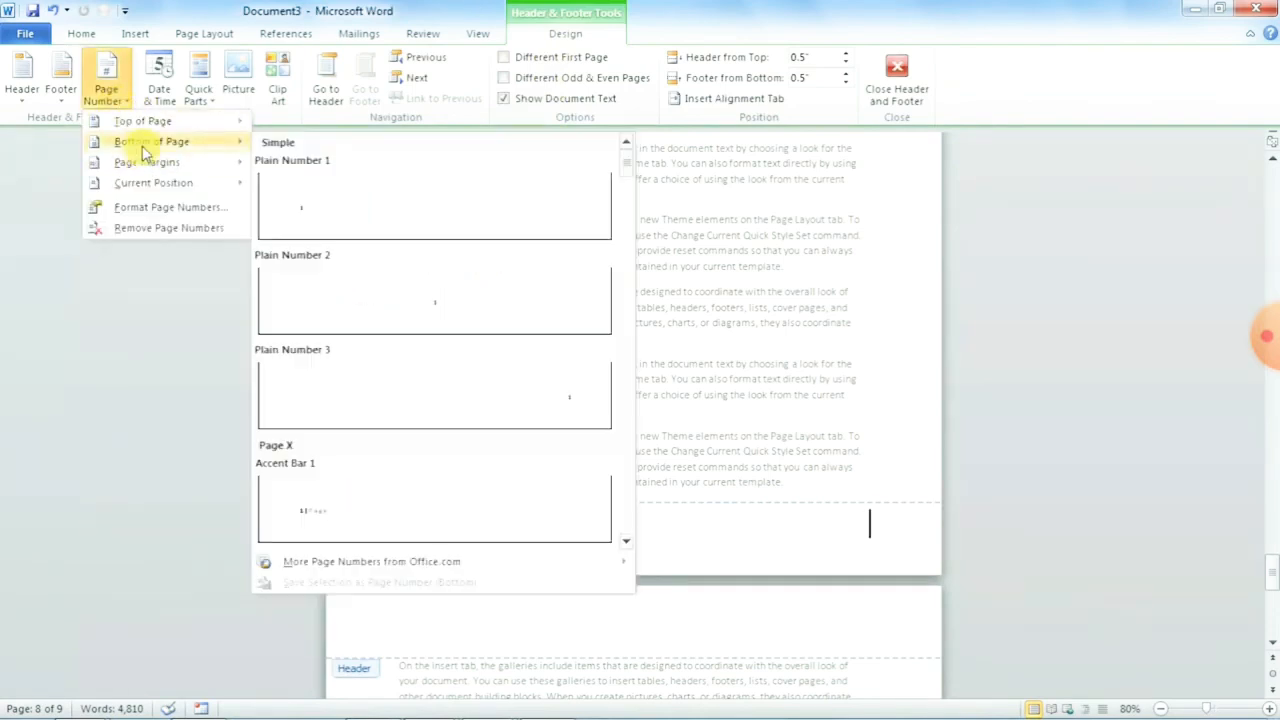
pyautogui.click(135, 228)
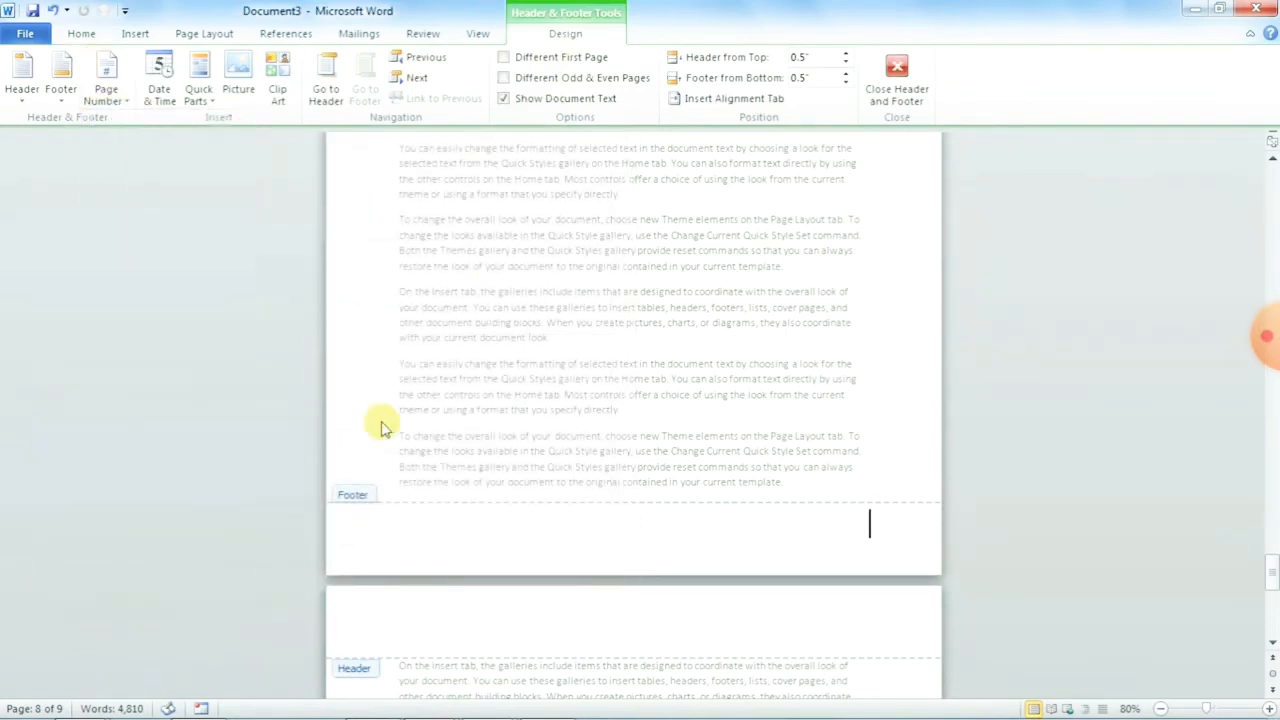
pyautogui.scroll(3, 548, 415)
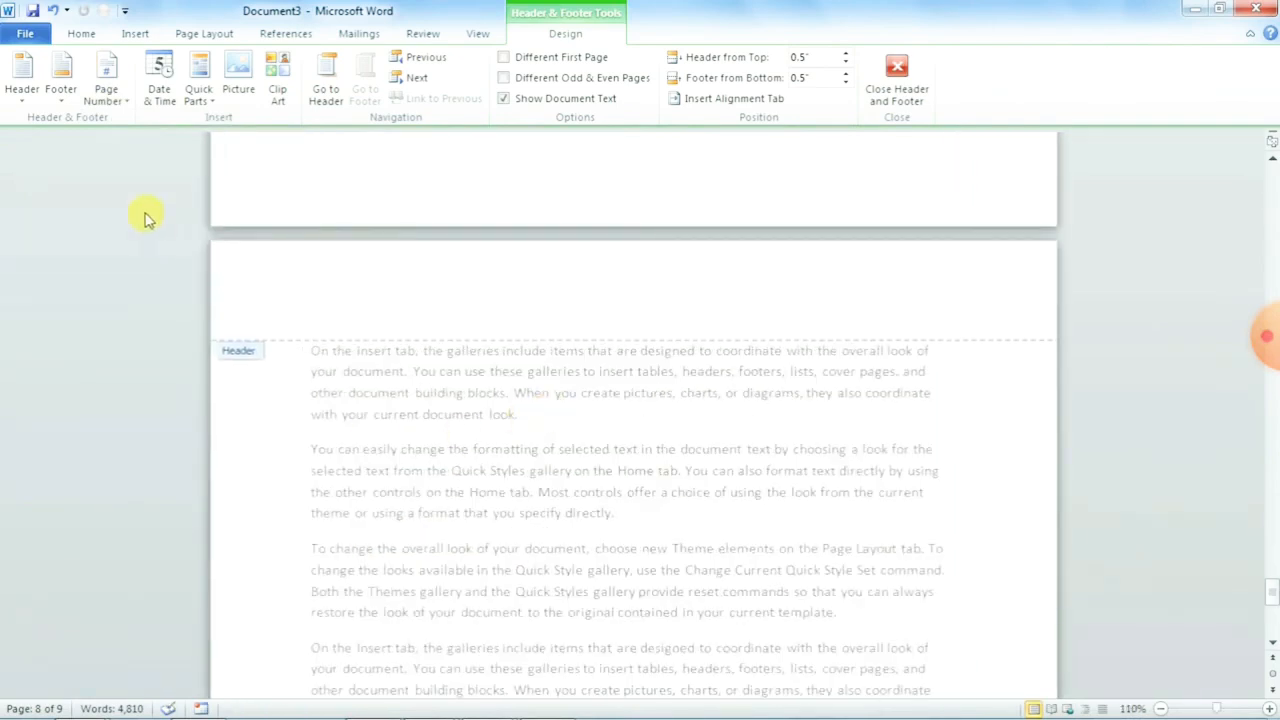
pyautogui.click(114, 104)
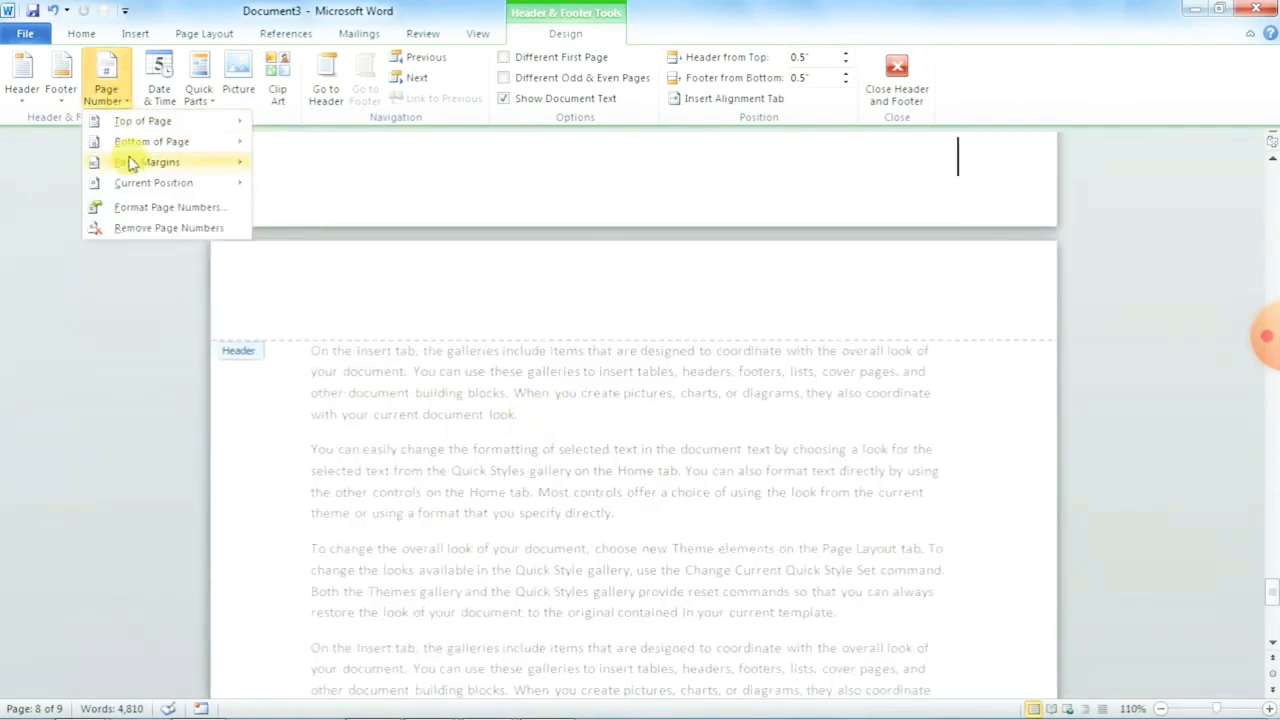
pyautogui.moveTo(133, 168)
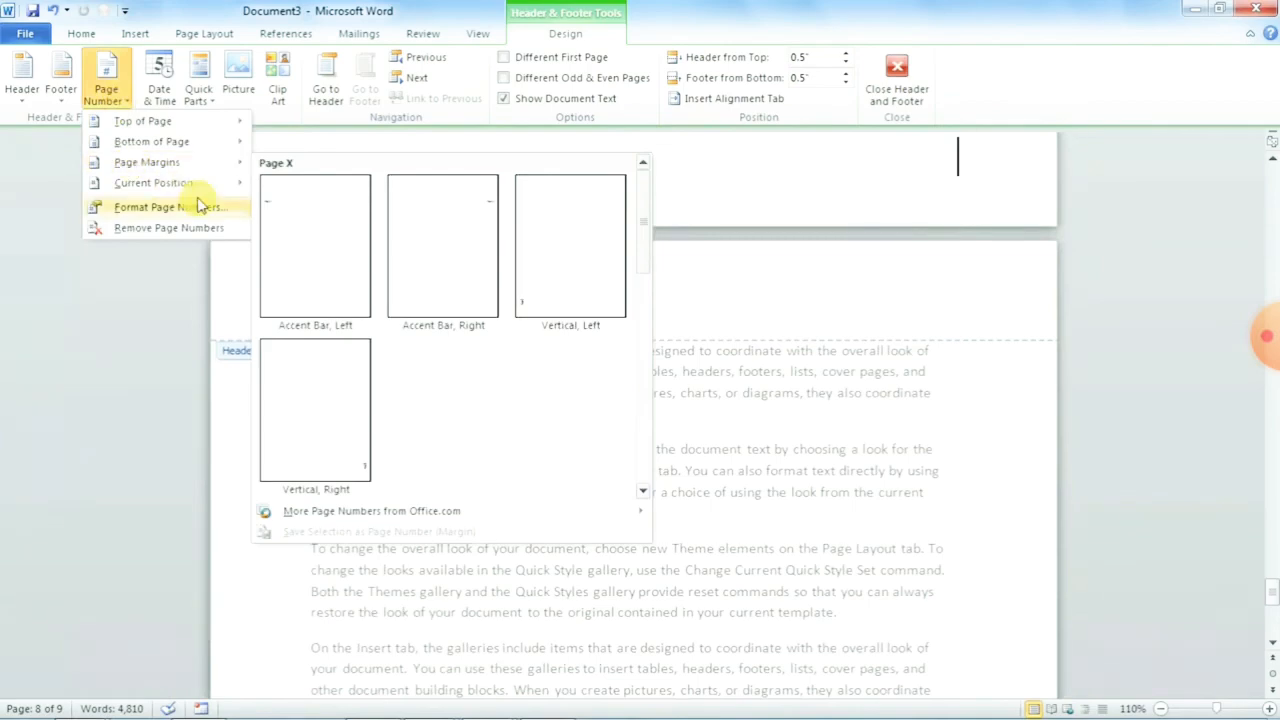
pyautogui.click(735, 445)
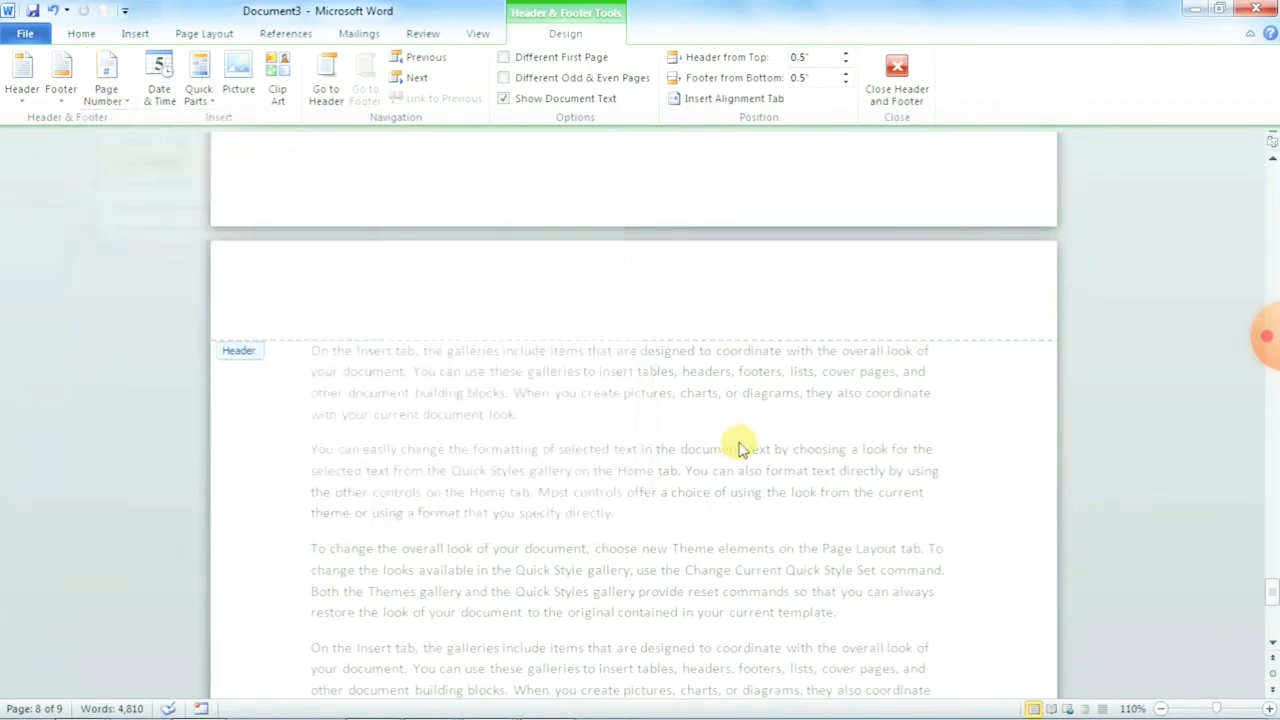
# Step: Open the header on page 9 and add page numbers in the page margins using the built-in Accent Bar, Right design
pyautogui.doubleClick(680, 465)
pyautogui.scroll(-1, 677, 457)
pyautogui.scroll(-4, 620, 430)
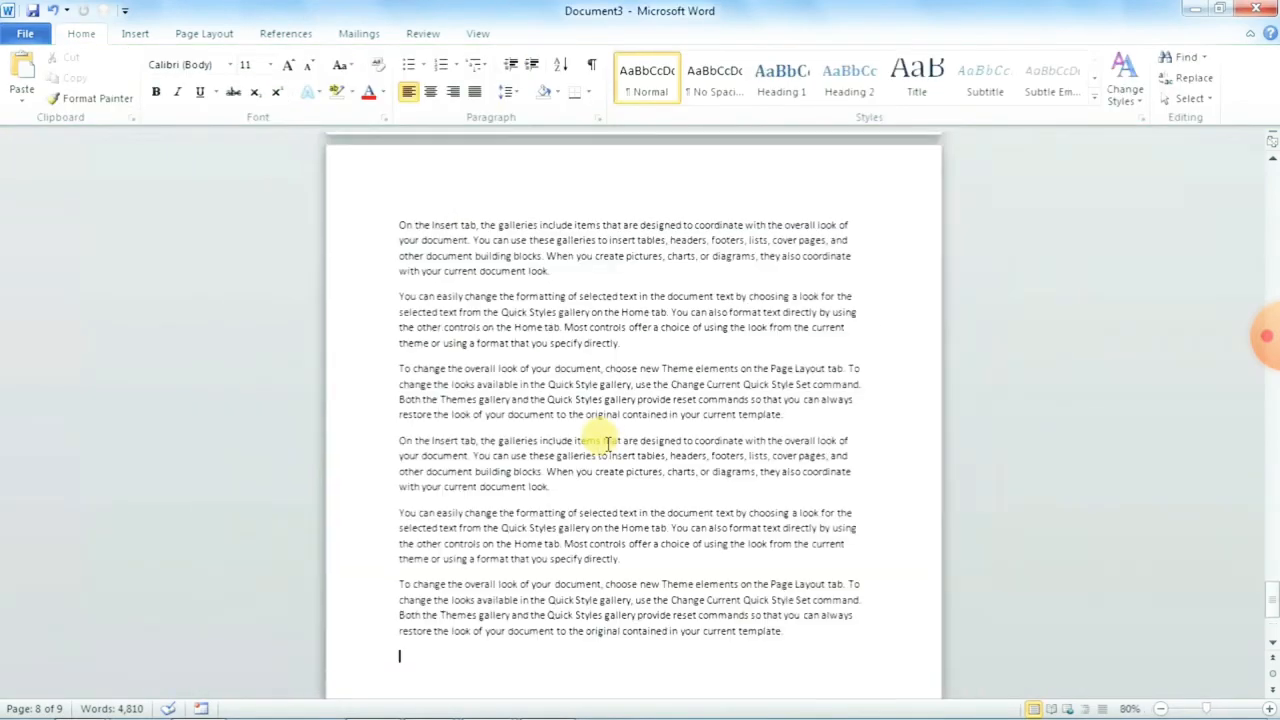
pyautogui.scroll(-1, 330, 350)
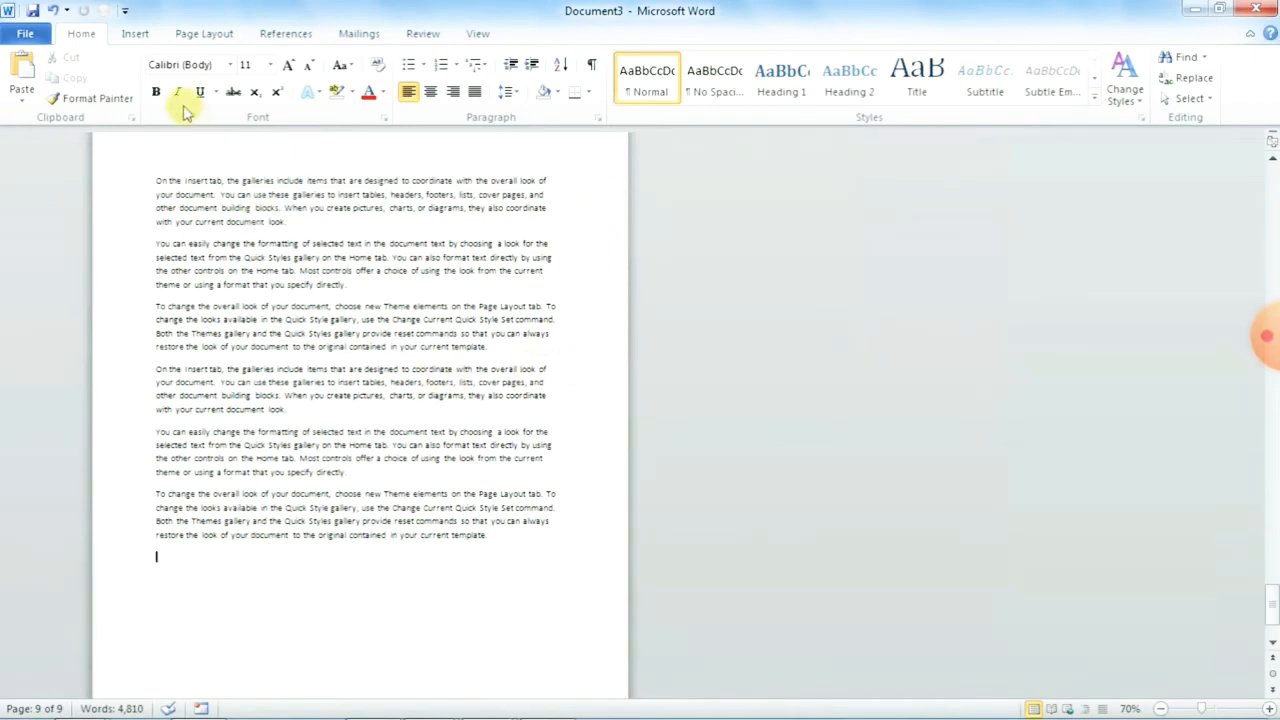
pyautogui.doubleClick(311, 151)
pyautogui.click(106, 90)
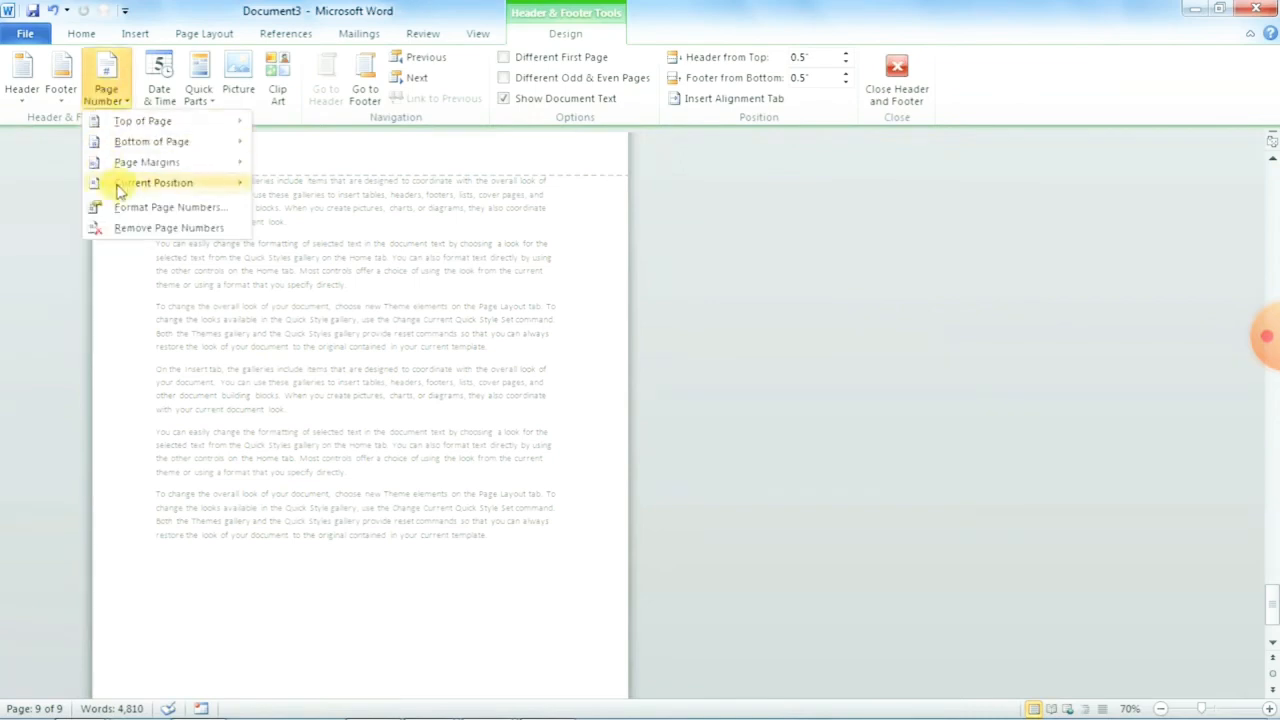
pyautogui.moveTo(160, 168)
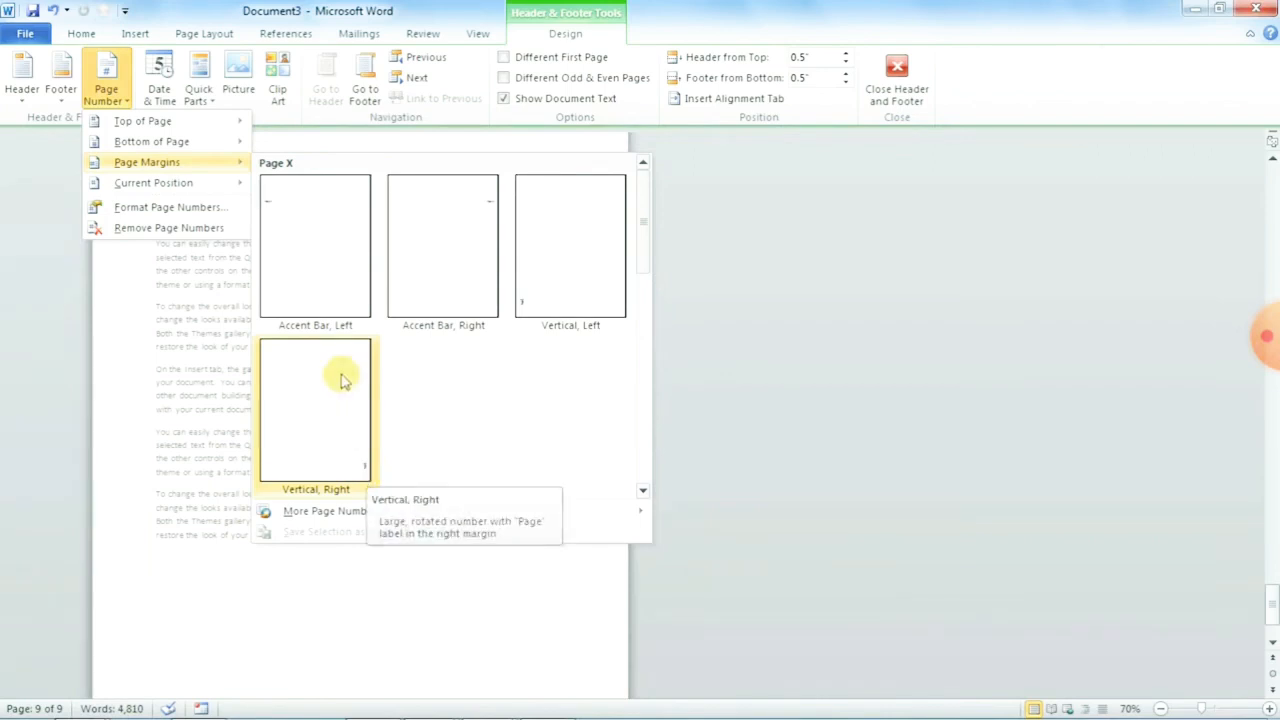
pyautogui.click(462, 230)
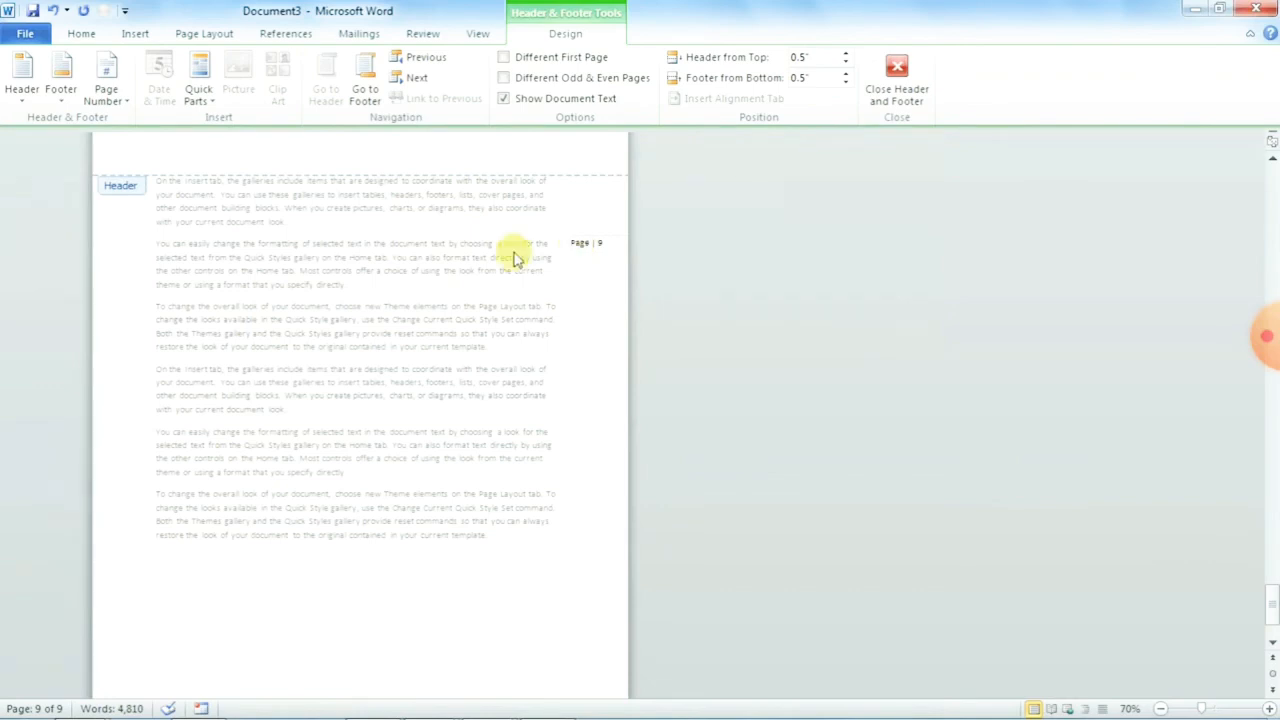
# Step: Close header editing and check the page numbers in the margins from page 9 back to page 7
pyautogui.click(106, 85)
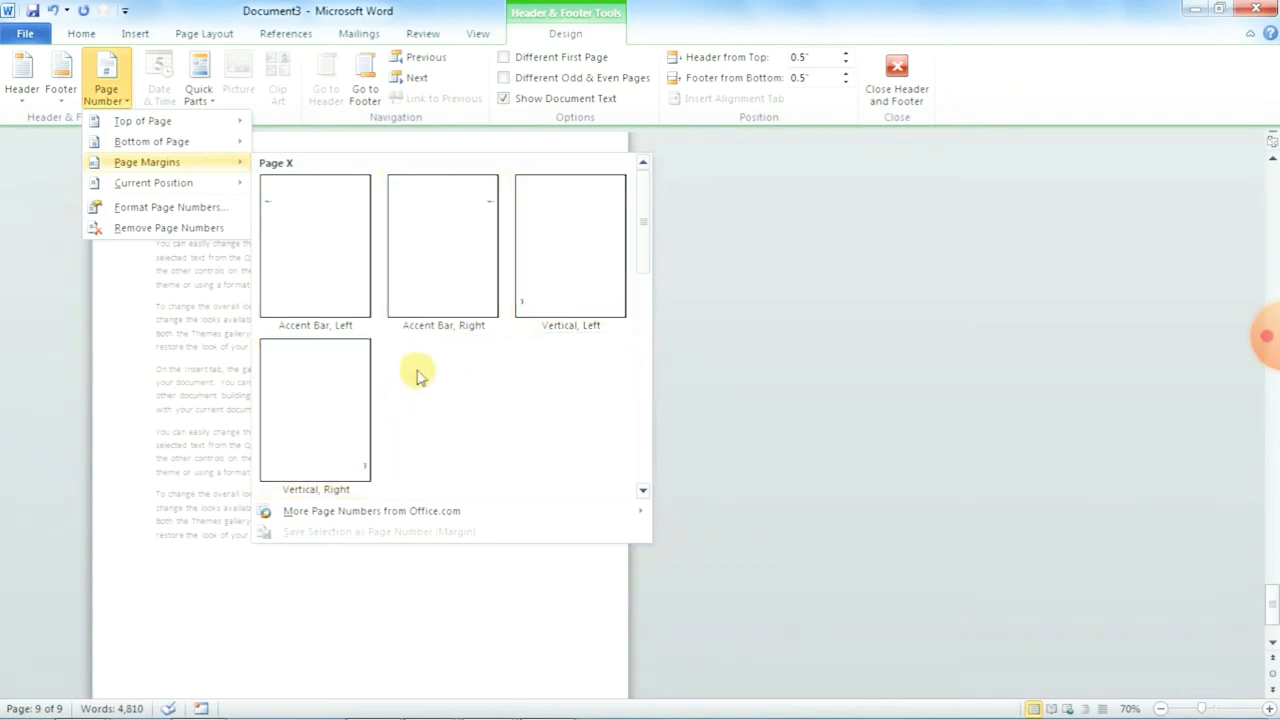
pyautogui.click(189, 292)
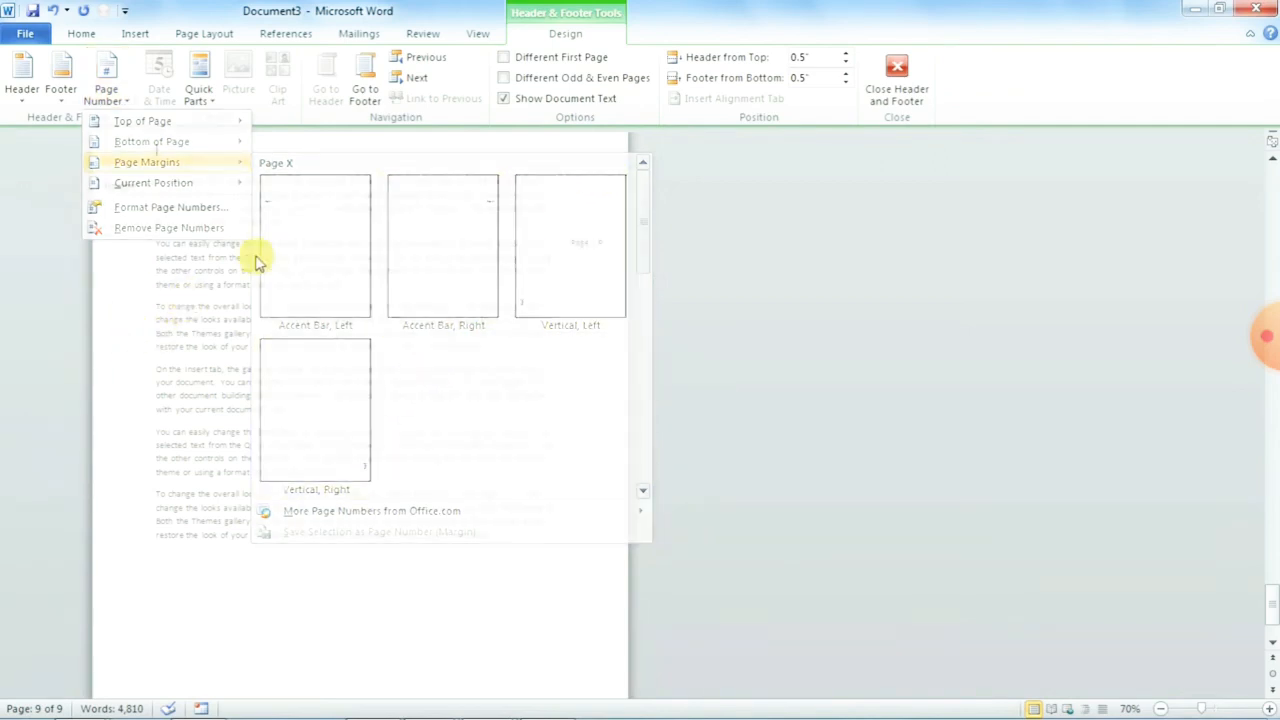
pyautogui.click(896, 80)
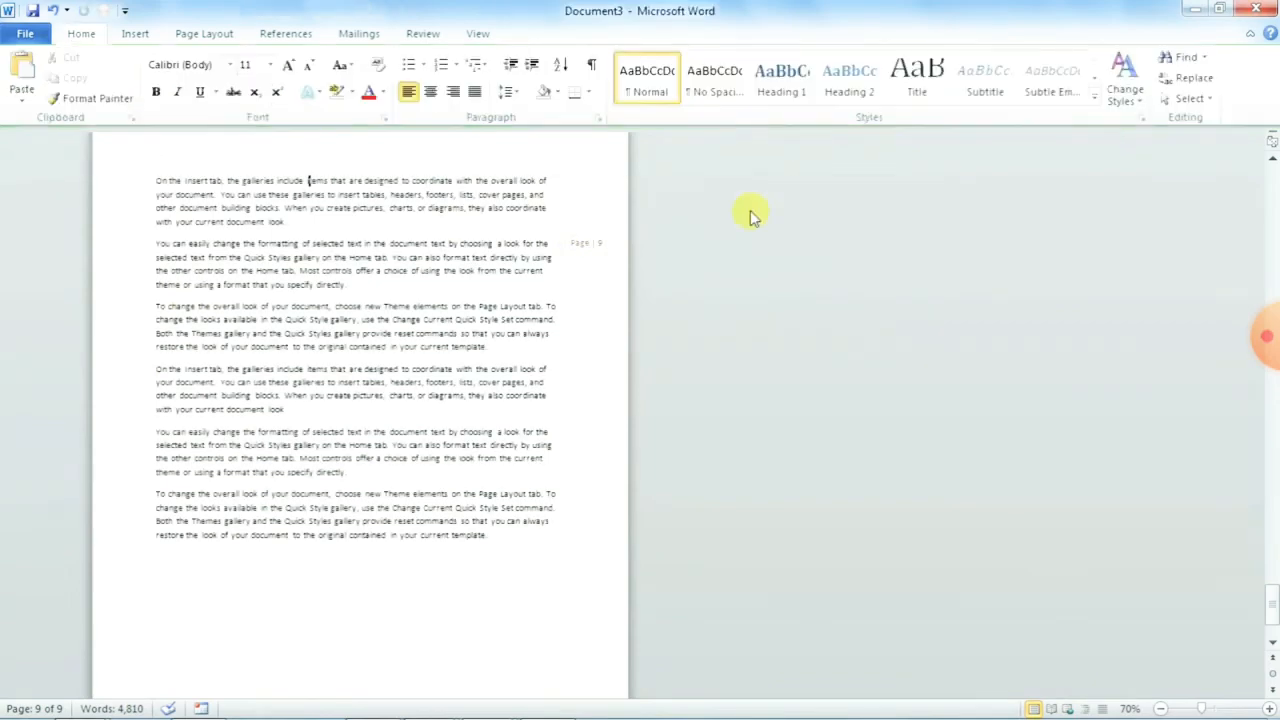
pyautogui.keyDown('ctrl'); pyautogui.scroll(3, 619, 428); pyautogui.keyUp('ctrl')
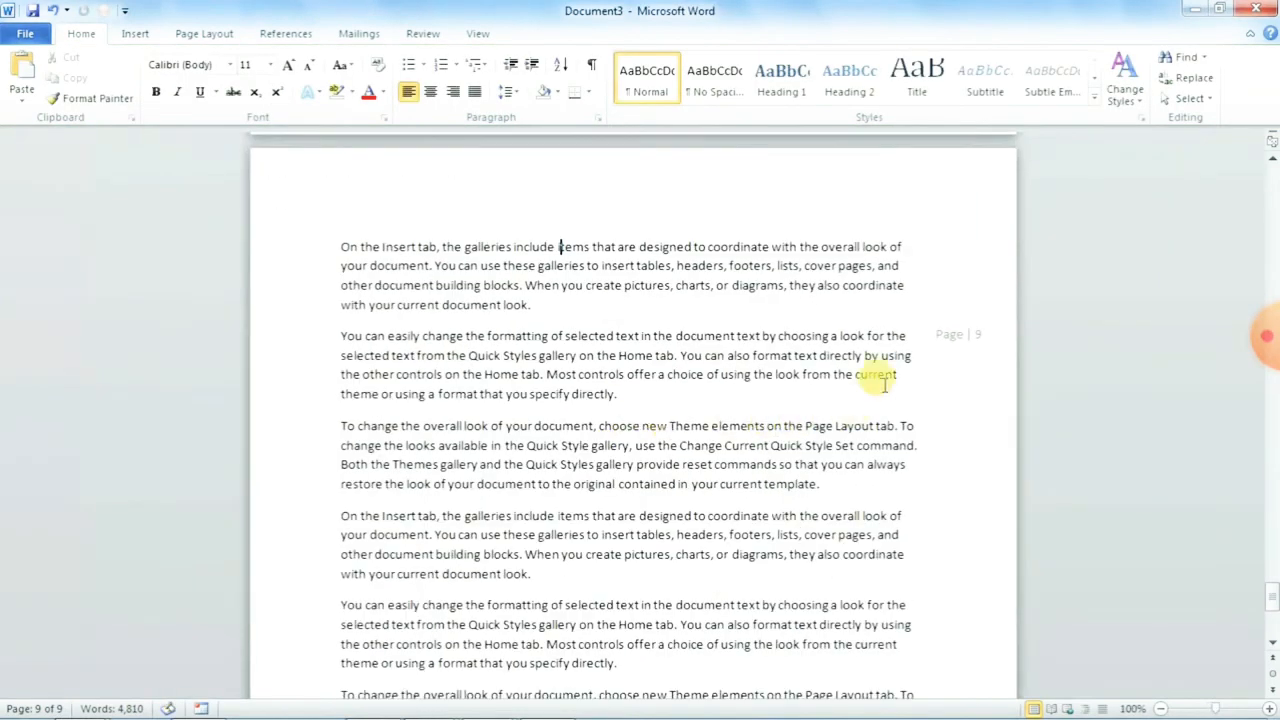
pyautogui.scroll(15, 952, 336)
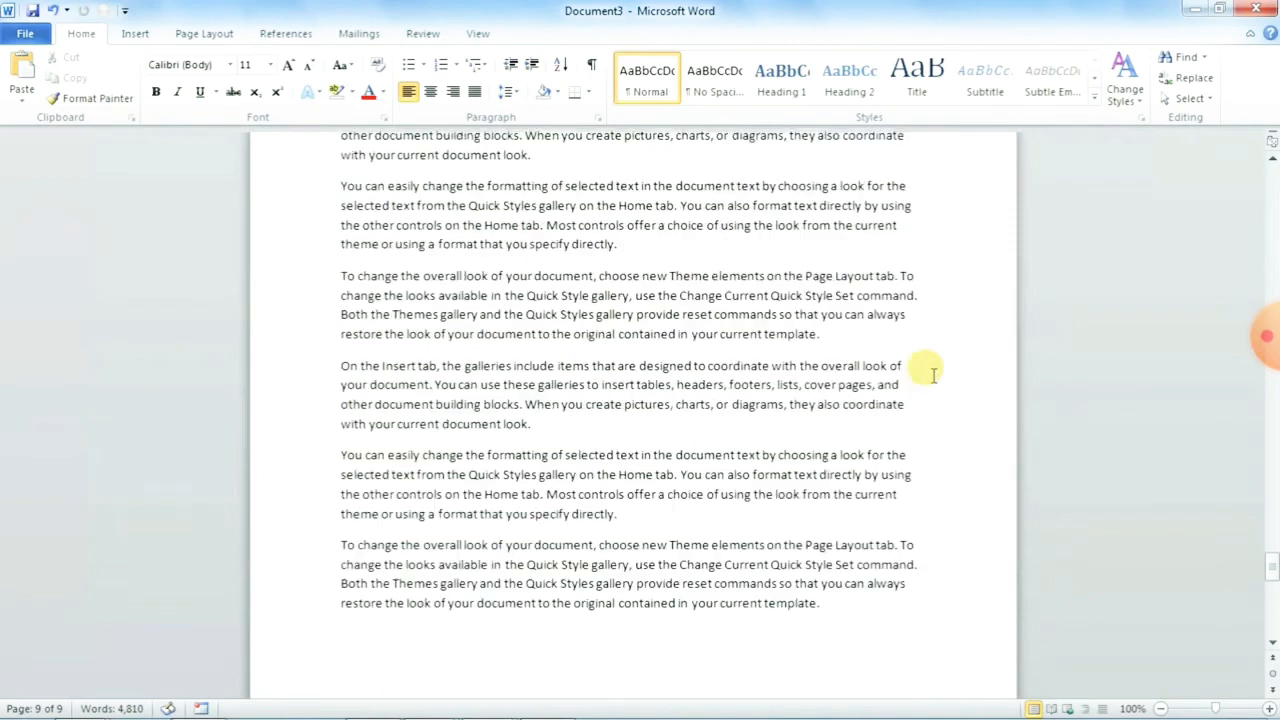
pyautogui.scroll(18, 923, 371)
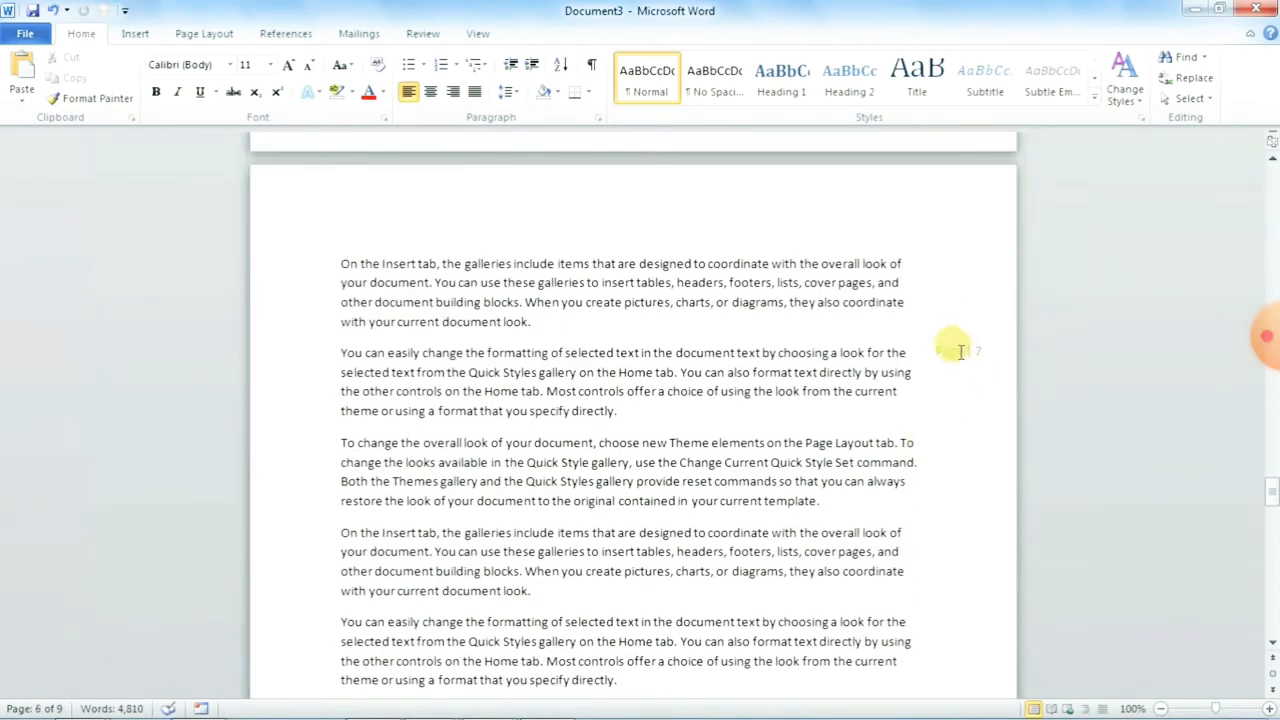
# Step: Open the header on page 7 and remove the margin page numbers from the document
pyautogui.doubleClick(474, 198)
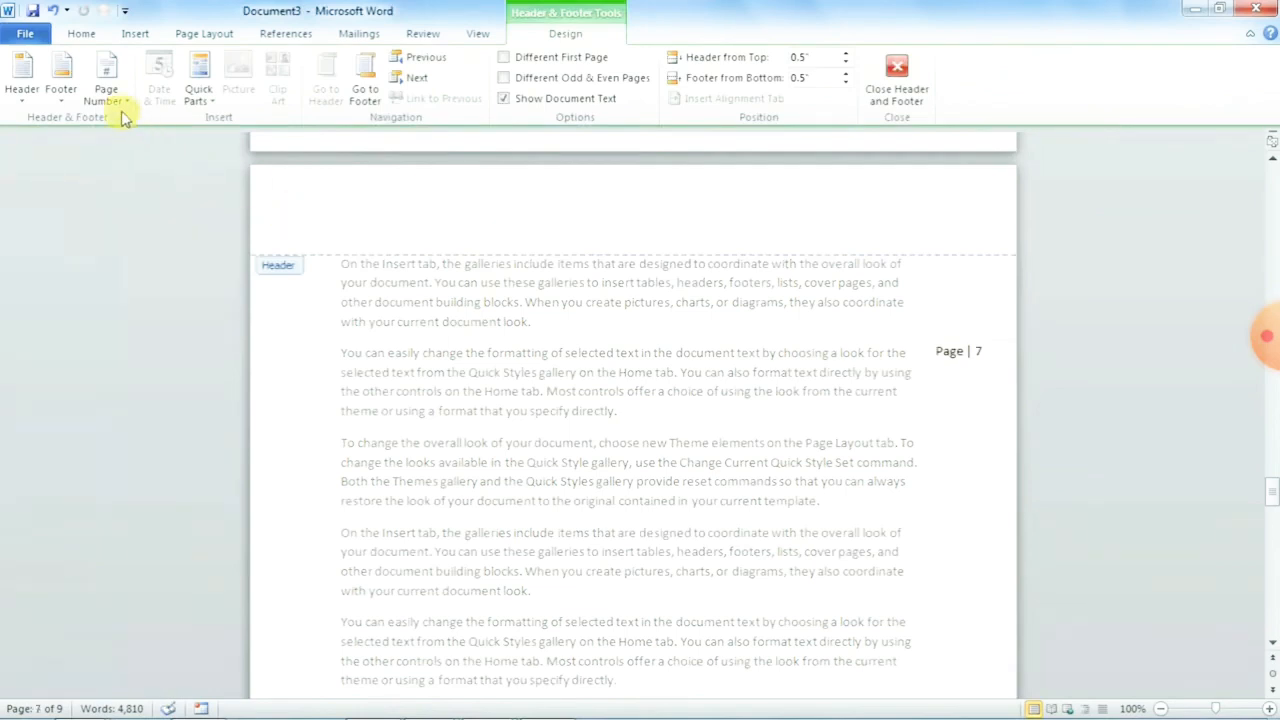
pyautogui.click(106, 88)
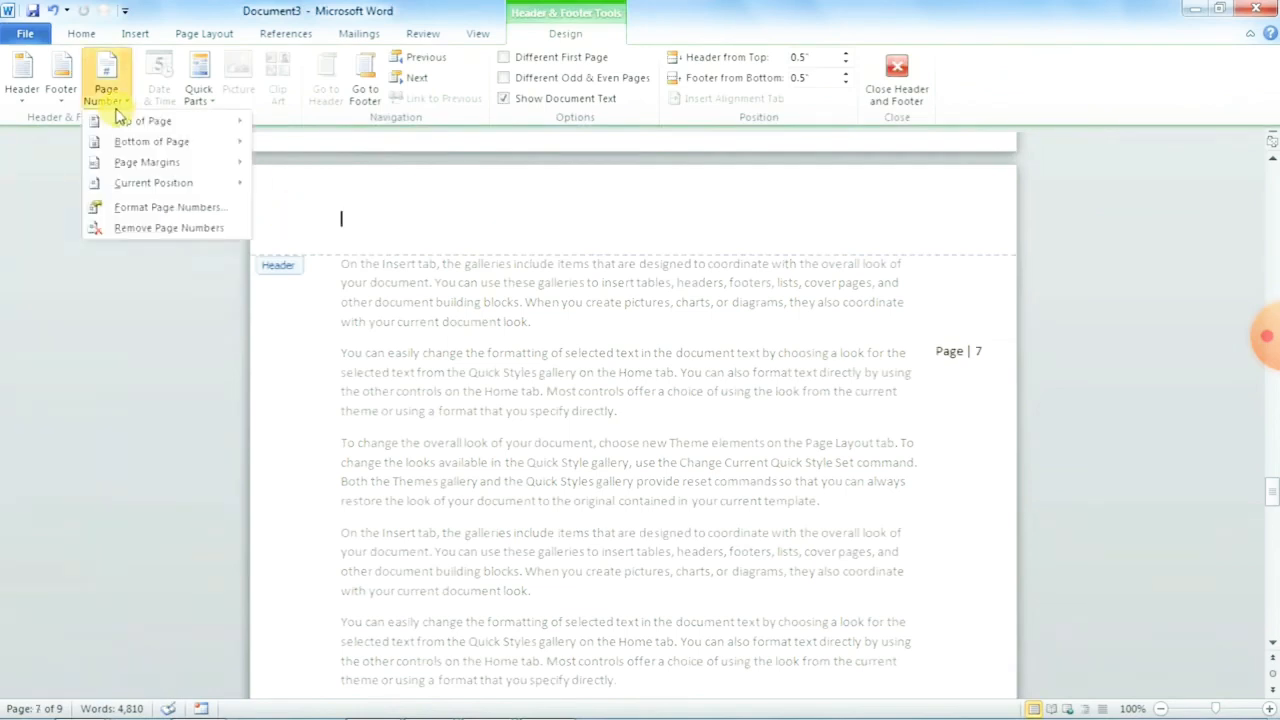
pyautogui.click(145, 228)
pyautogui.click(112, 98)
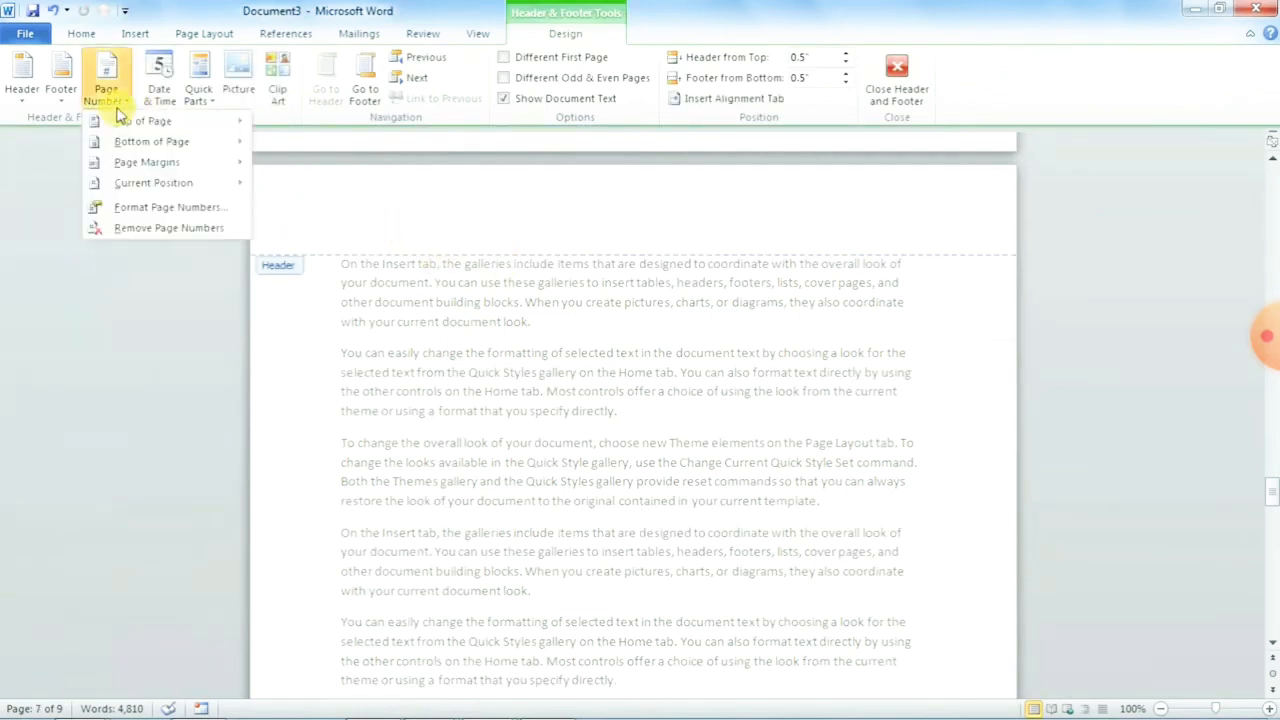
pyautogui.moveTo(150, 190)
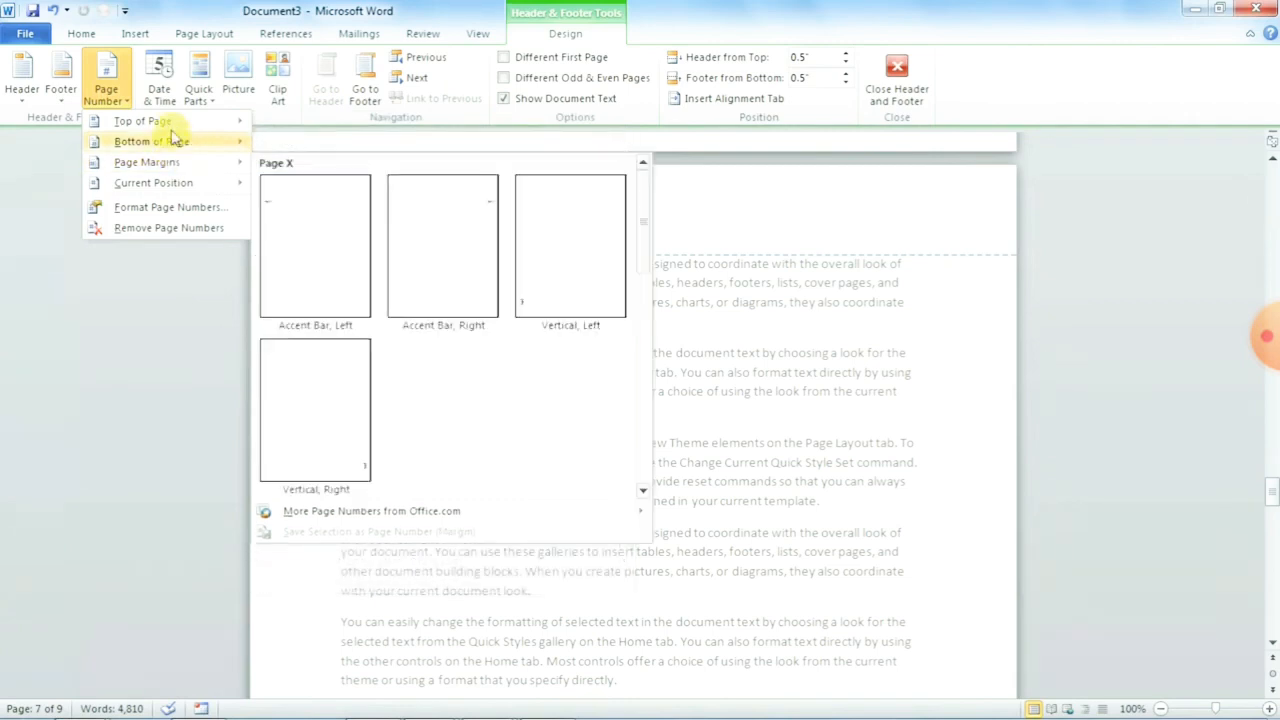
pyautogui.moveTo(168, 125)
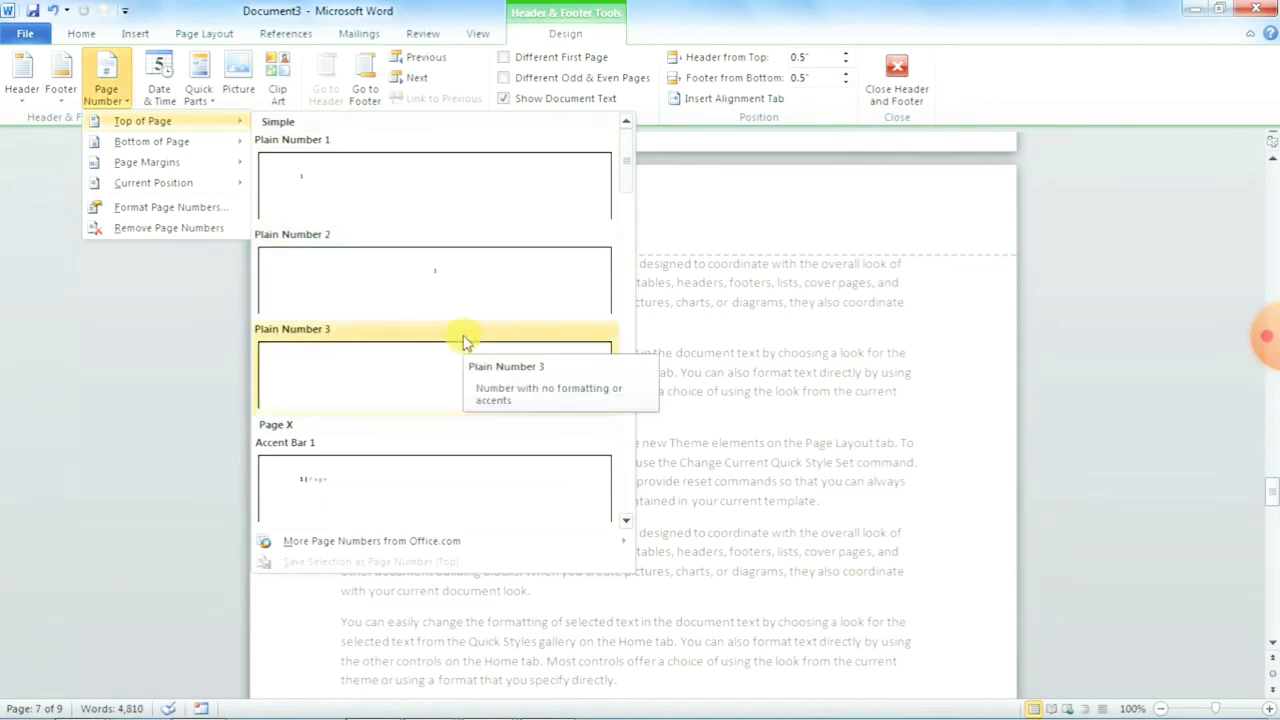
pyautogui.click(666, 214)
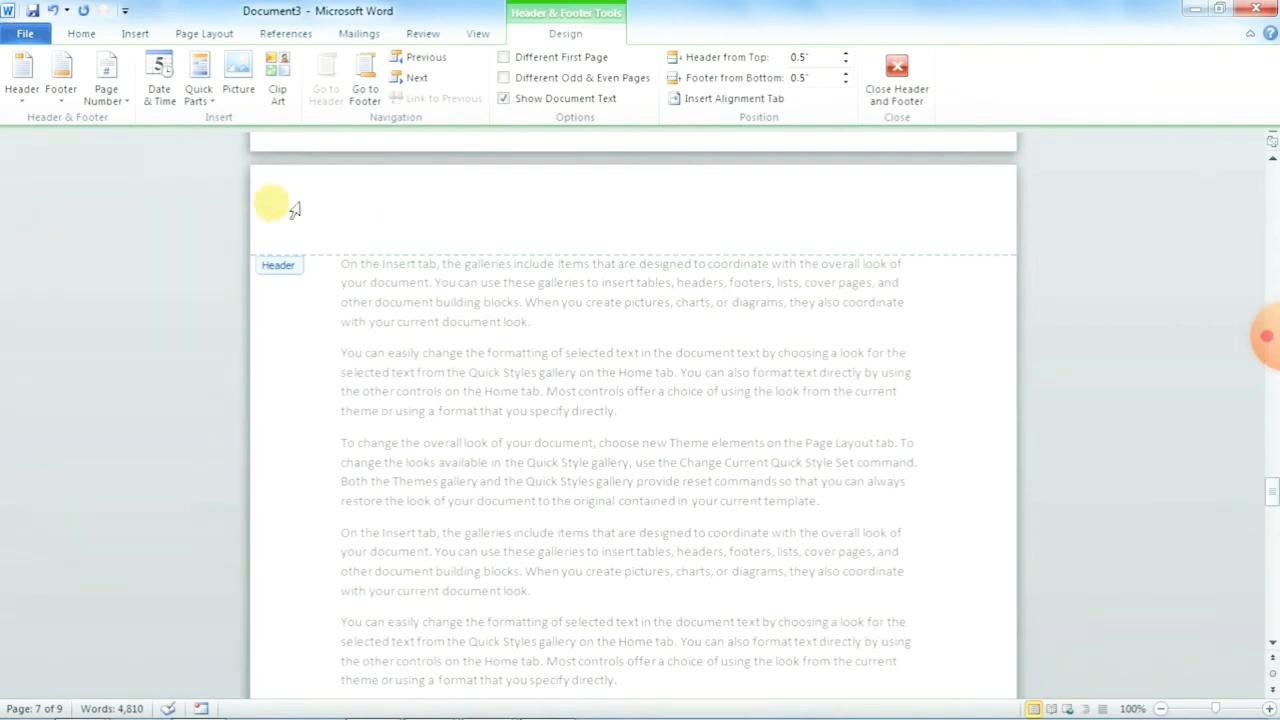
# Step: Insert a Large 1 page number at the current position in page 7's header, followed by a tab and the text "dfgidfhrtuty"
pyautogui.click(110, 92)
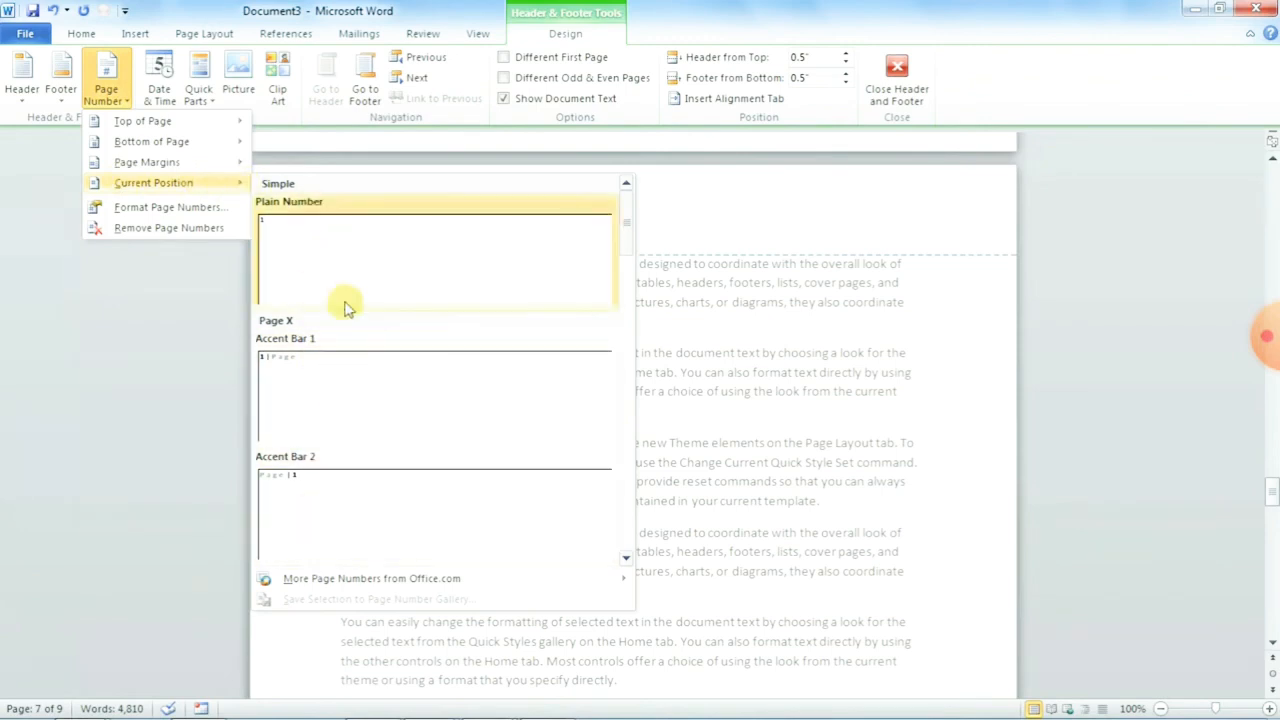
pyautogui.moveTo(628, 245); pyautogui.dragTo(591, 334)
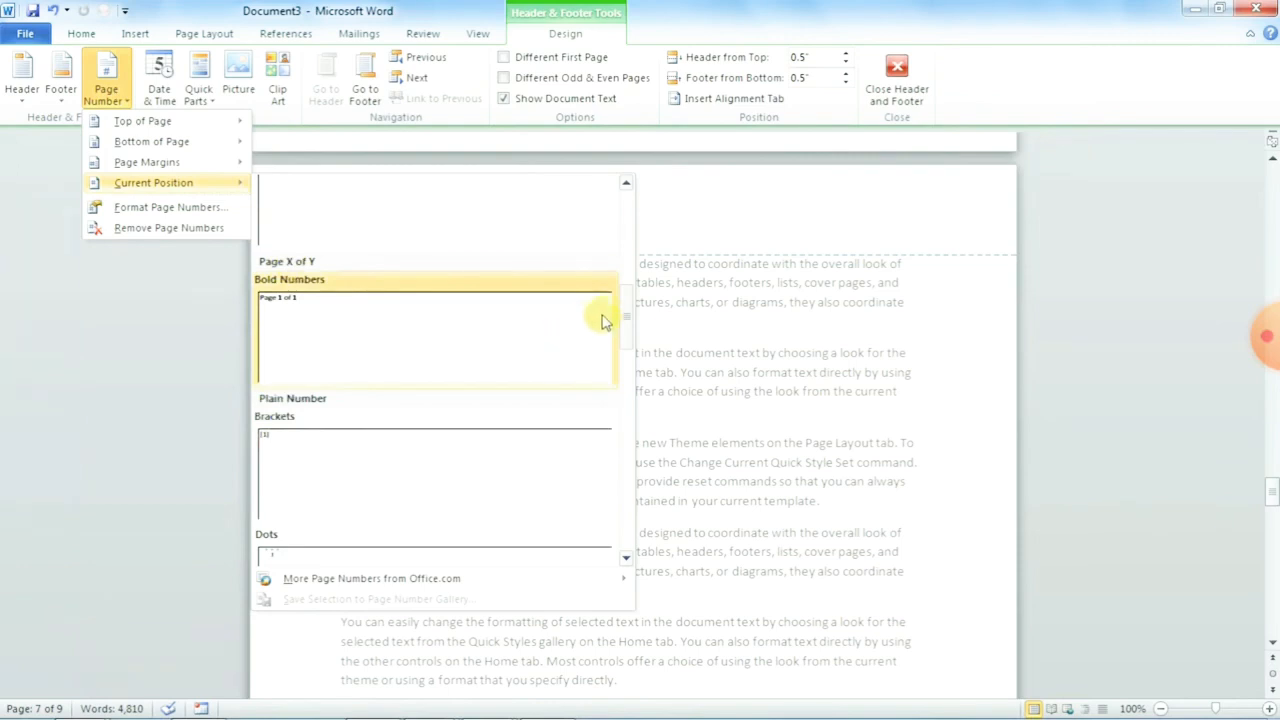
pyautogui.moveTo(623, 334); pyautogui.dragTo(622, 402)
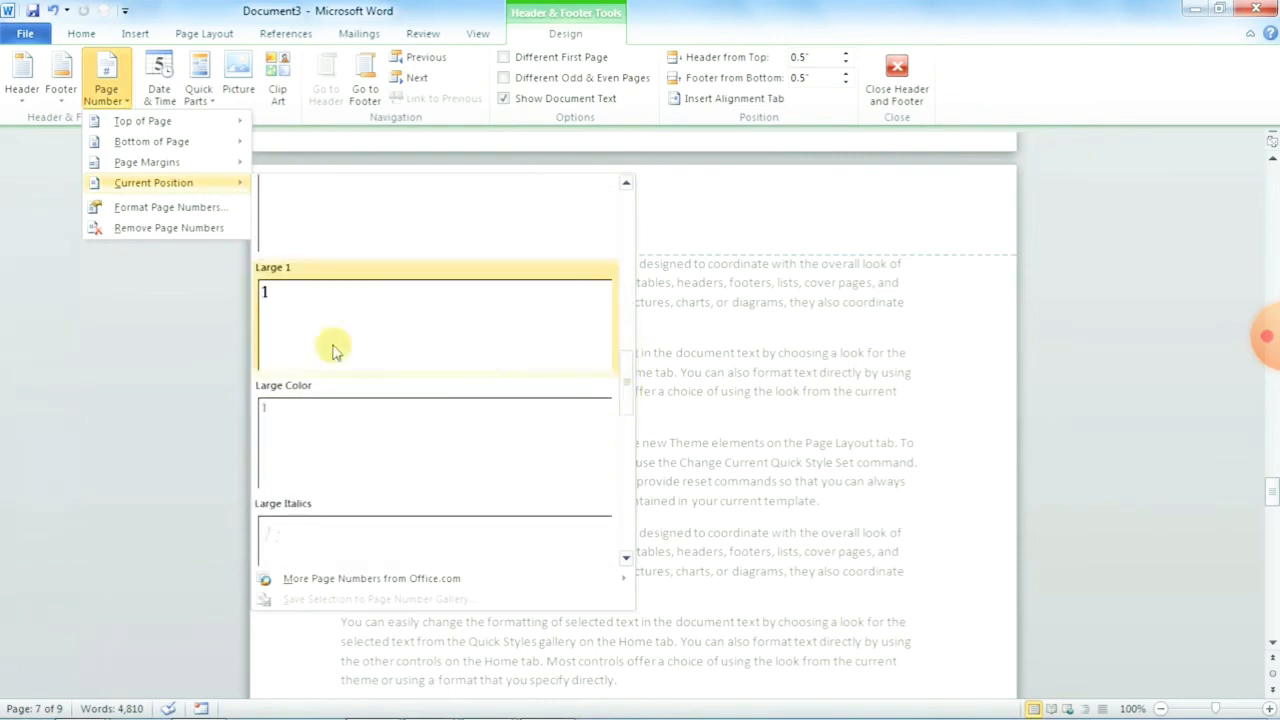
pyautogui.click(280, 310)
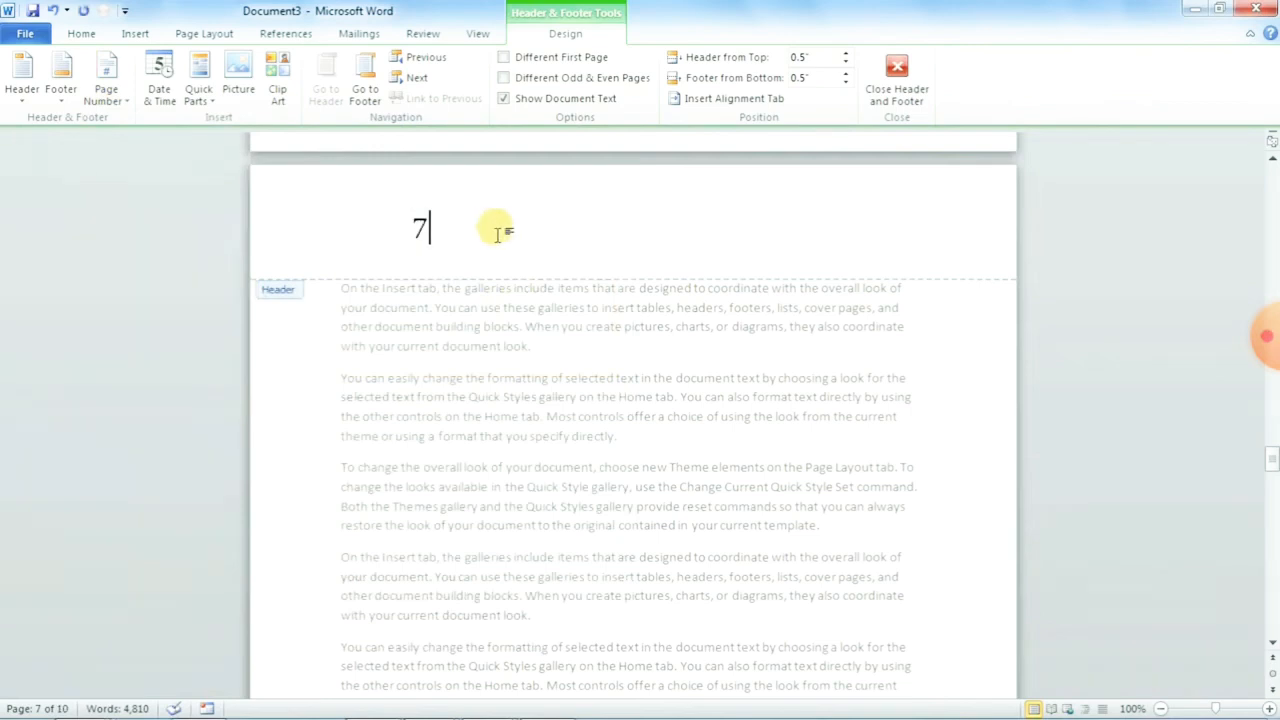
pyautogui.press('Tab')
pyautogui.write('dfgidfhrtu')
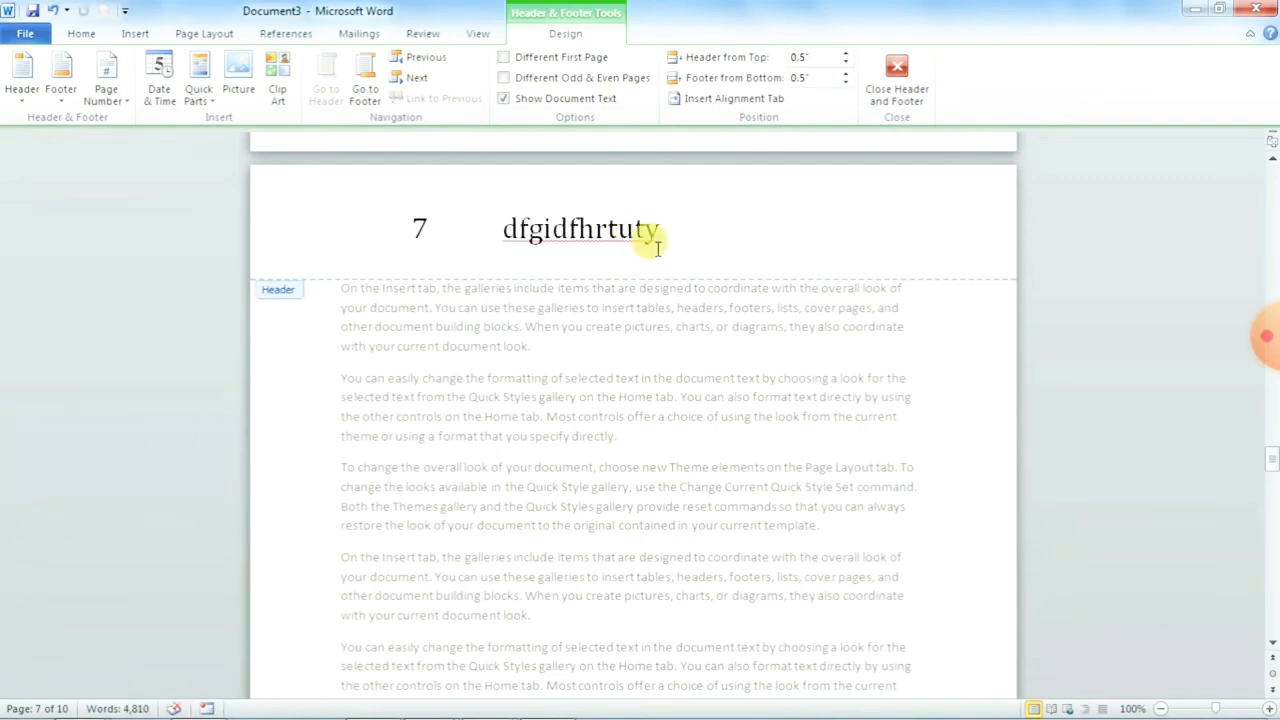
# Step: Close header editing and check the page number and header text on pages 7 to 9
pyautogui.click(896, 78)
pyautogui.scroll(-10, 608, 400)
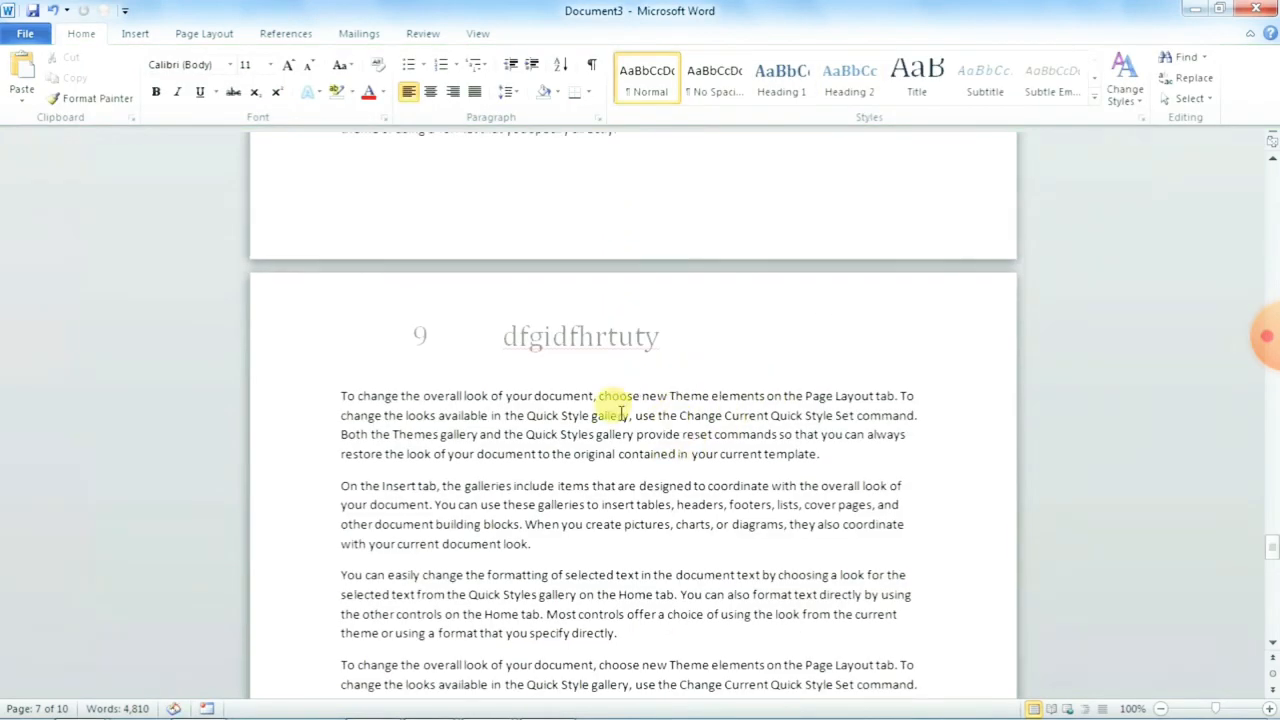
pyautogui.scroll(15, 500, 500)
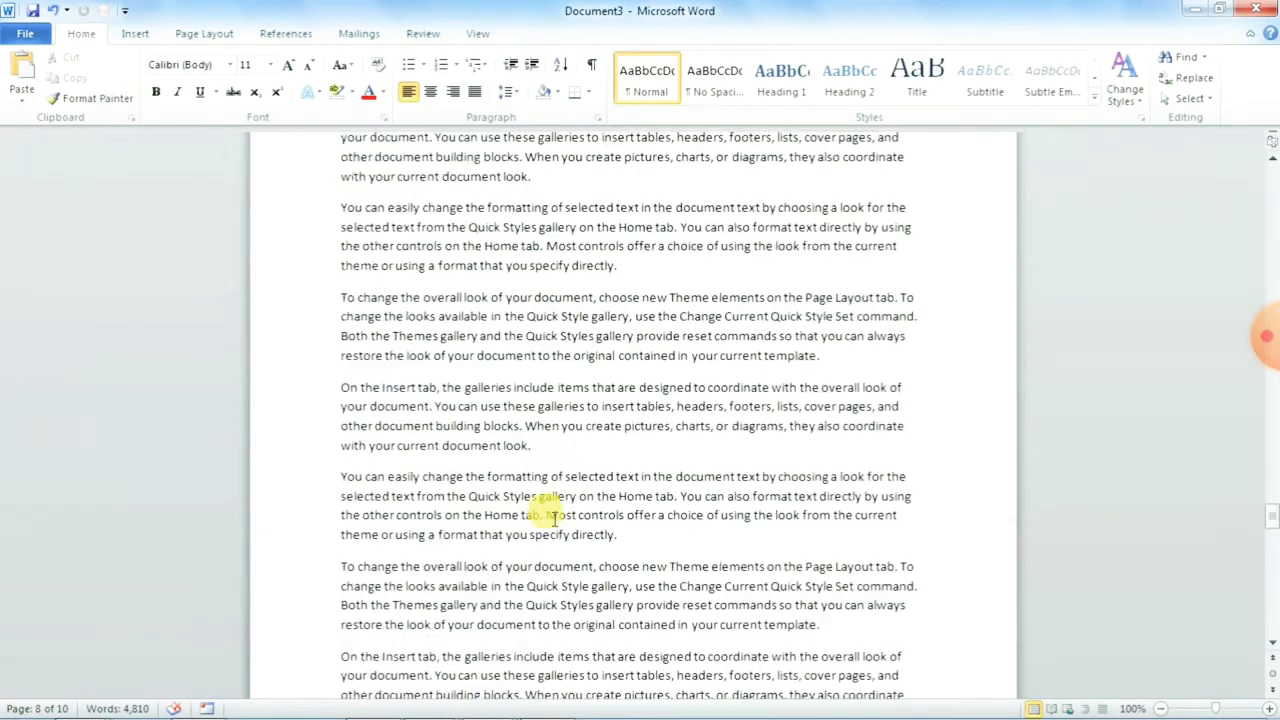
pyautogui.scroll(-4, 440, 360)
pyautogui.scroll(8, 452, 392)
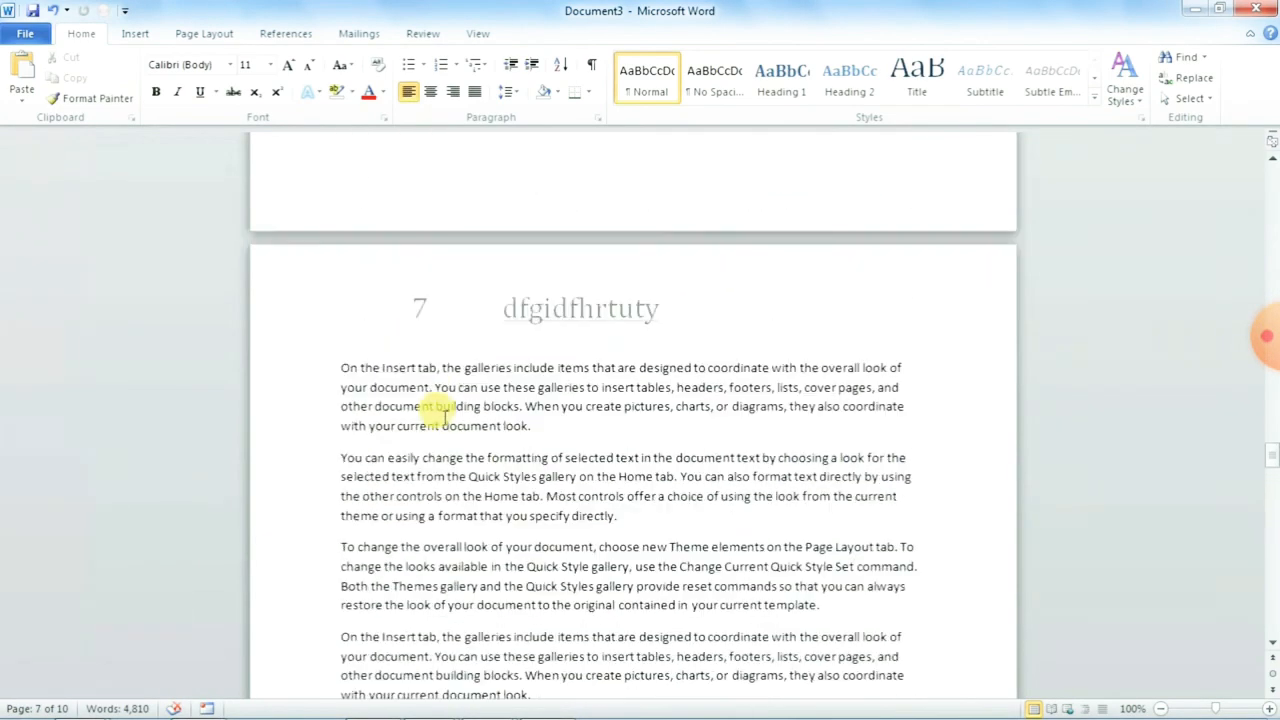
# Step: Reopen the header on page 7 and remove the page numbers while keeping the header text
pyautogui.doubleClick(465, 320)
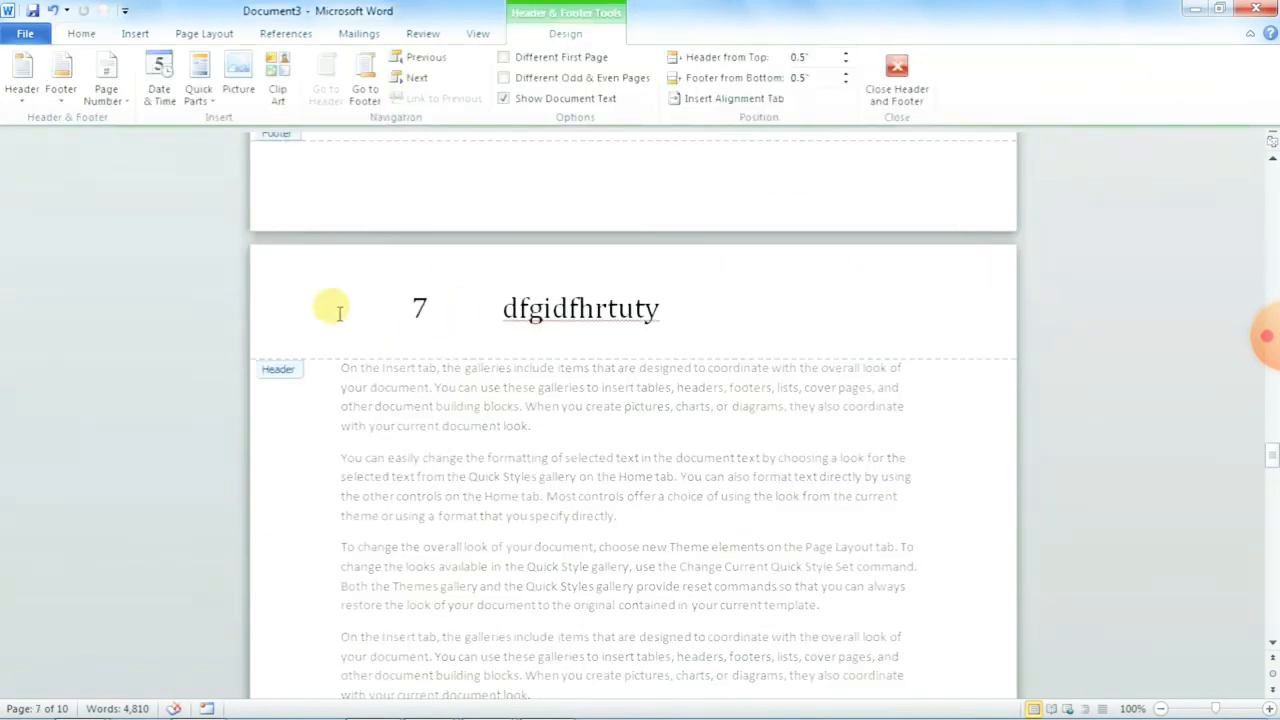
pyautogui.click(115, 107)
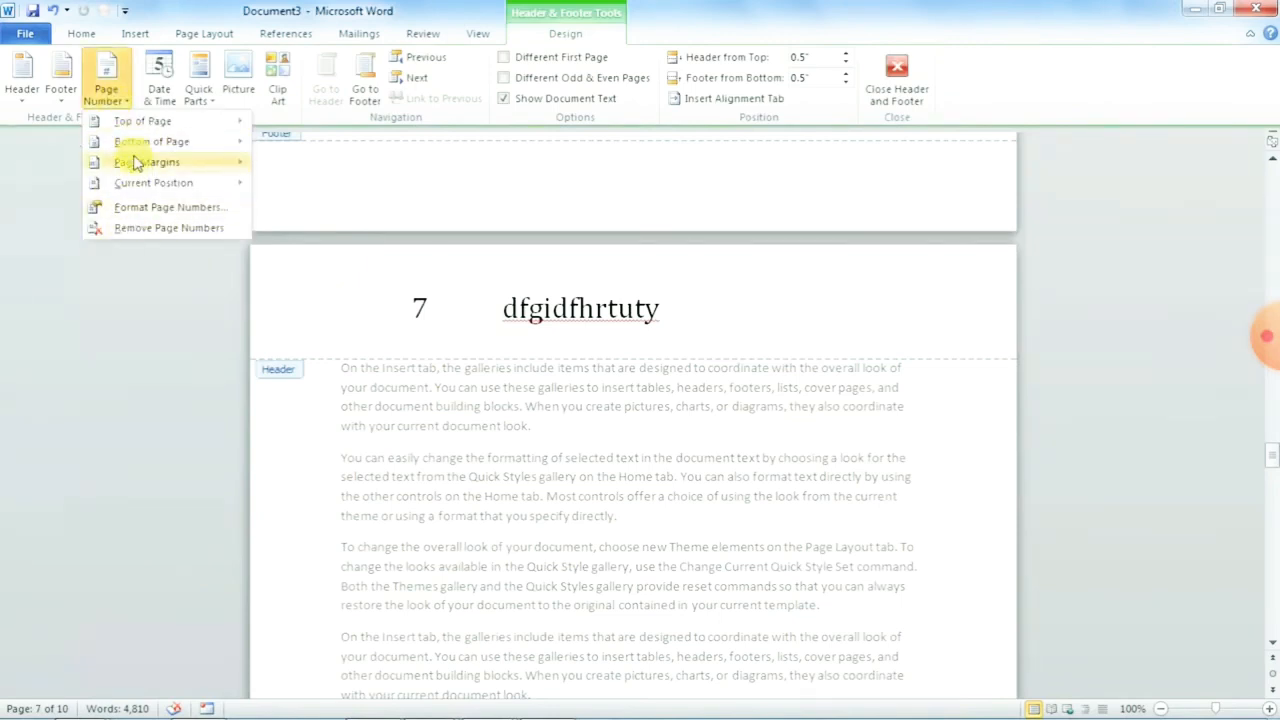
pyautogui.moveTo(135, 162)
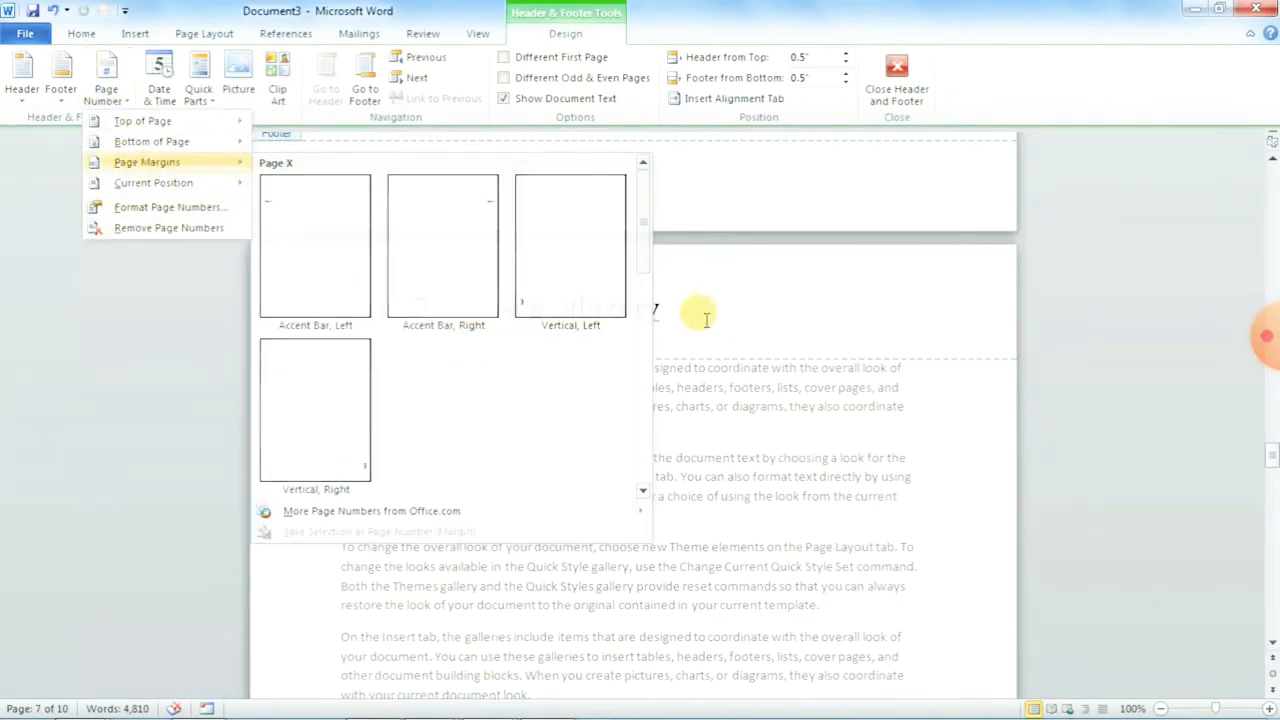
pyautogui.click(675, 310)
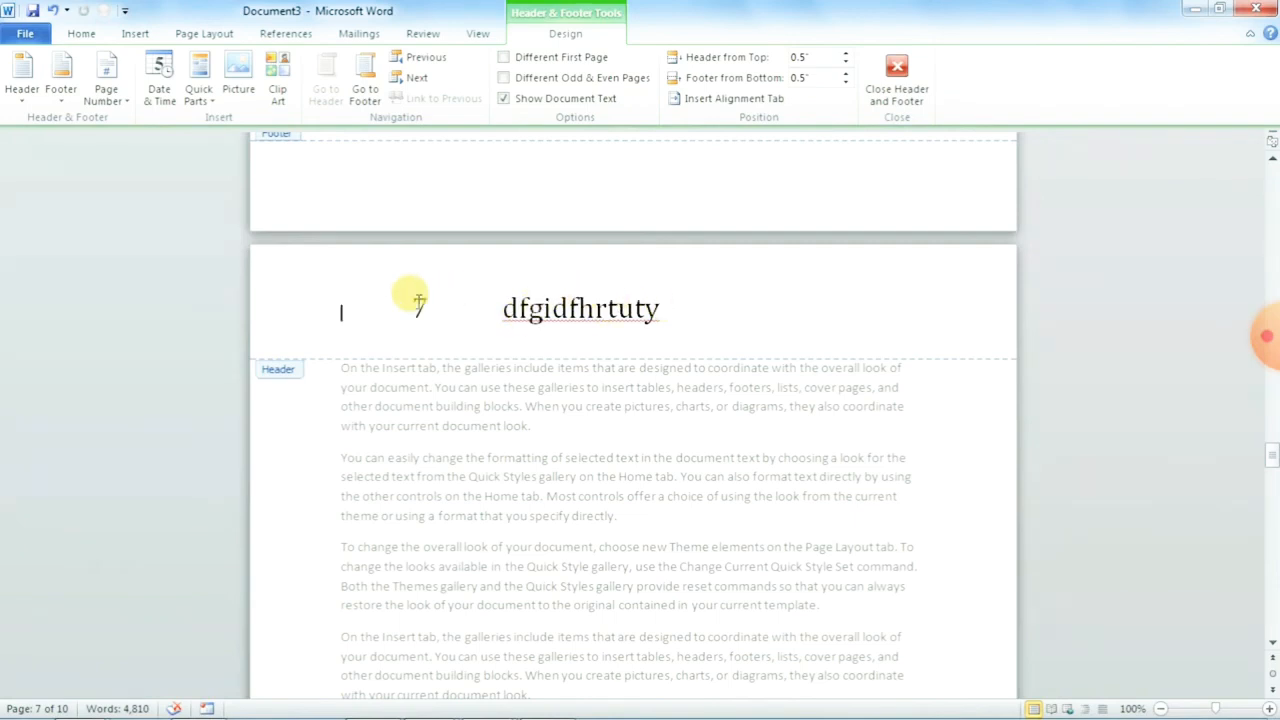
pyautogui.click(110, 98)
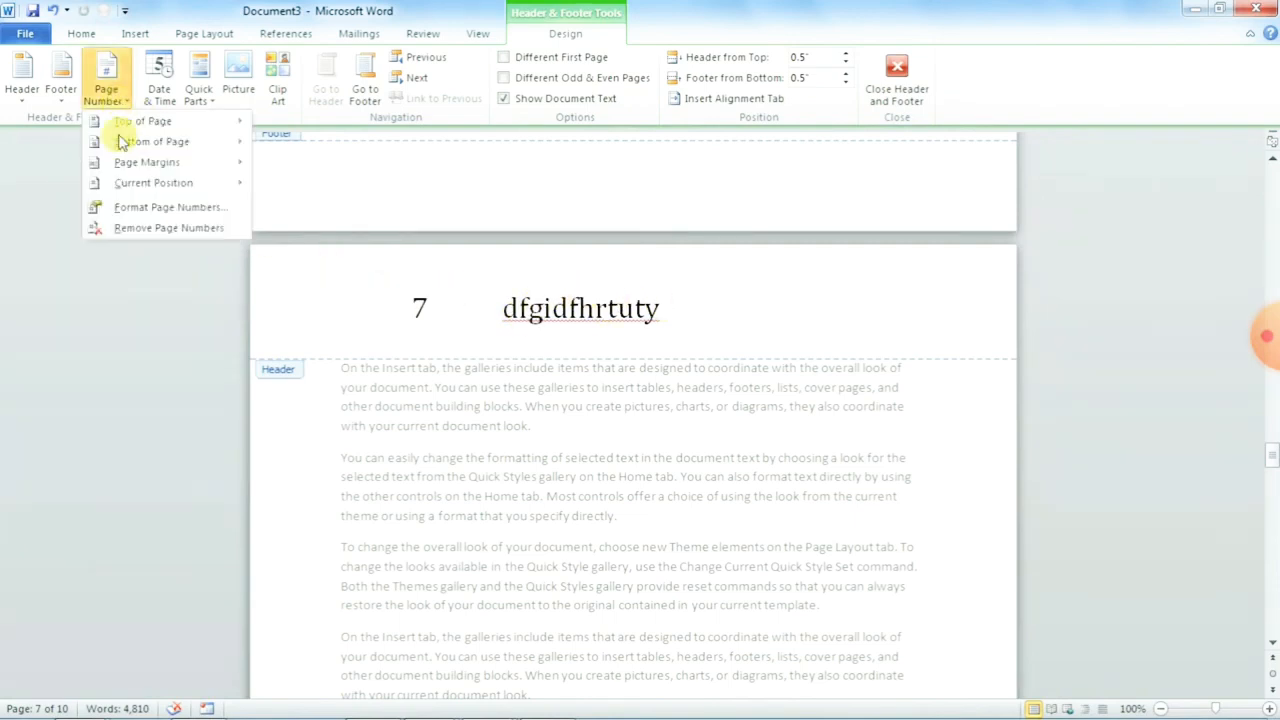
pyautogui.click(143, 229)
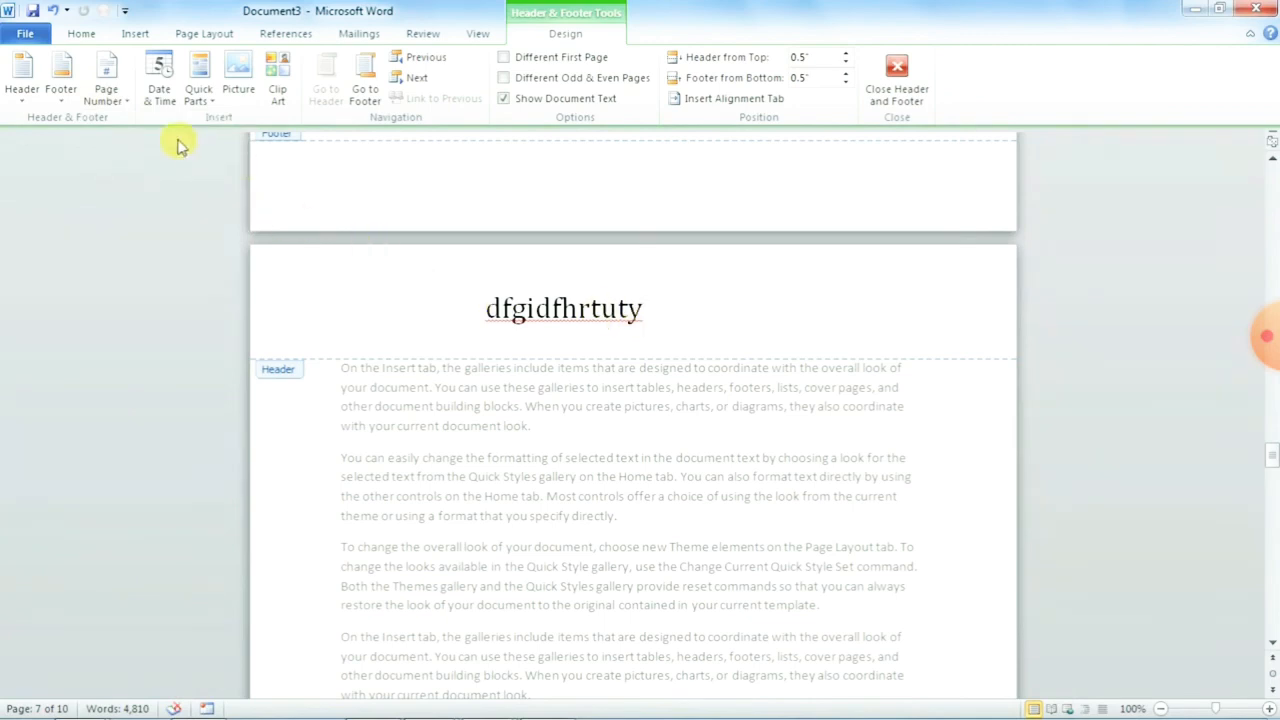
# Step: Remove the header containing "dfgidfhrtuty" from the document and close header editing
pyautogui.click(22, 85)
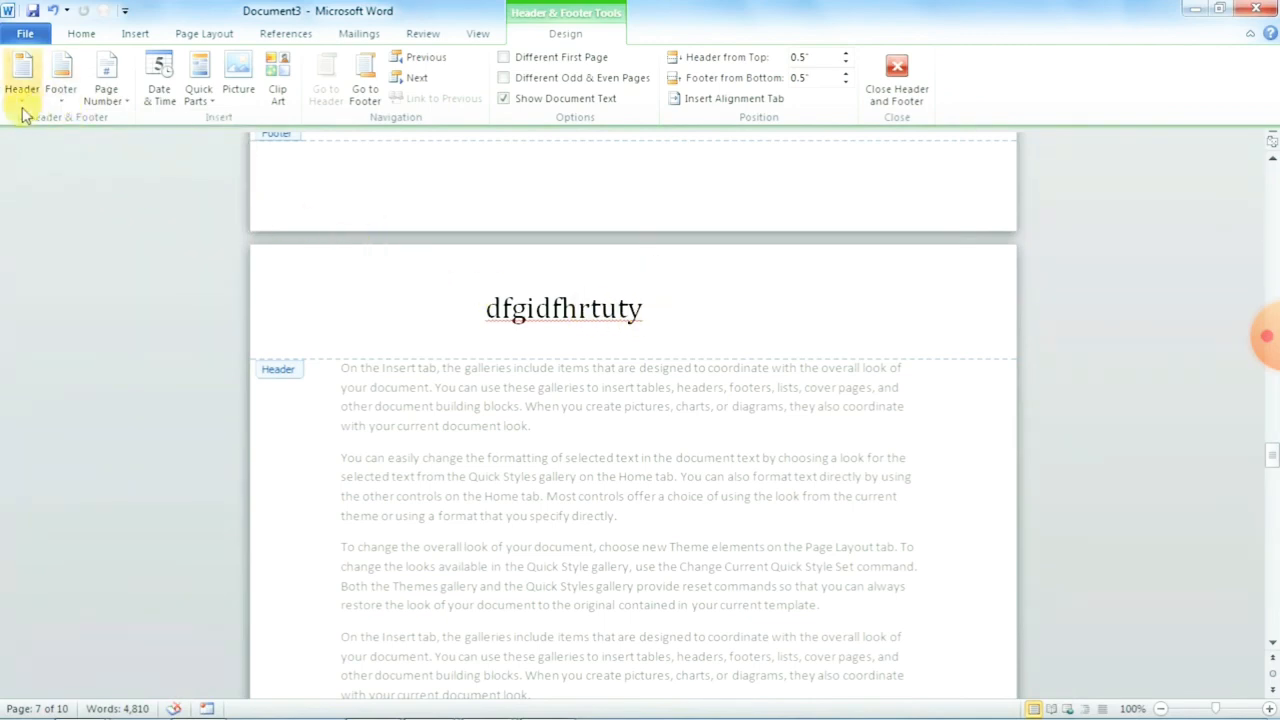
pyautogui.click(80, 561)
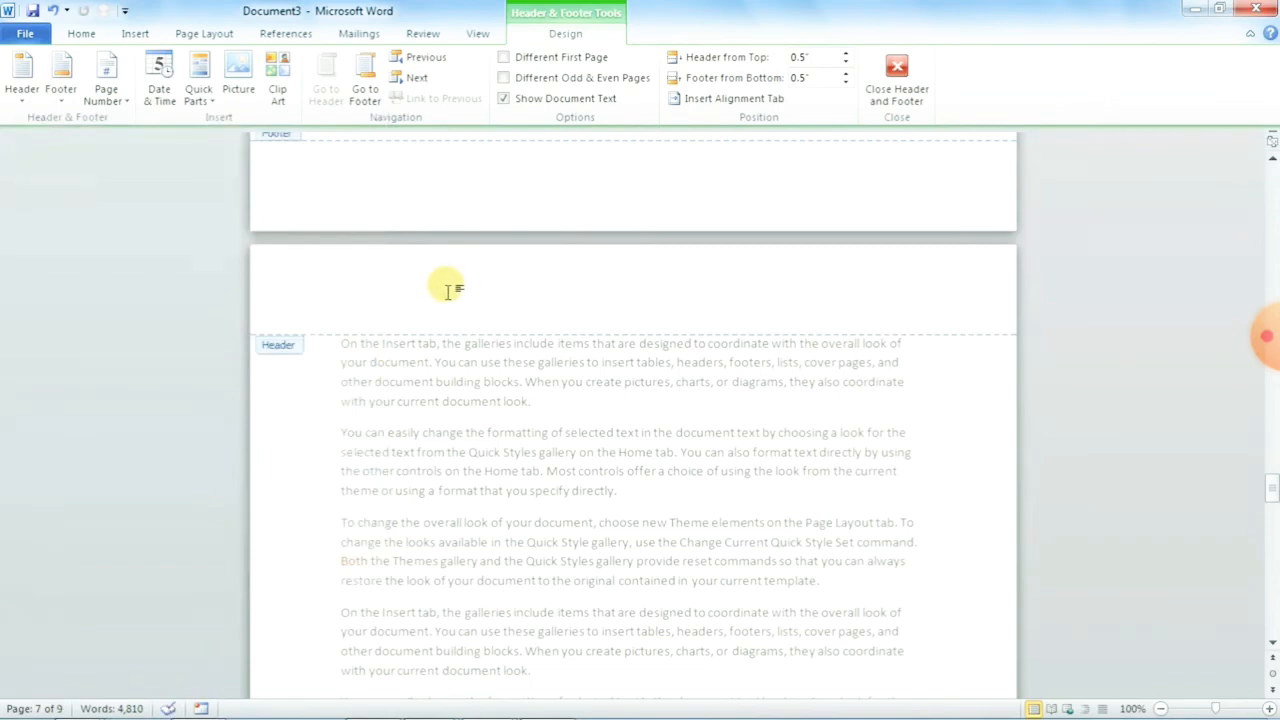
pyautogui.click(896, 75)
# Step: Add "Deepak EduWorld" to page 6's header with the date below it in the "Wednesday, August 28, 2019" format, and close header editing
pyautogui.scroll(-5, 660, 452)
pyautogui.scroll(20, 662, 452)
pyautogui.scroll(10, 604, 476)
pyautogui.doubleClick(528, 264)
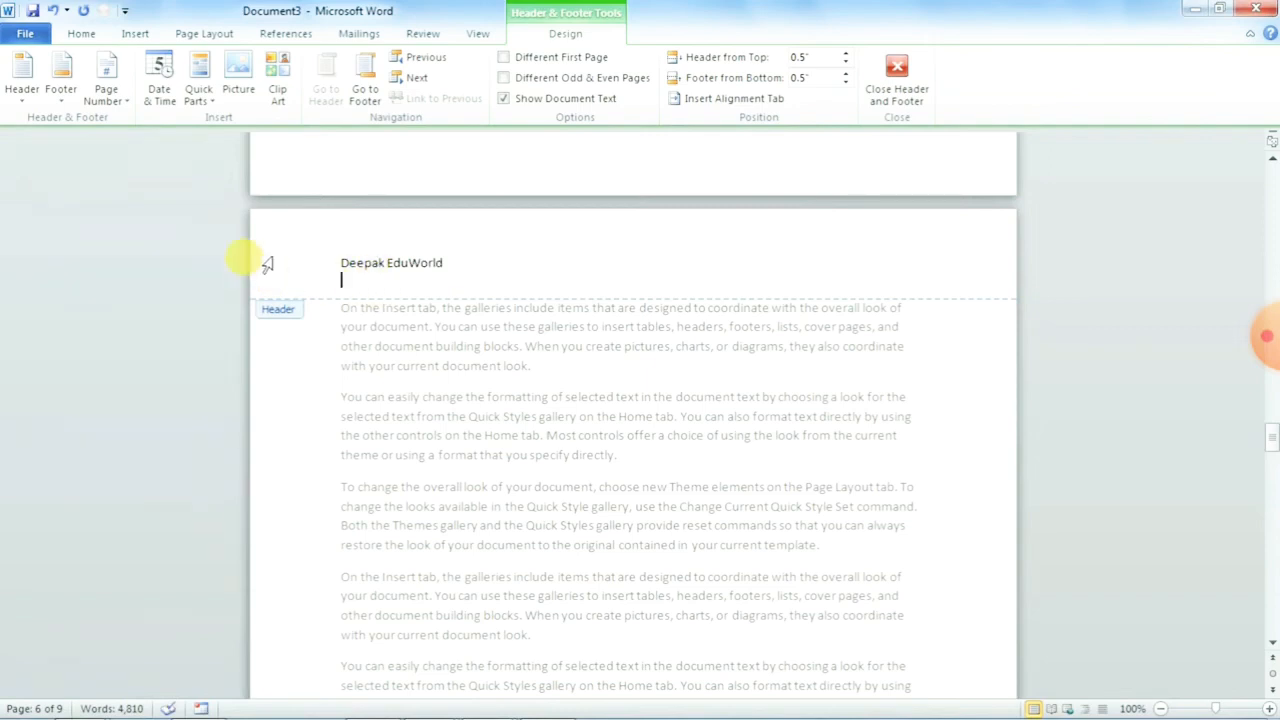
pyautogui.click(160, 92)
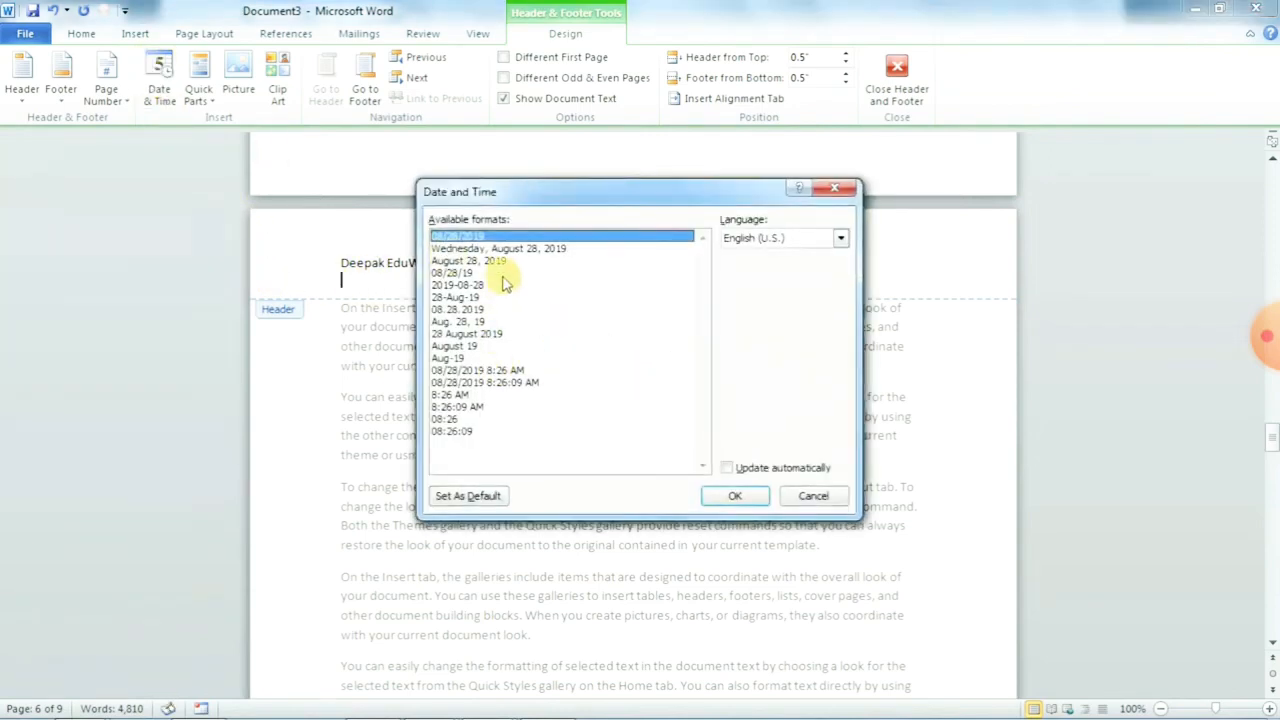
pyautogui.click(508, 249)
pyautogui.click(480, 357)
pyautogui.click(480, 369)
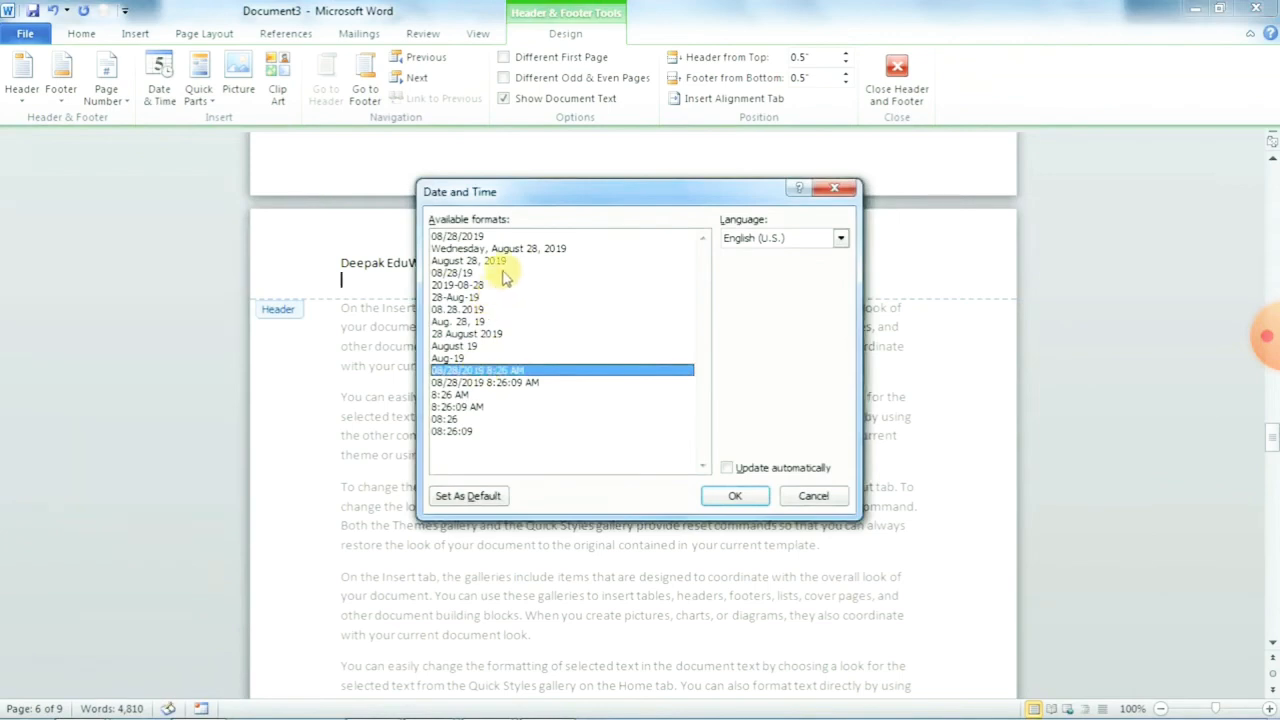
pyautogui.click(514, 249)
pyautogui.click(733, 495)
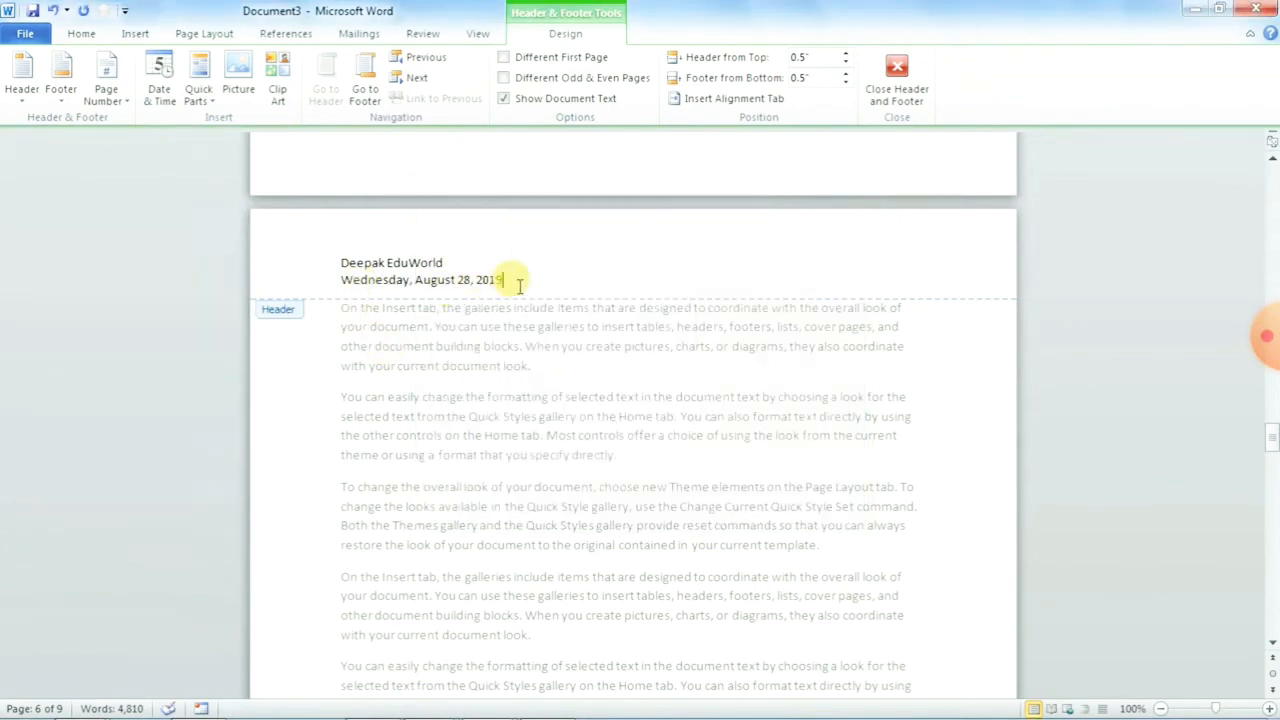
pyautogui.click(885, 92)
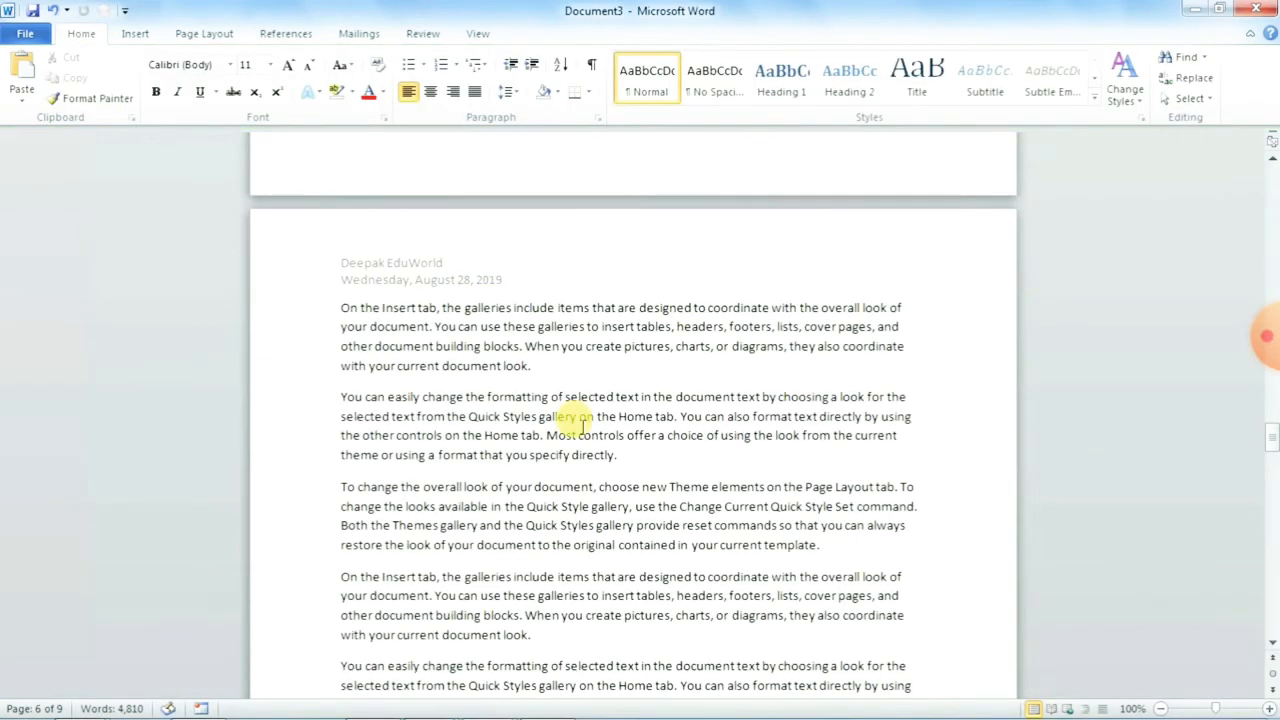
# Step: Reopen the header on page 4, enlarge both header lines and color them red, and close header editing
pyautogui.scroll(20, 390, 280)
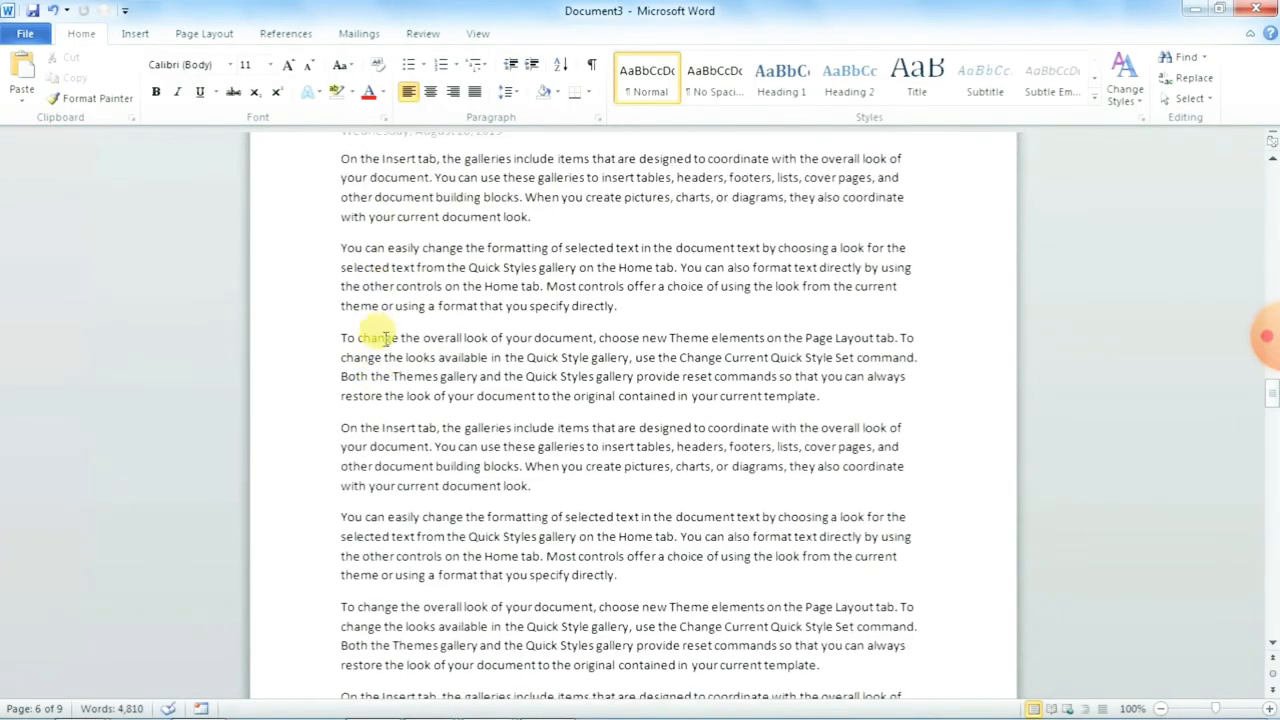
pyautogui.scroll(15, 390, 345)
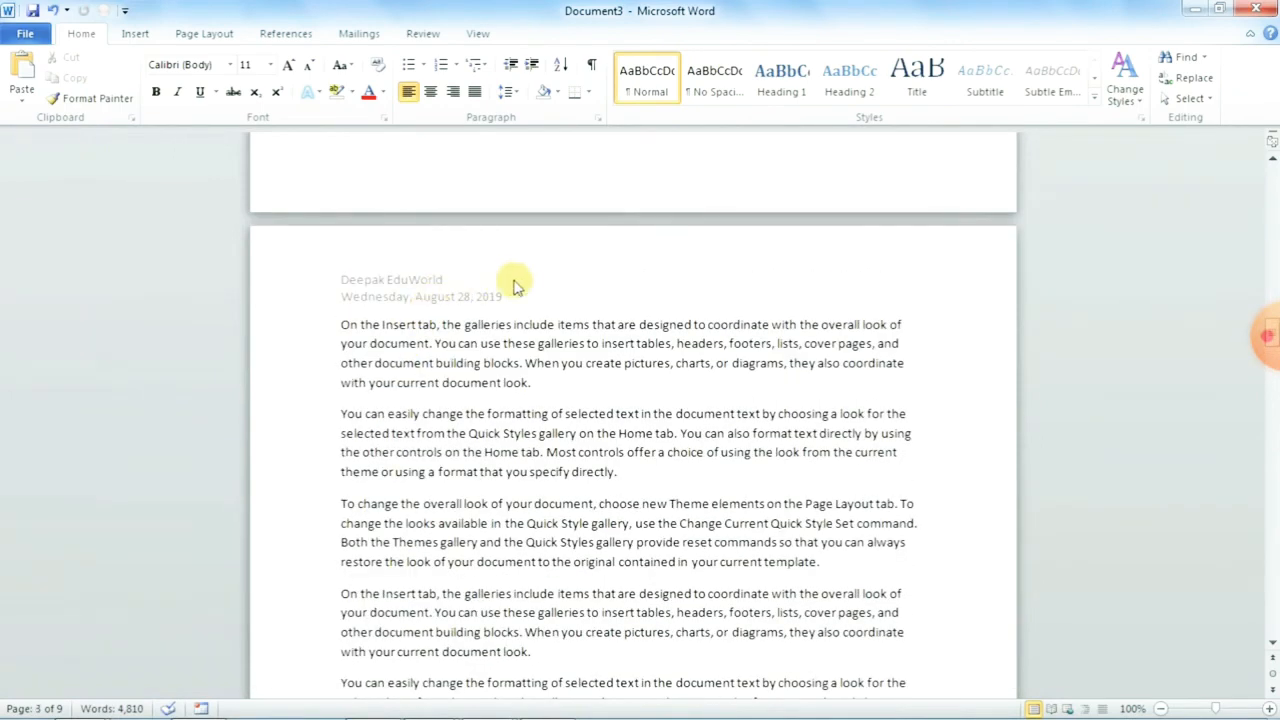
pyautogui.doubleClick(515, 285)
pyautogui.moveTo(505, 296); pyautogui.dragTo(266, 251)
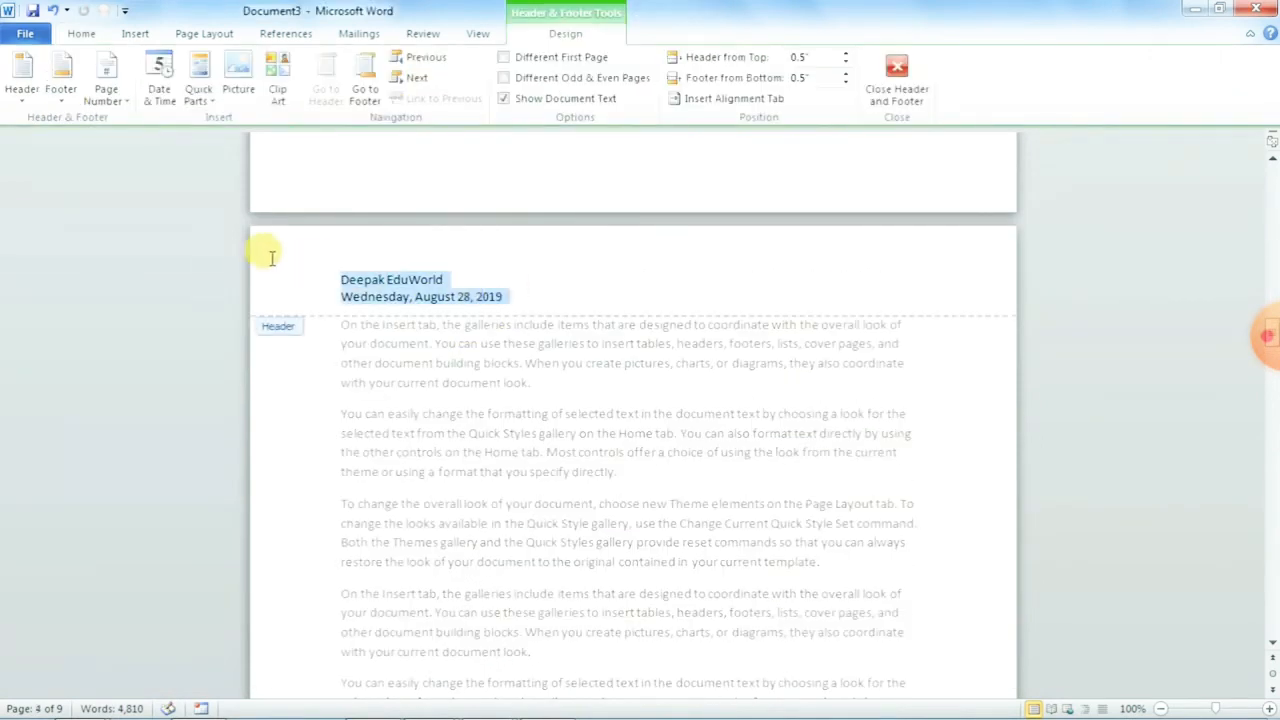
pyautogui.click(76, 36)
pyautogui.click(287, 68)
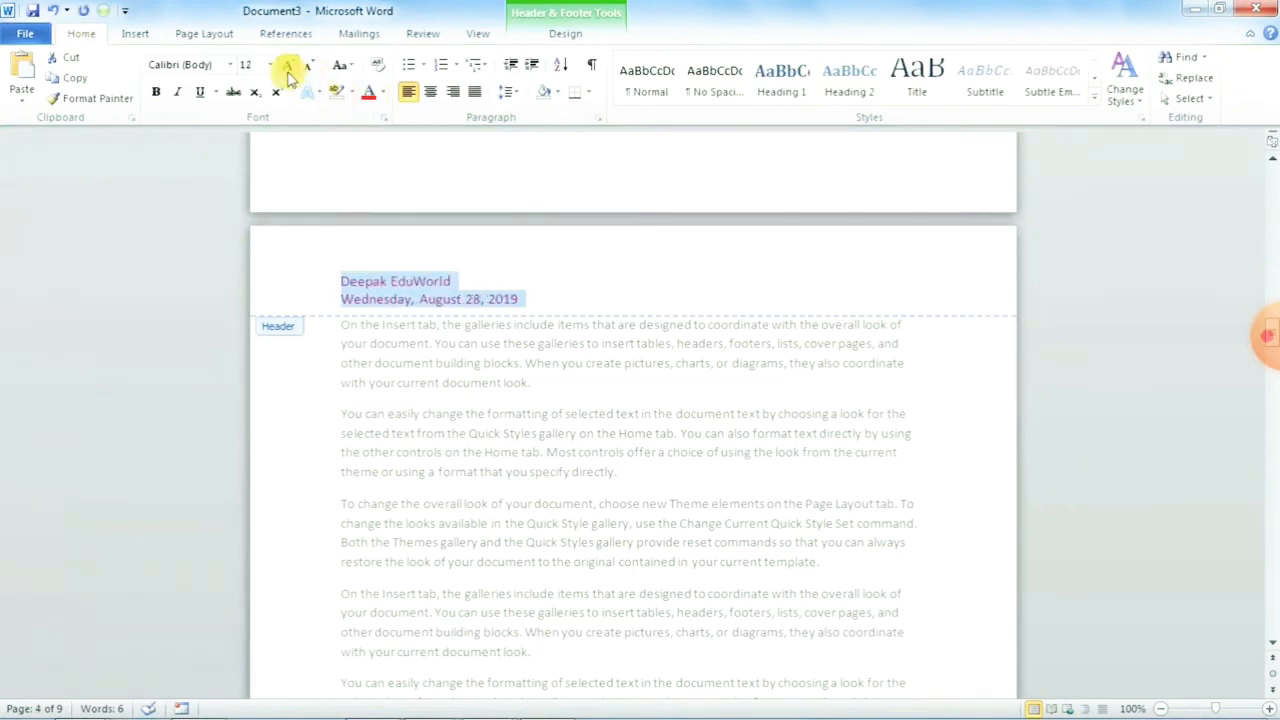
pyautogui.click(287, 70)
pyautogui.click(566, 34)
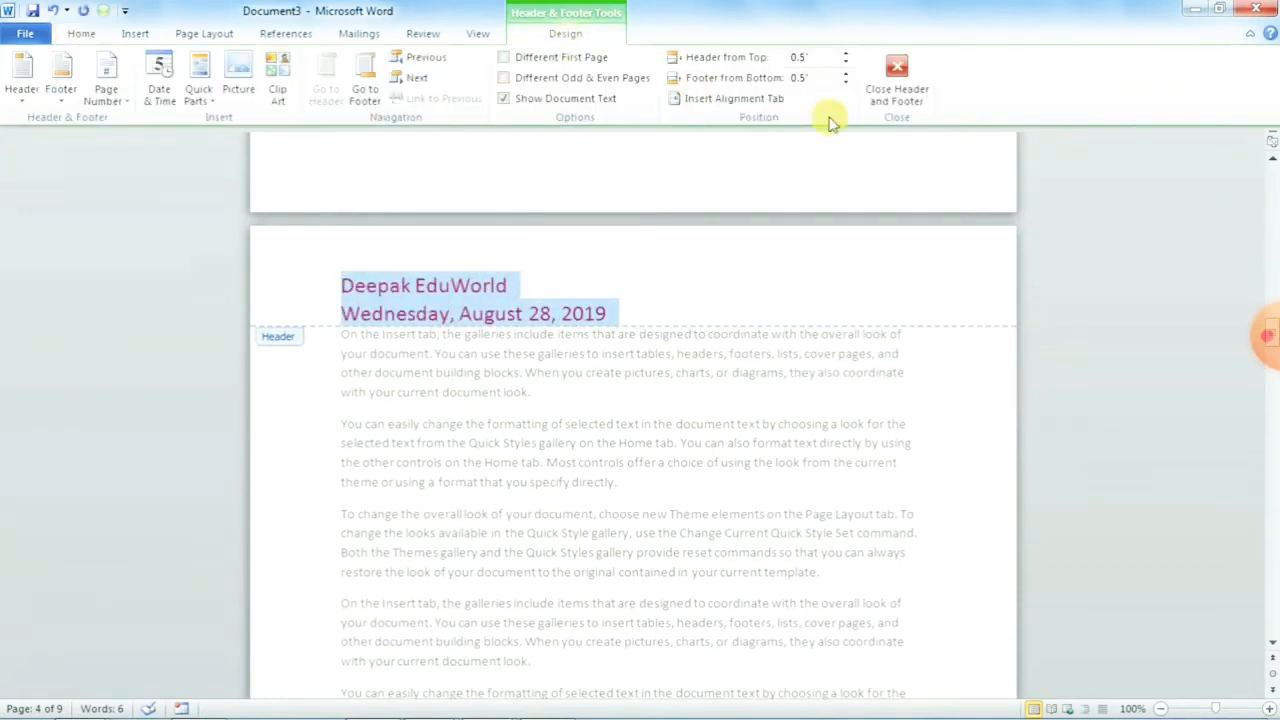
pyautogui.click(900, 90)
# Step: Reopen the header on page 4 and delete both the "Deepak EduWorld" line and the date line
pyautogui.scroll(-3, 625, 430)
pyautogui.scroll(-4, 491, 443)
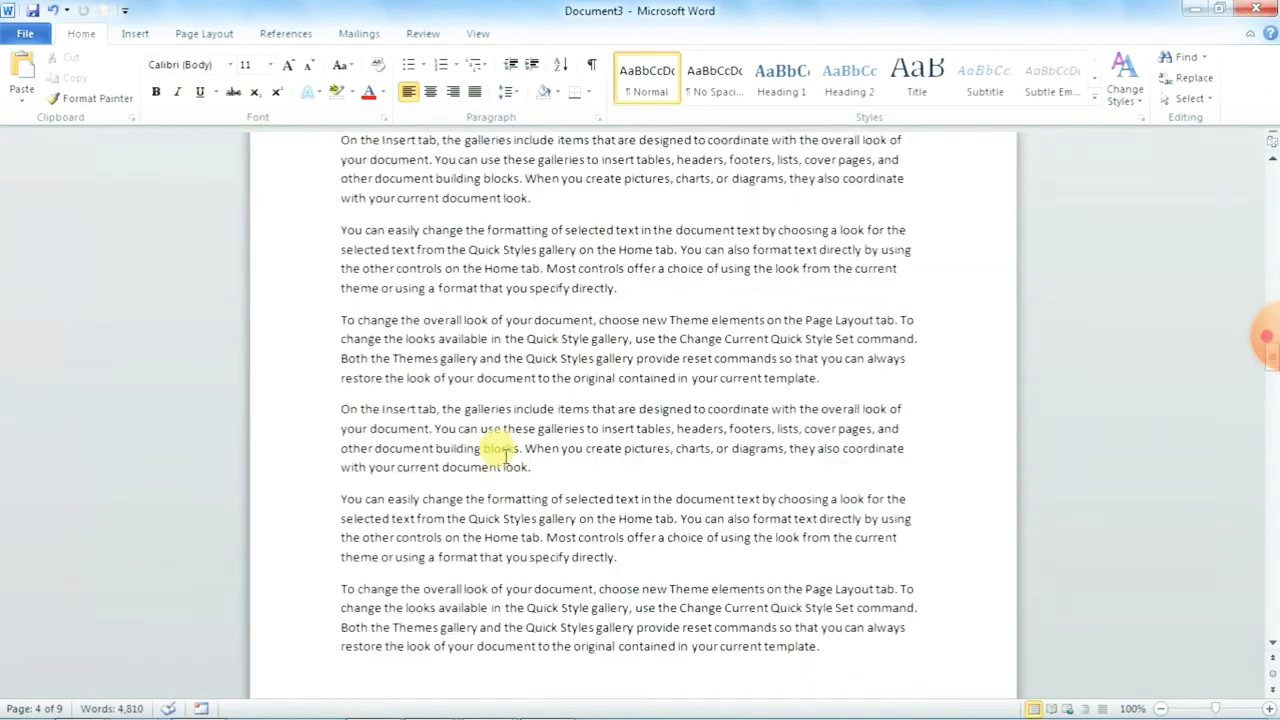
pyautogui.scroll(5, 490, 448)
pyautogui.doubleClick(540, 347)
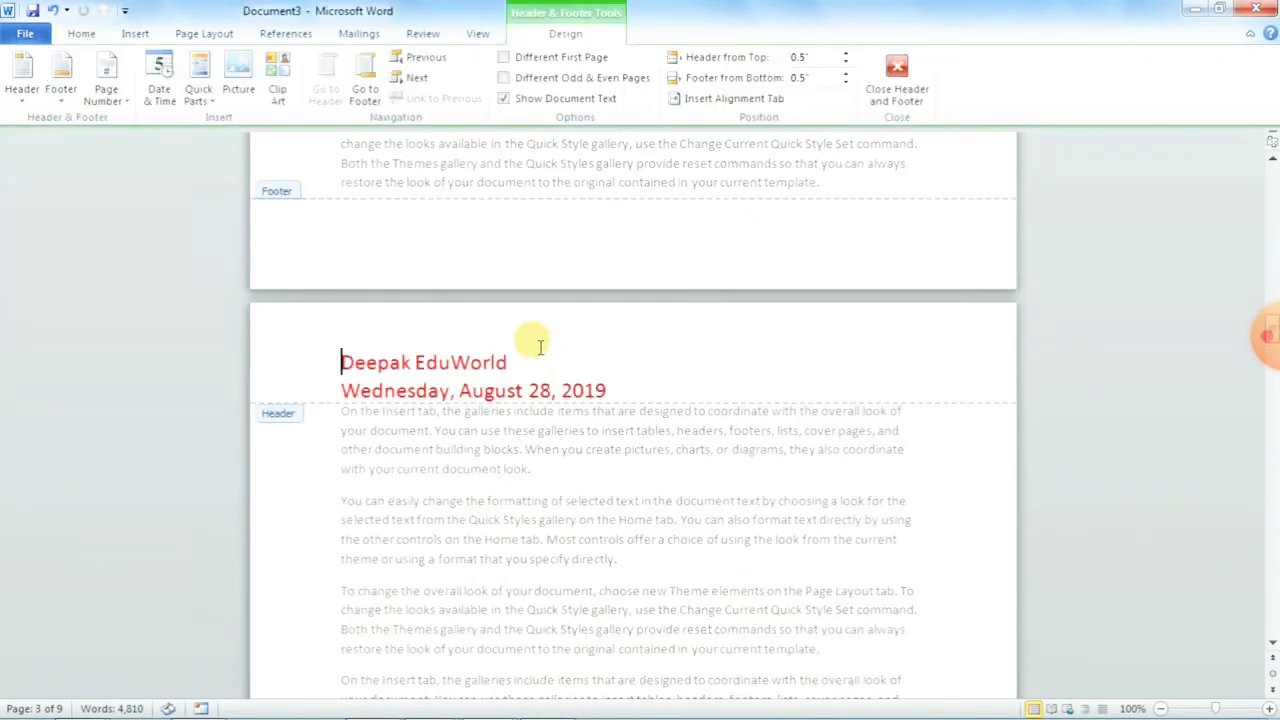
pyautogui.moveTo(634, 380); pyautogui.dragTo(320, 323)
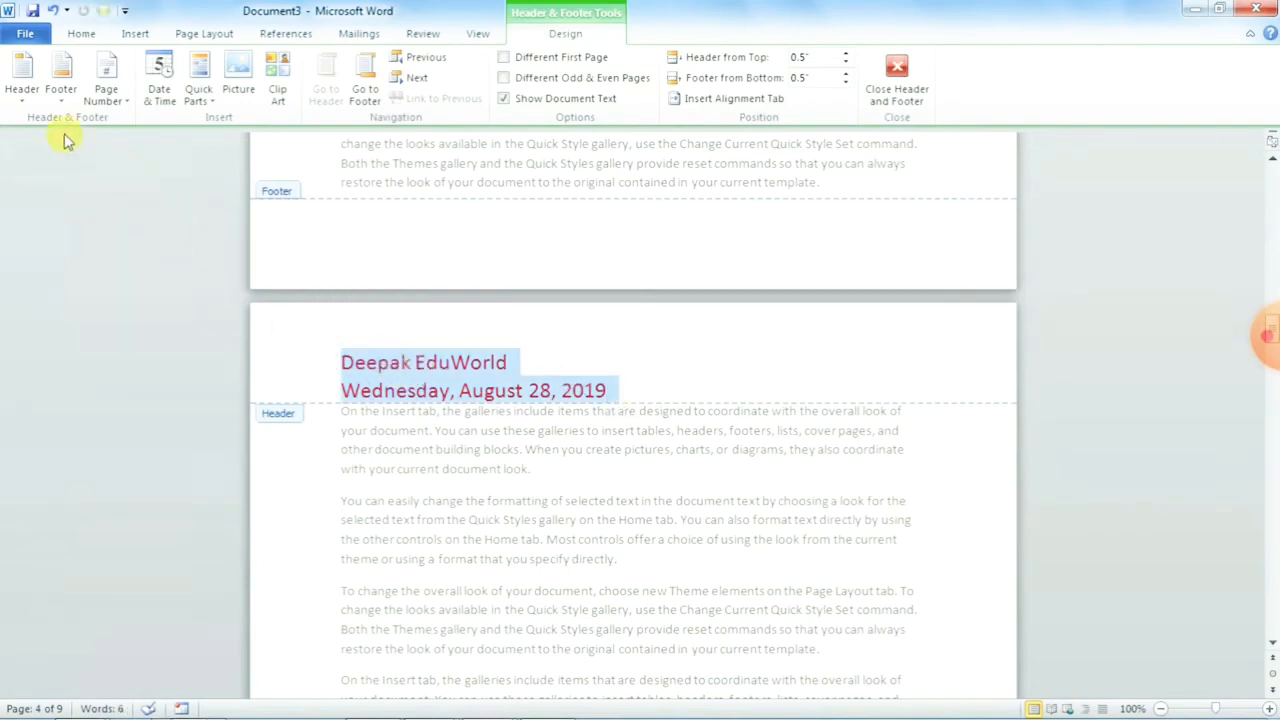
pyautogui.click(21, 78)
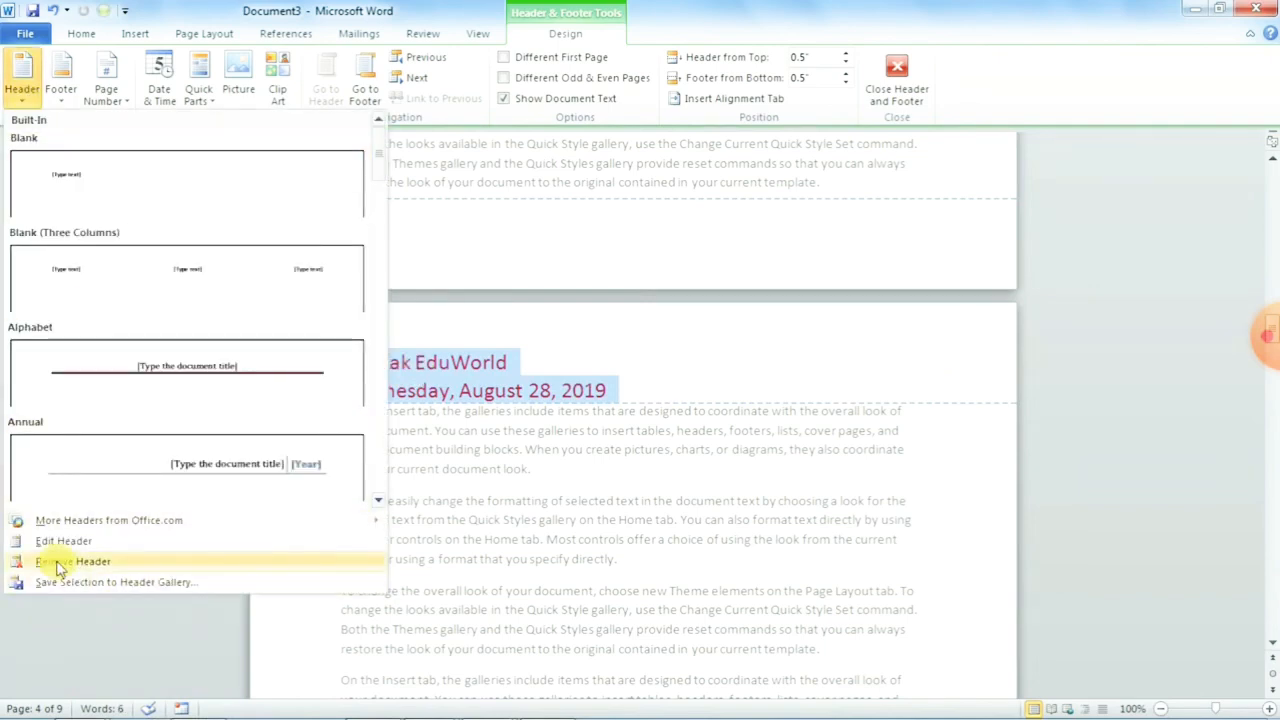
pyautogui.click(580, 380)
pyautogui.moveTo(630, 387); pyautogui.dragTo(296, 375)
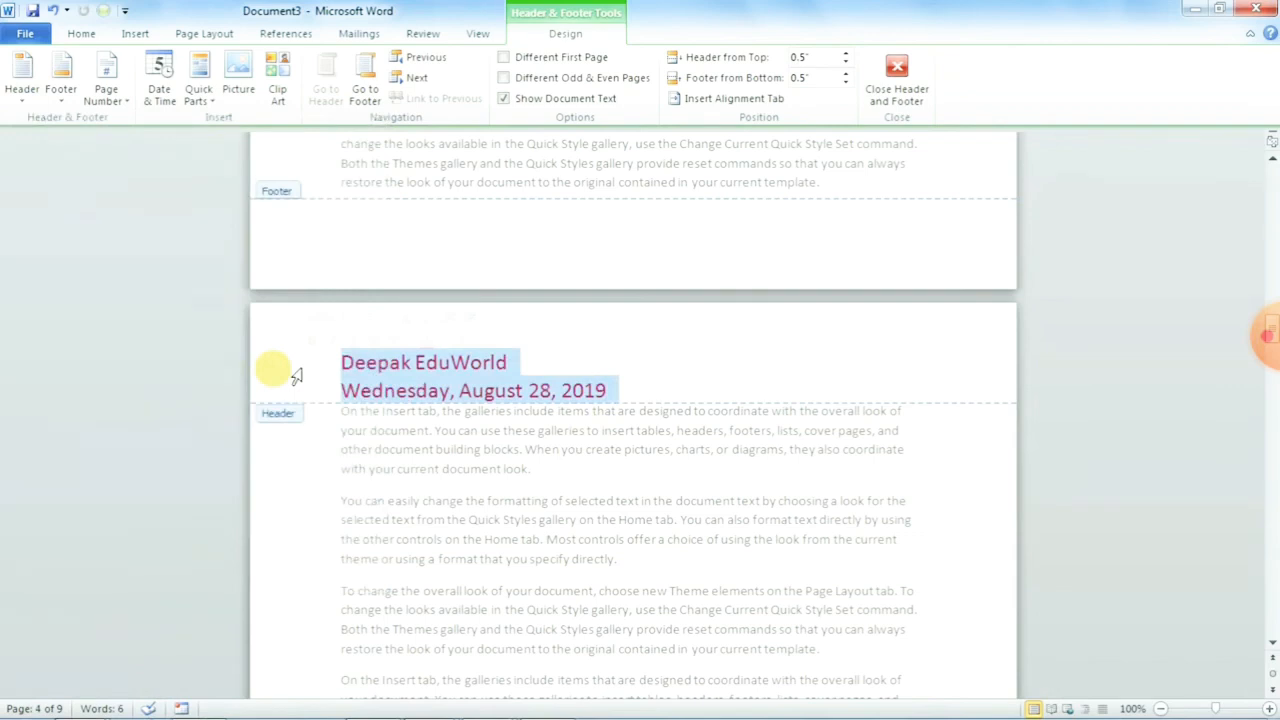
pyautogui.press('Delete')
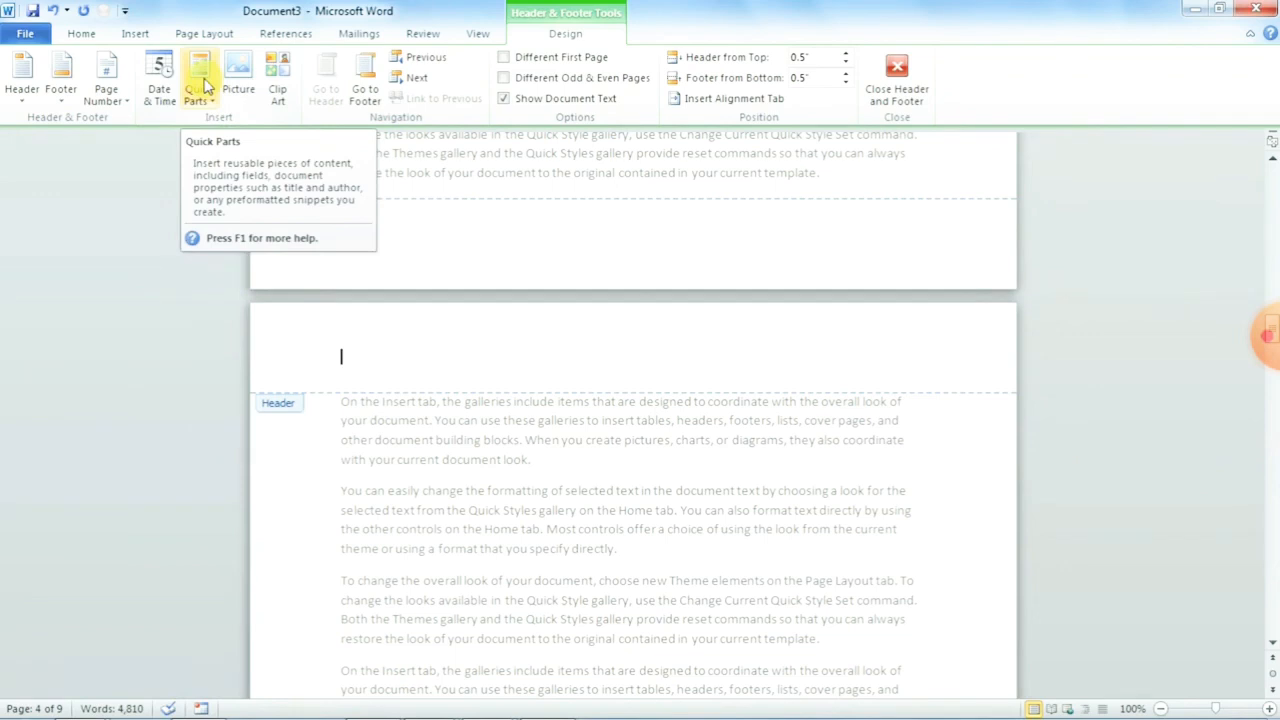
# Step: Insert the Tulips picture from the Sample Pictures folder into page 4's header
pyautogui.click(134, 34)
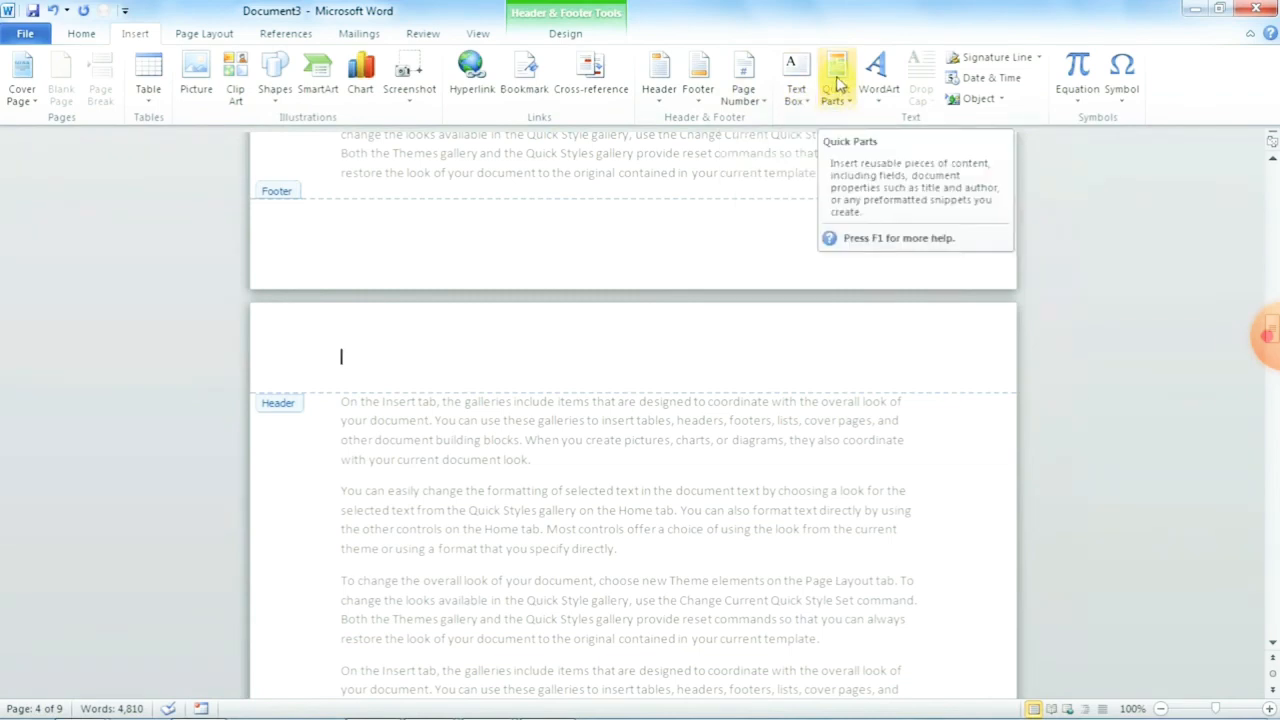
pyautogui.click(481, 323)
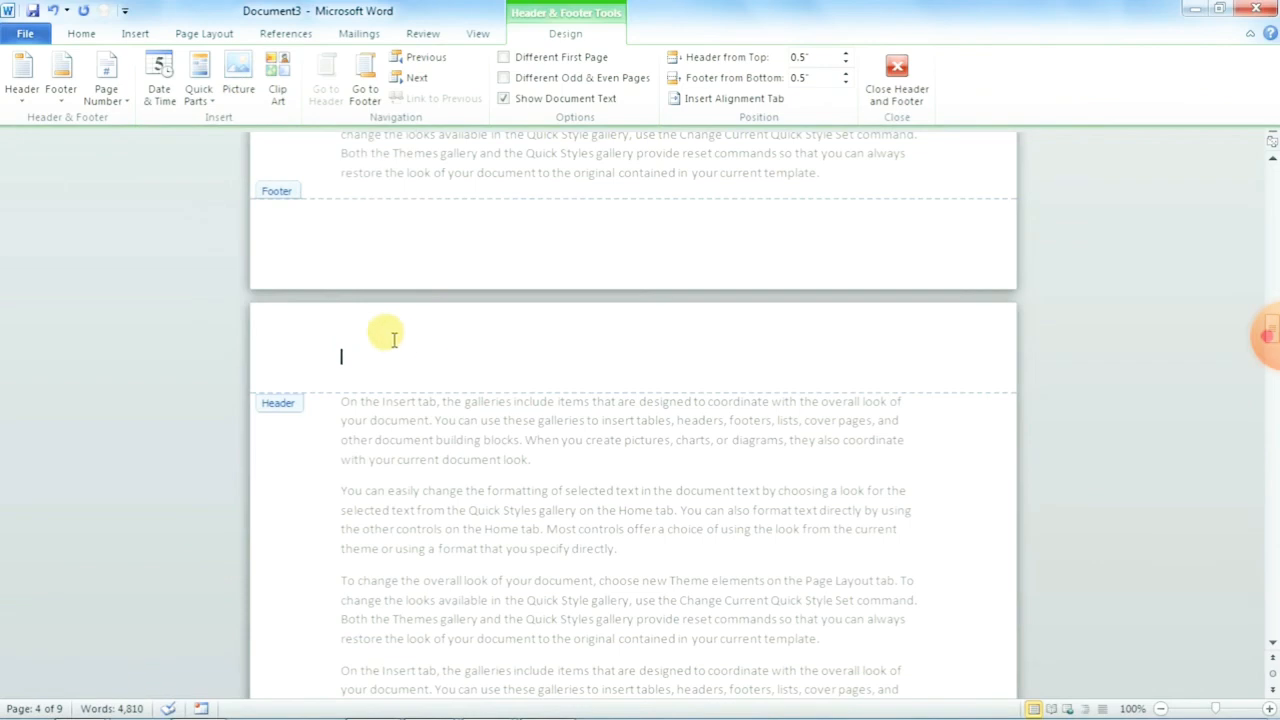
pyautogui.click(240, 87)
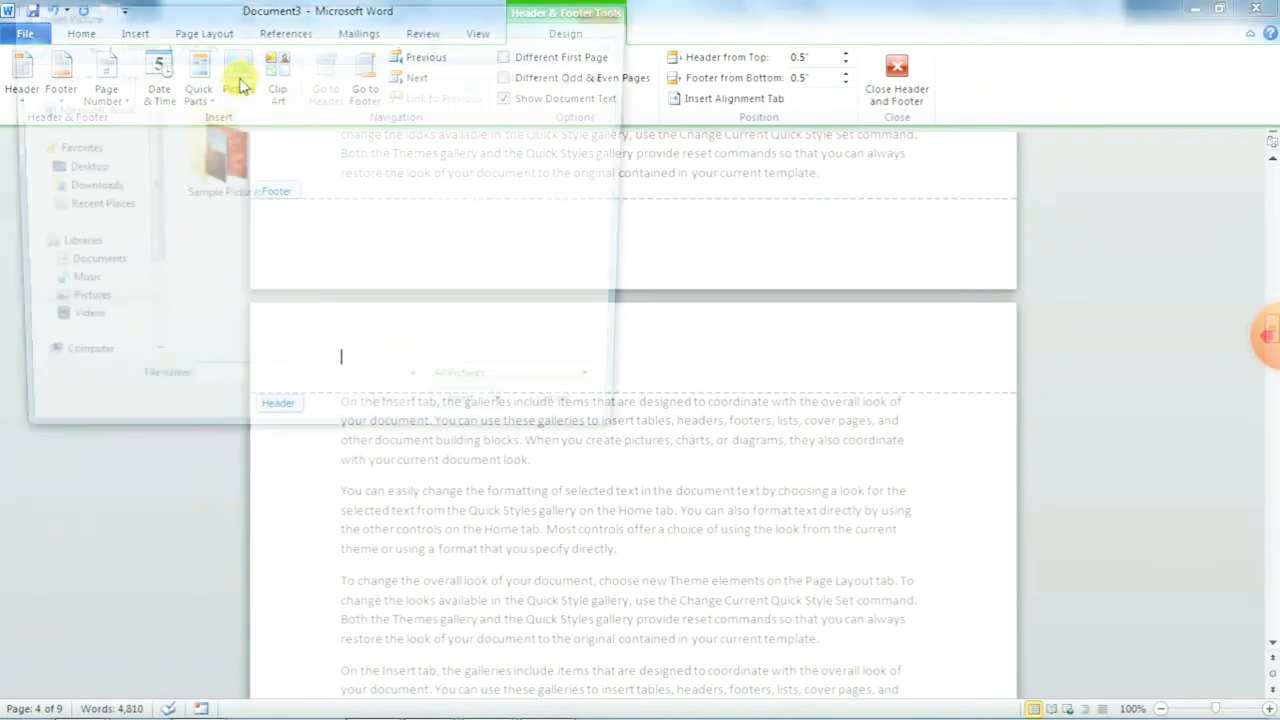
pyautogui.doubleClick(240, 195)
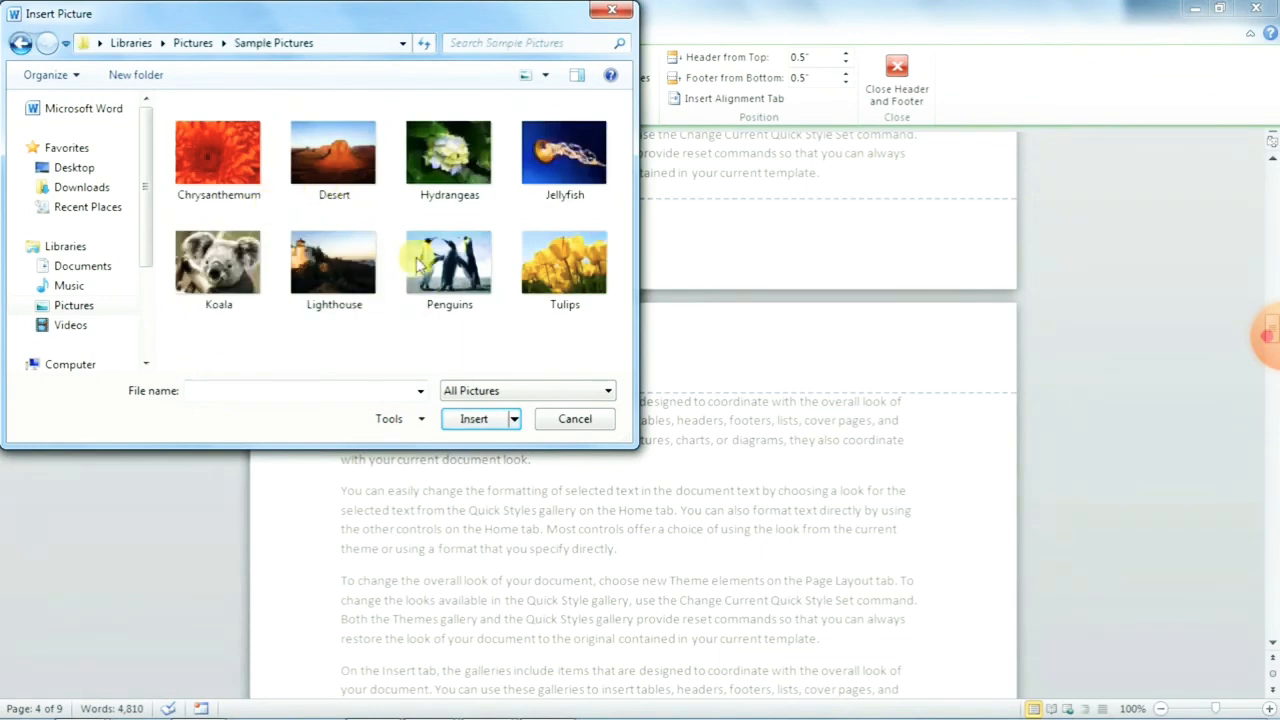
pyautogui.doubleClick(556, 270)
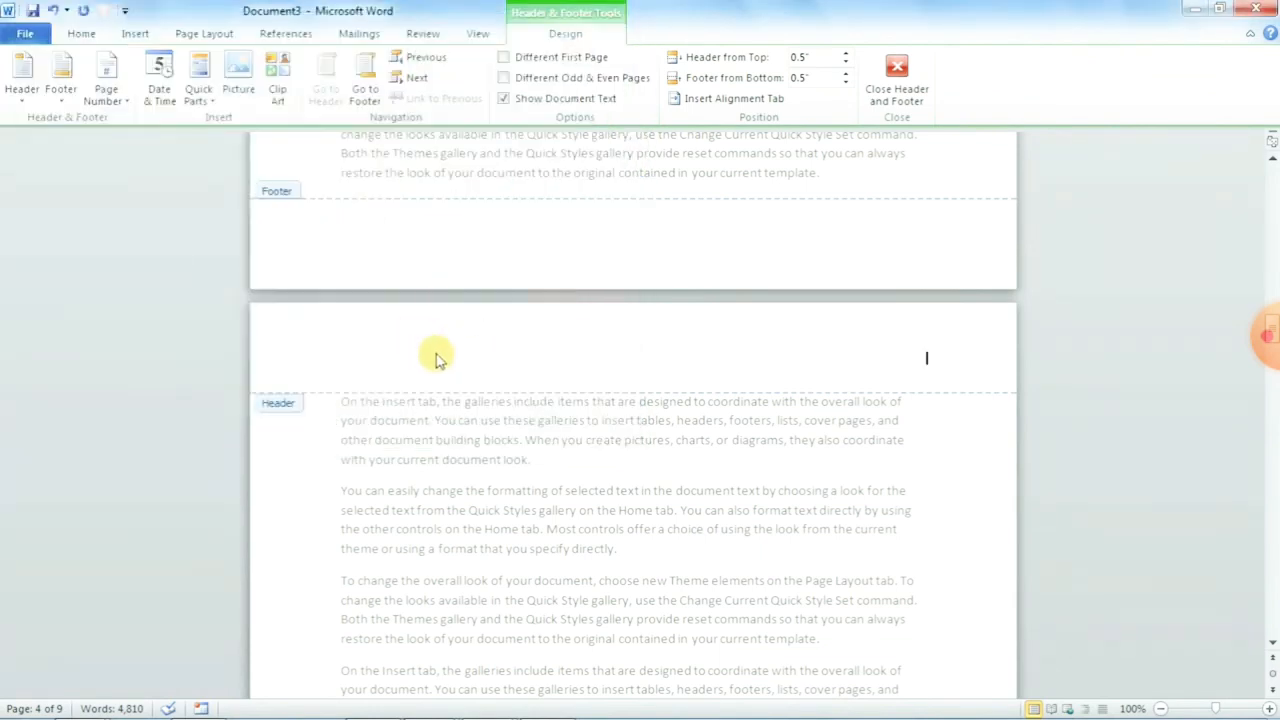
# Step: Shrink the Tulips picture in the header to about 0.49" wide by 0.37" high and leave header editing
pyautogui.scroll(-3, 563, 363)
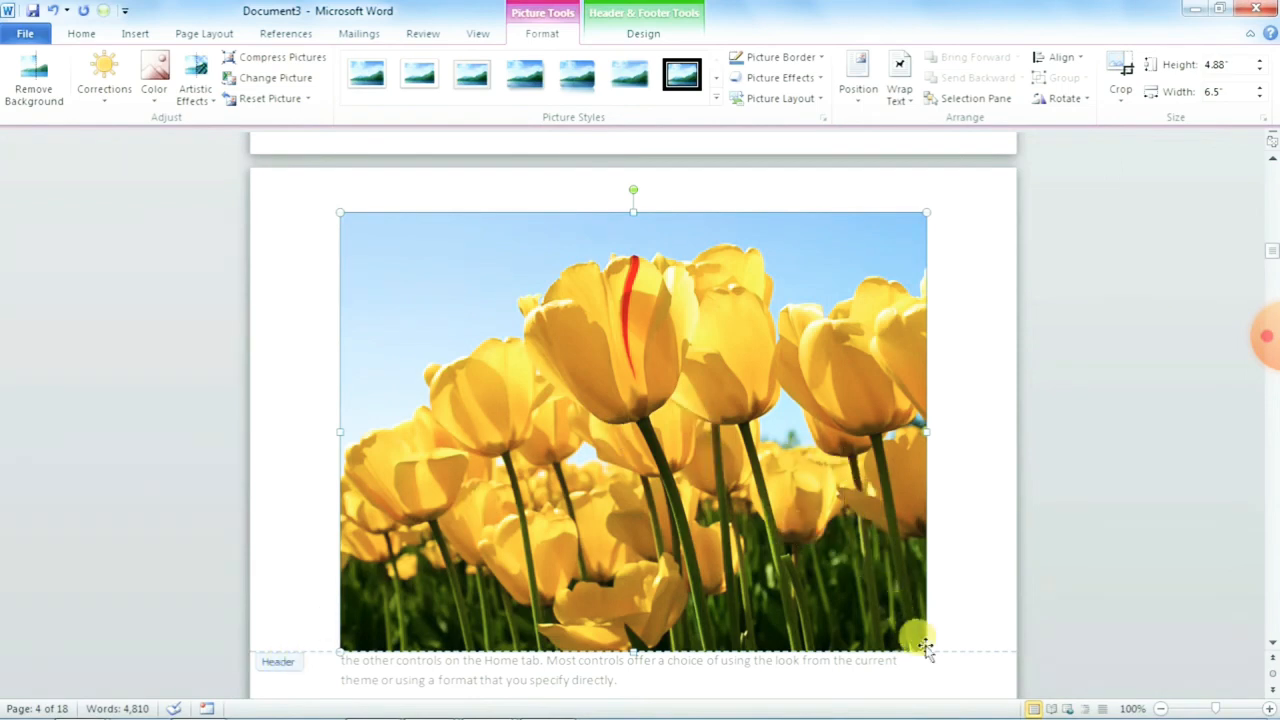
pyautogui.moveTo(926, 650); pyautogui.dragTo(384, 245)
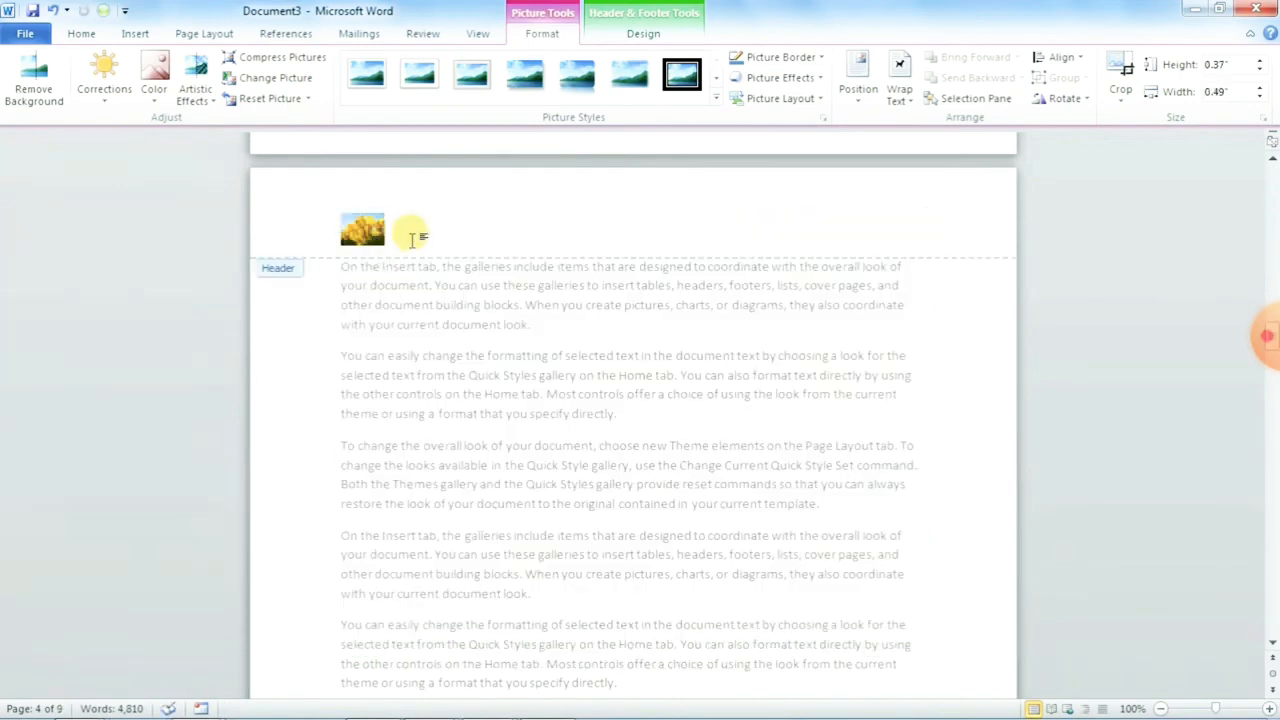
pyautogui.click(411, 238)
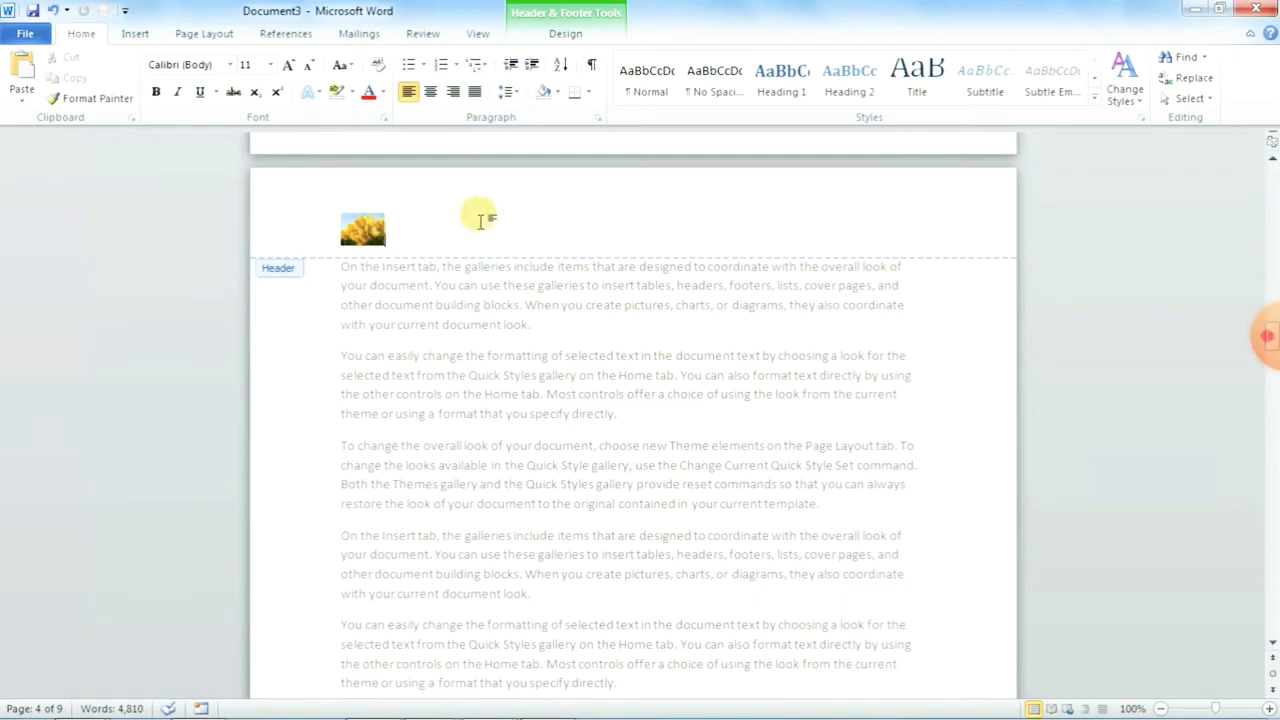
pyautogui.click(363, 228)
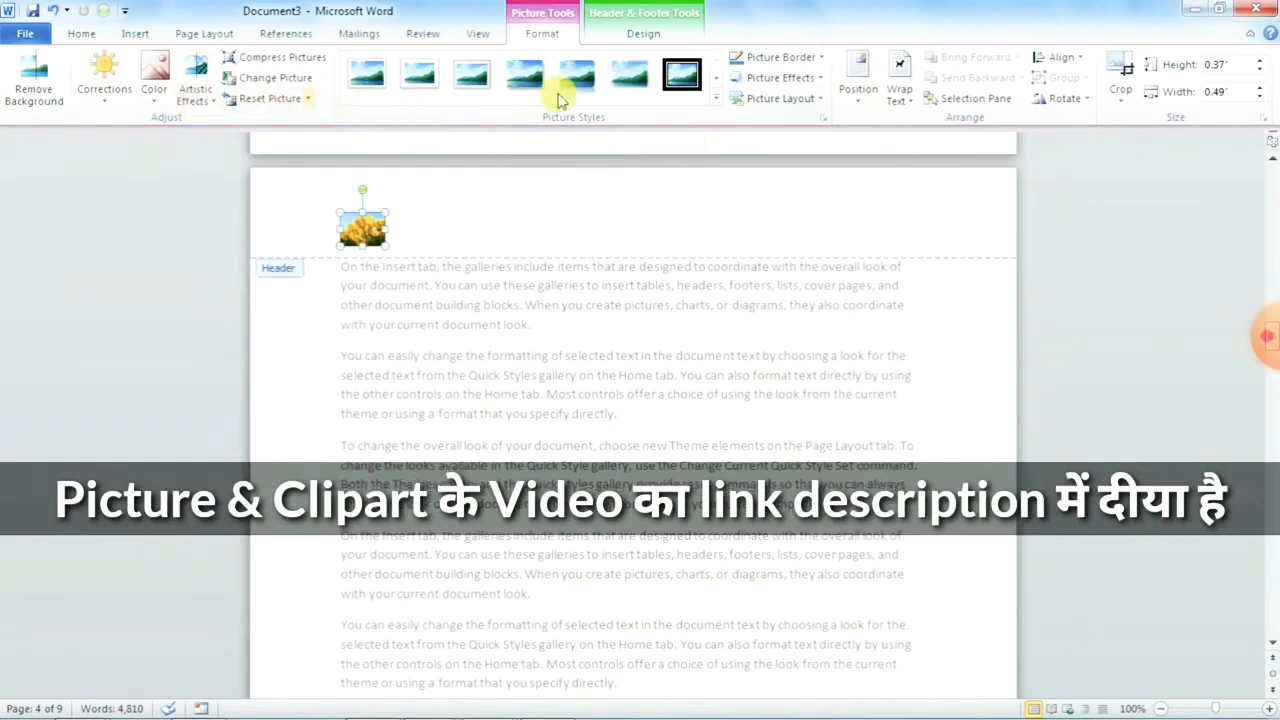
pyautogui.click(479, 209)
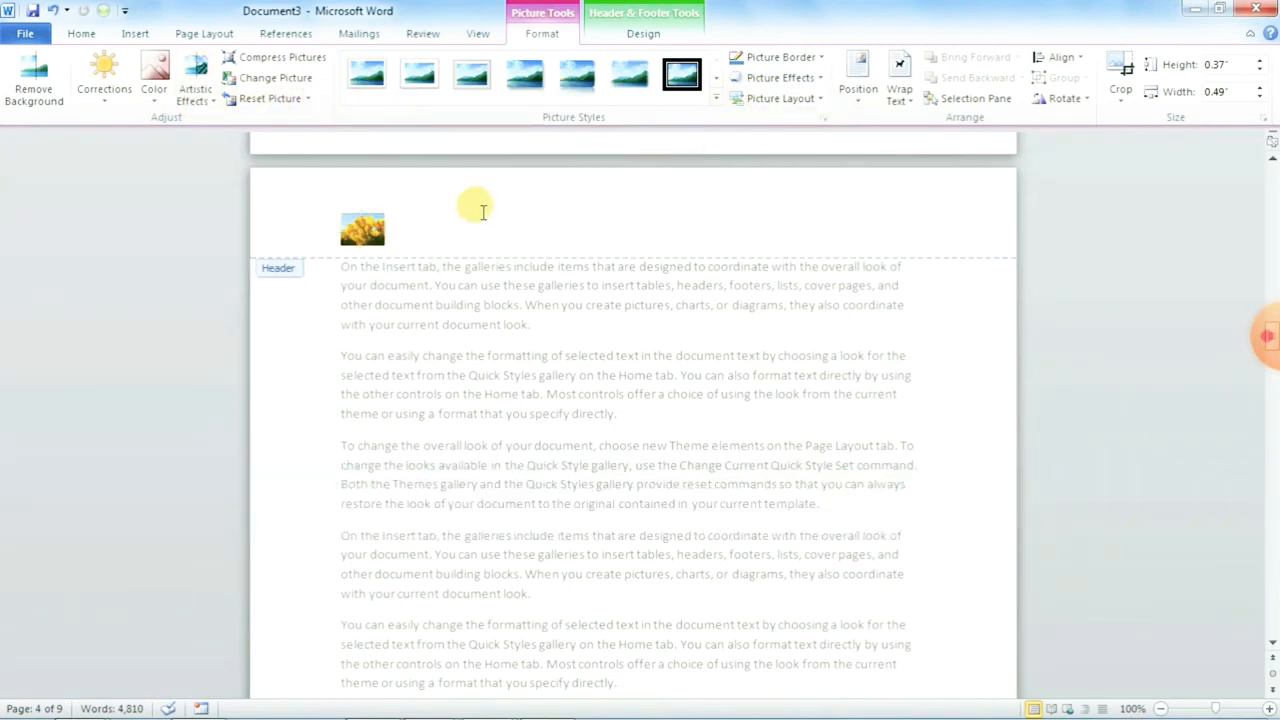
pyautogui.doubleClick(435, 392)
# Step: Check the header picture on the neighbouring pages, reopen the header on page 3 and delete the Tulips picture
pyautogui.scroll(-10, 440, 412)
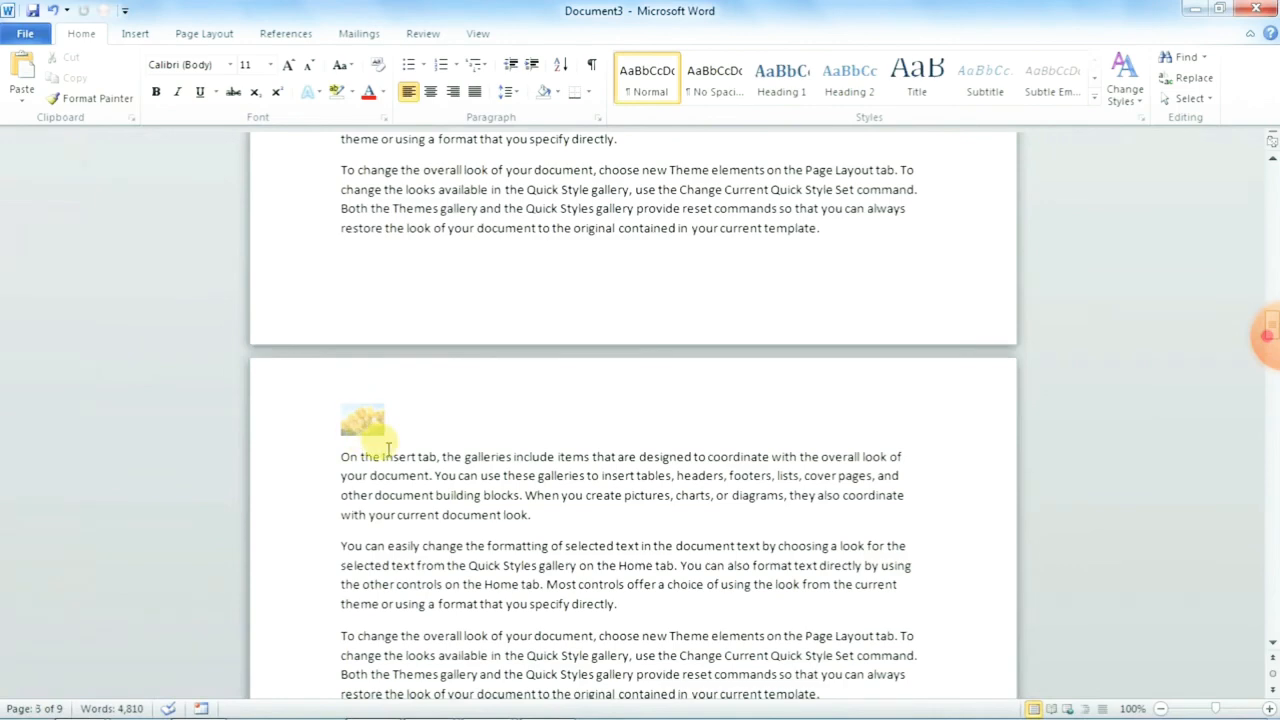
pyautogui.scroll(14, 432, 430)
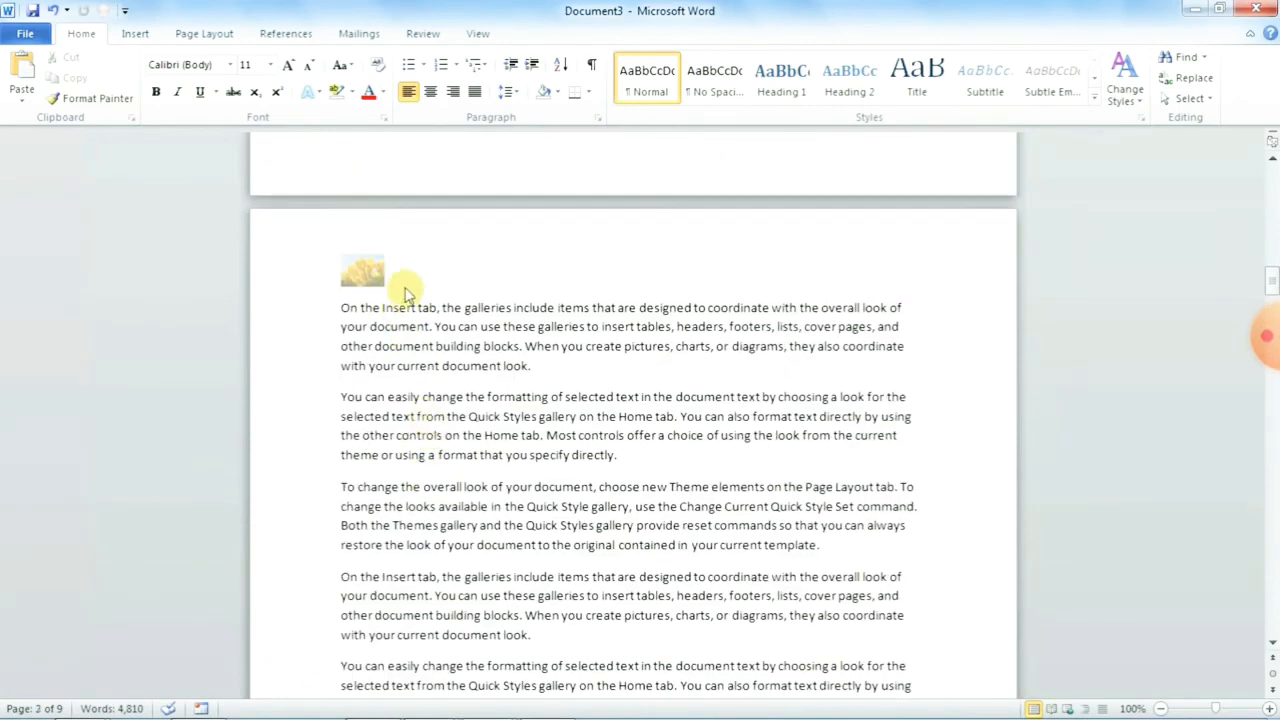
pyautogui.doubleClick(450, 264)
pyautogui.click(360, 272)
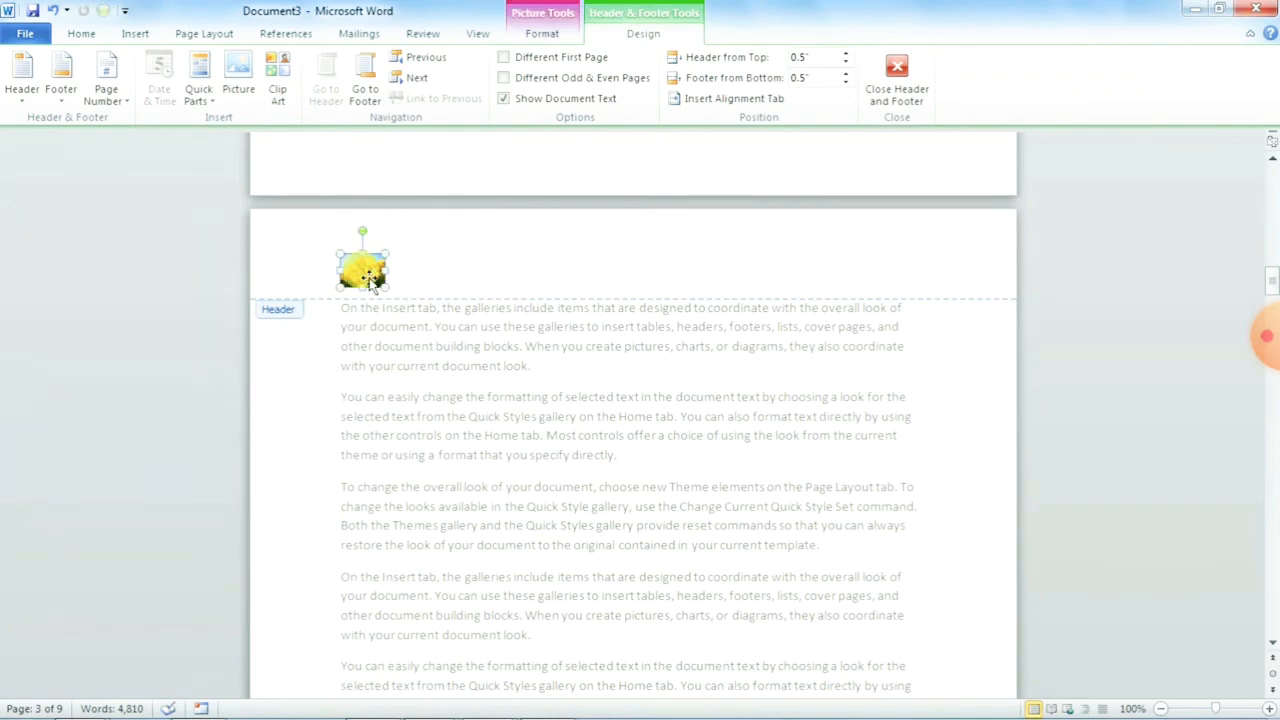
pyautogui.press('Delete')
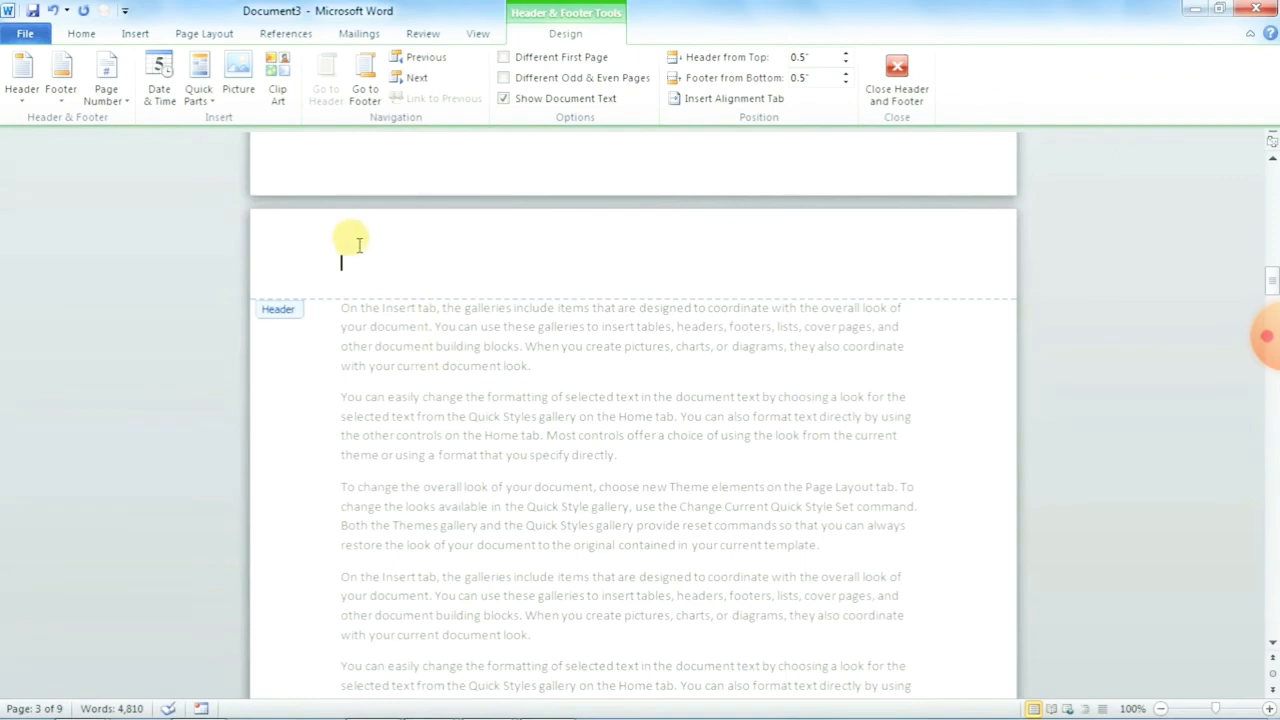
pyautogui.scroll(-10, 415, 400)
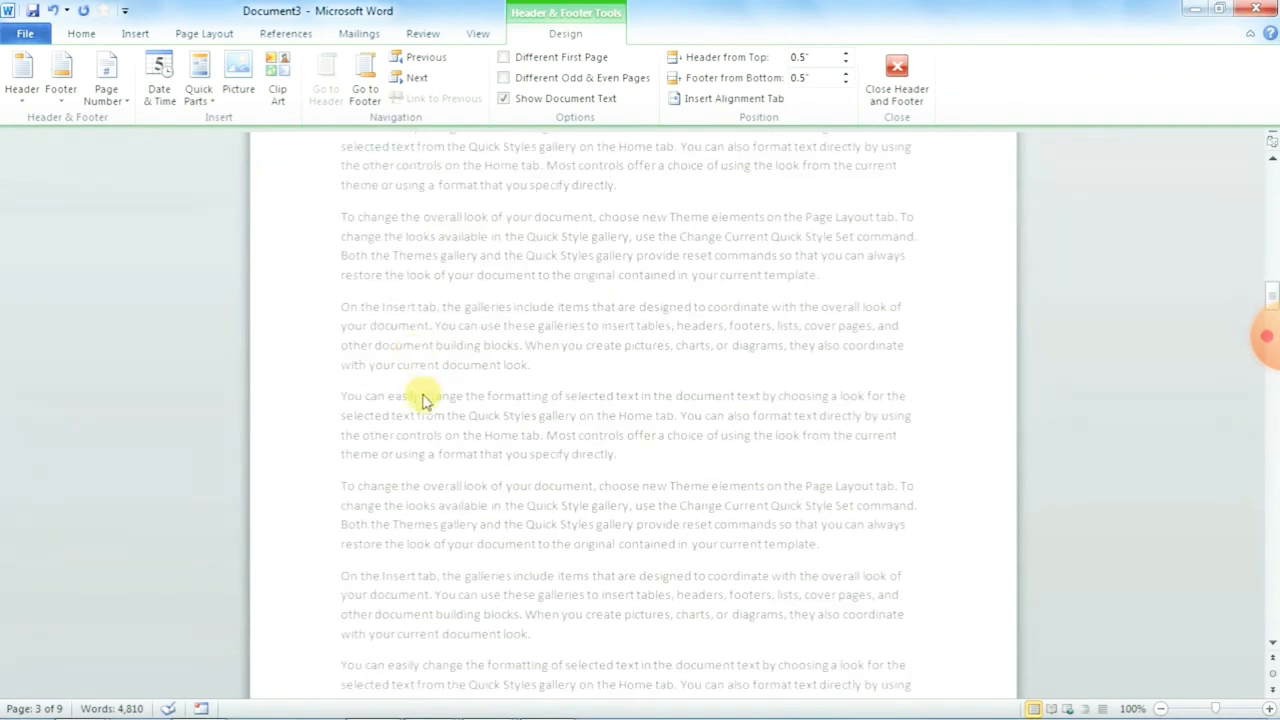
pyautogui.click(384, 612)
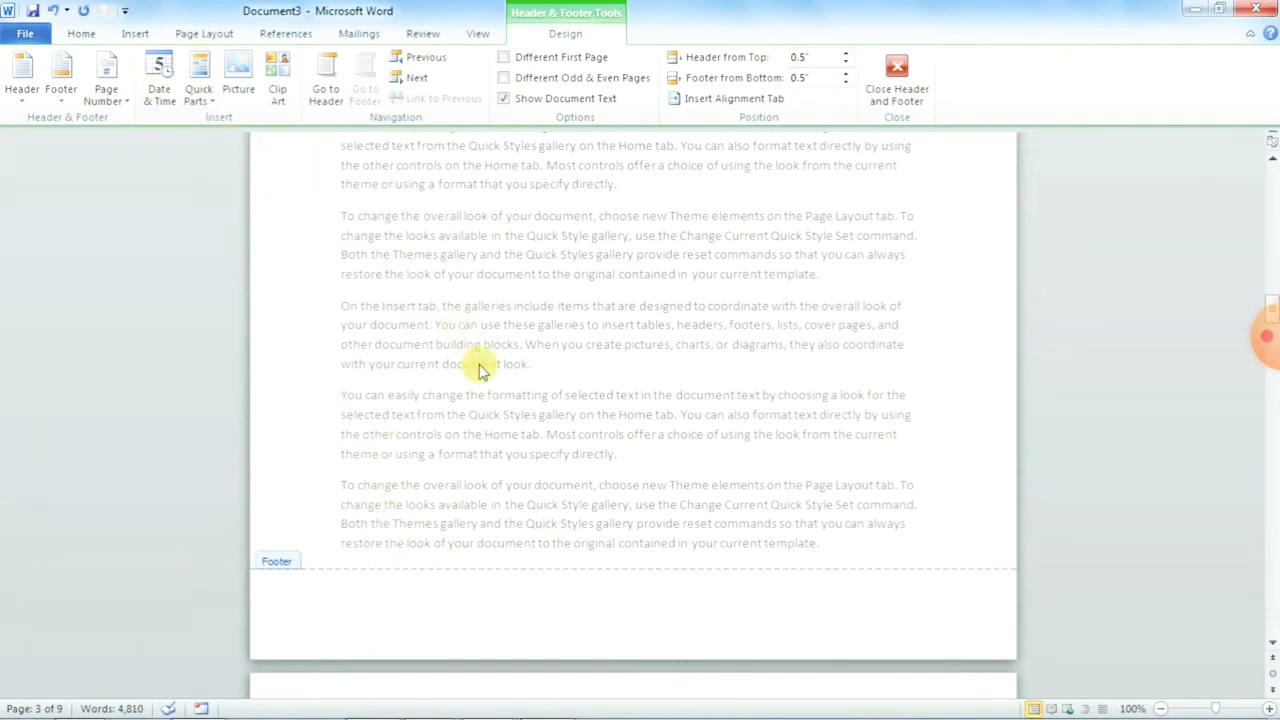
pyautogui.scroll(-5, 465, 360)
pyautogui.click(352, 372)
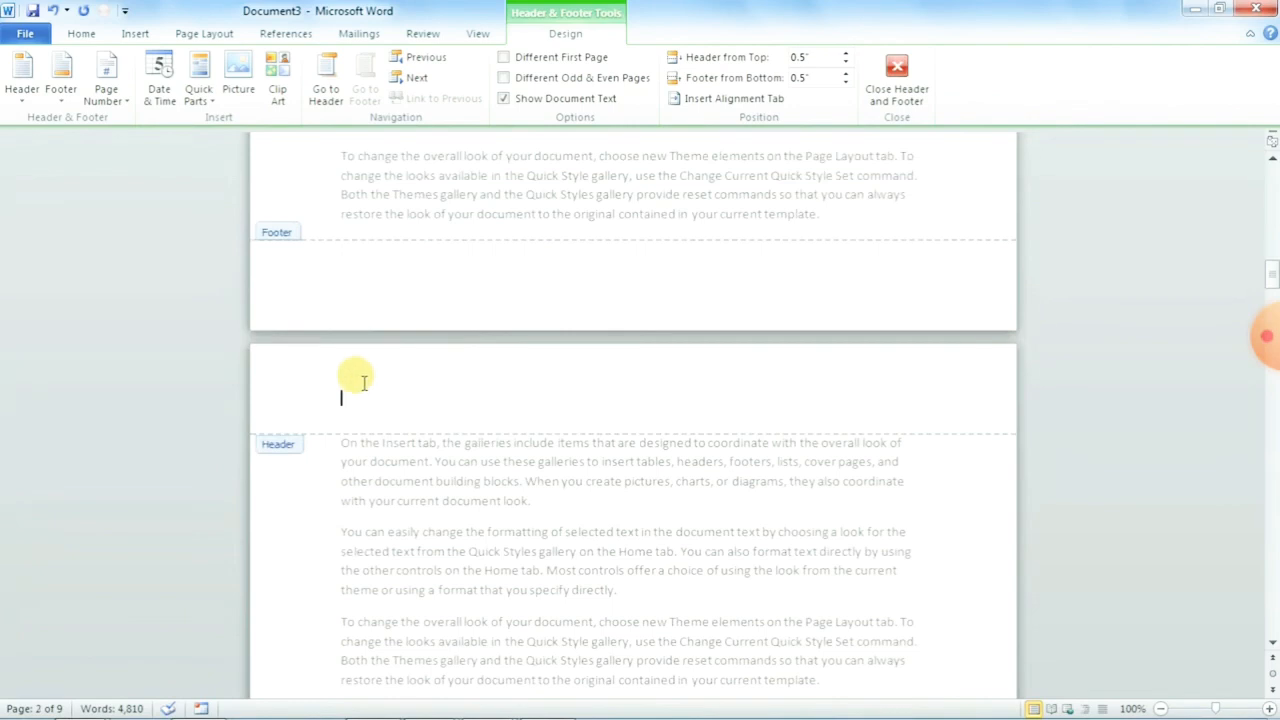
pyautogui.click(239, 85)
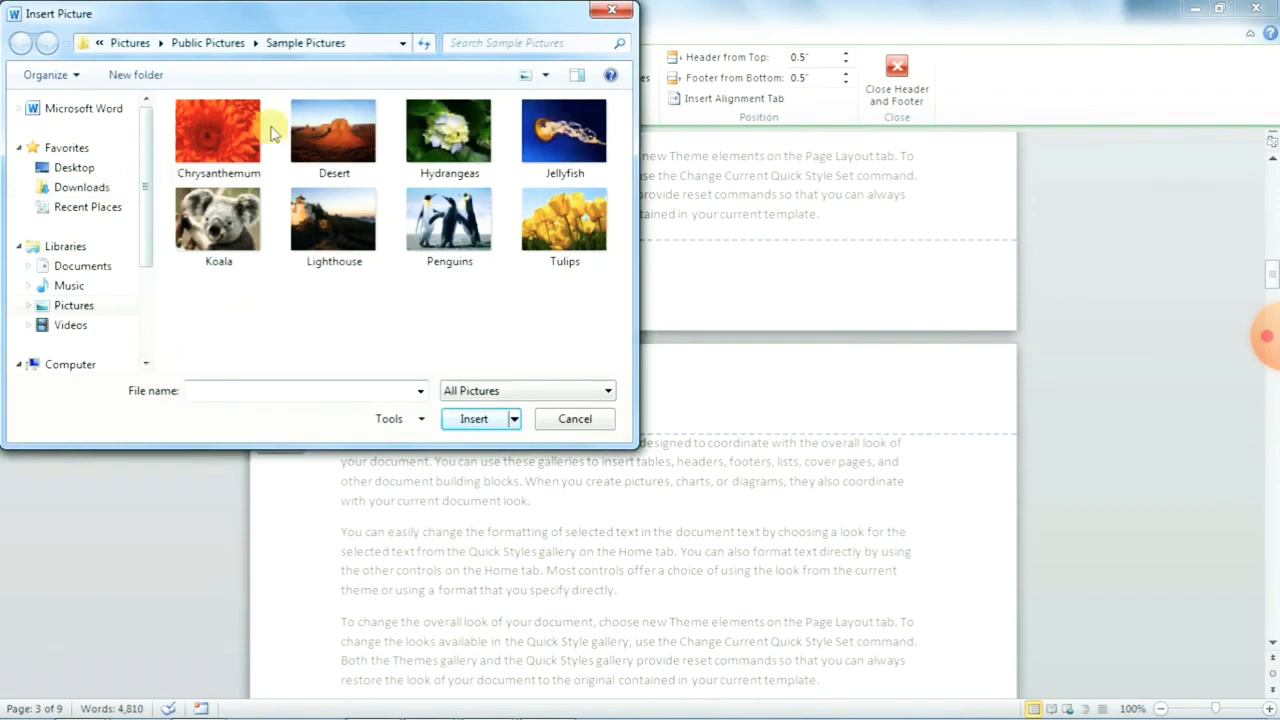
pyautogui.click(613, 14)
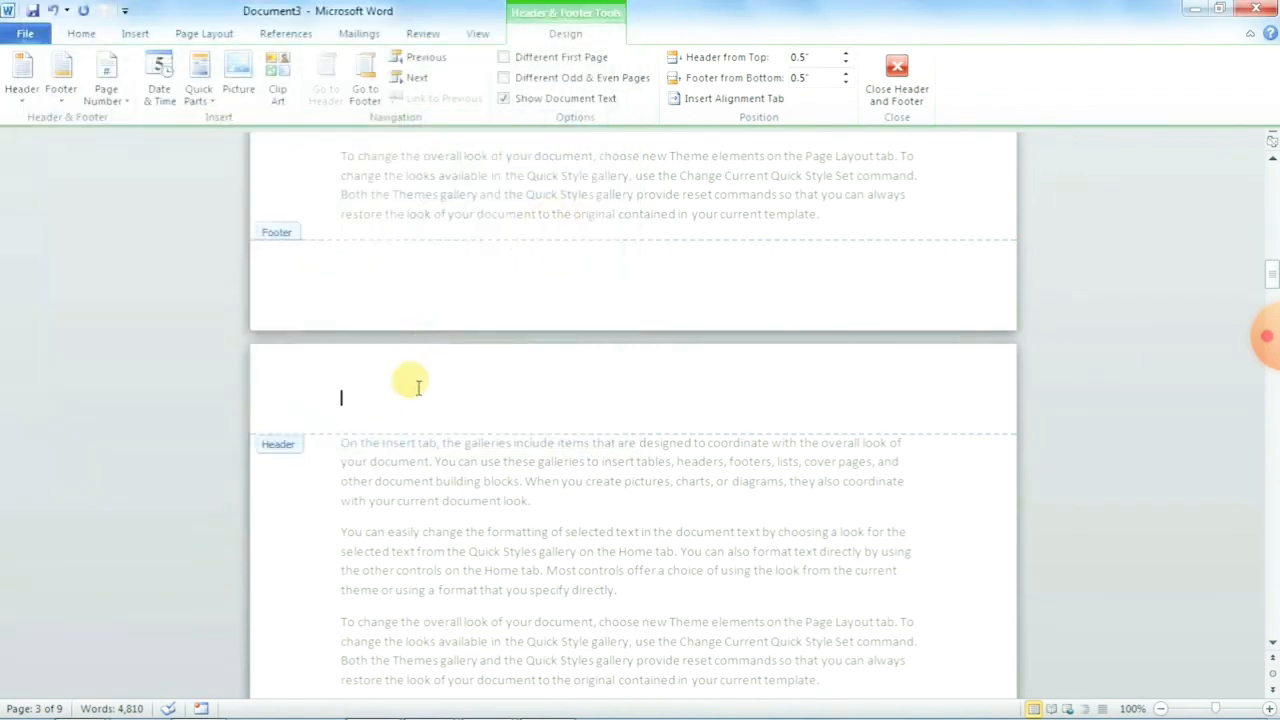
# Step: List all clip art without a search term and insert the eye-examination illustration into page 3's header
pyautogui.click(280, 88)
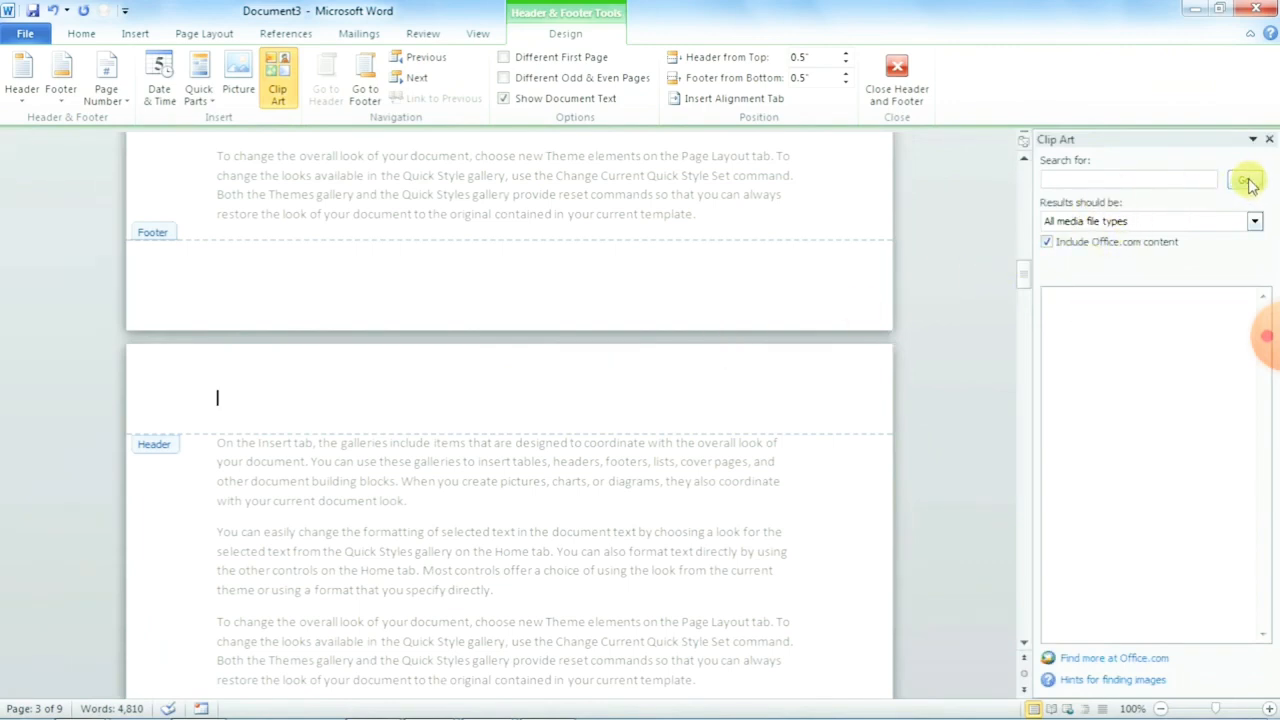
pyautogui.click(1245, 181)
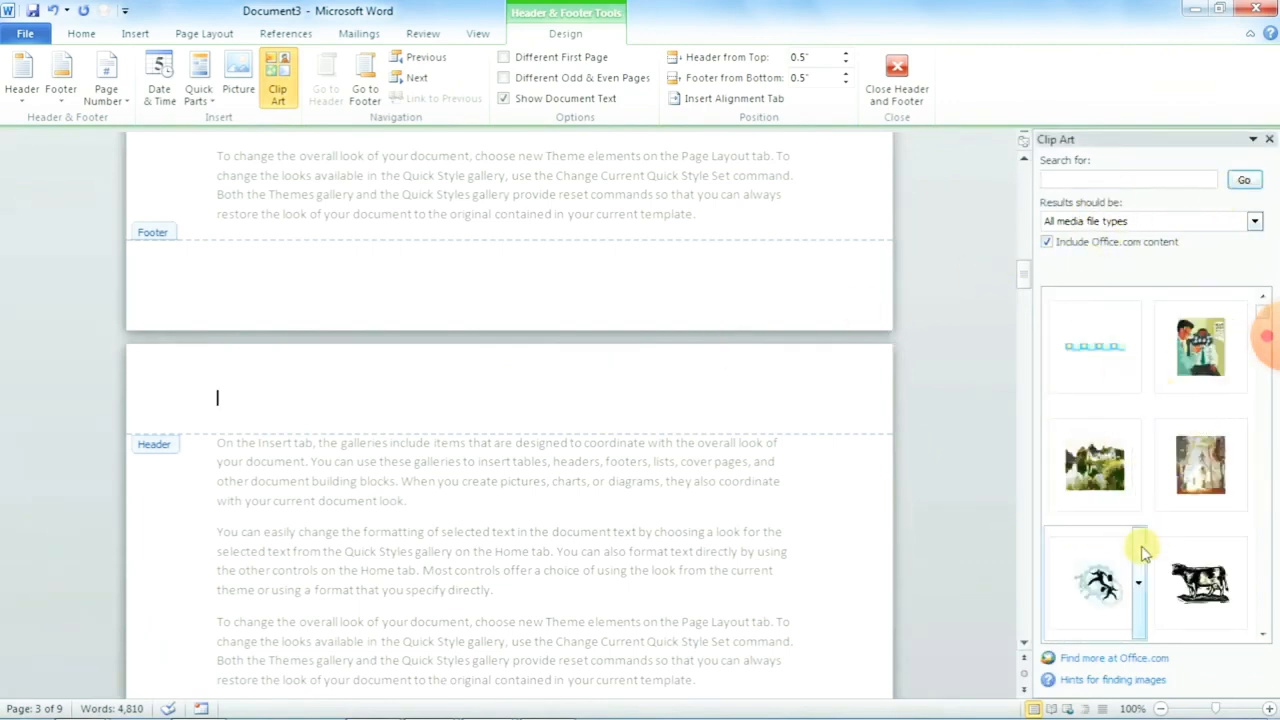
pyautogui.click(1200, 366)
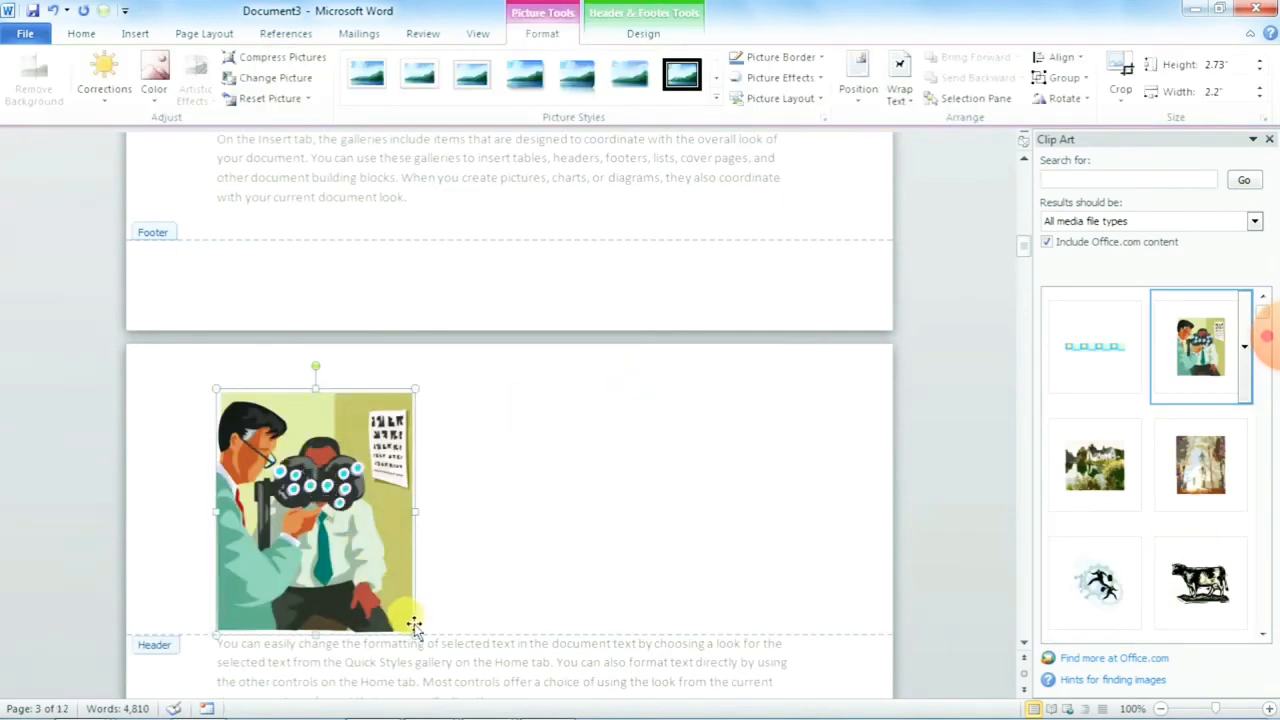
# Step: Shrink the header clip art to about 0.91" wide by 1.13" high, dismiss the clip art search and leave header editing
pyautogui.moveTo(410, 635); pyautogui.dragTo(300, 488)
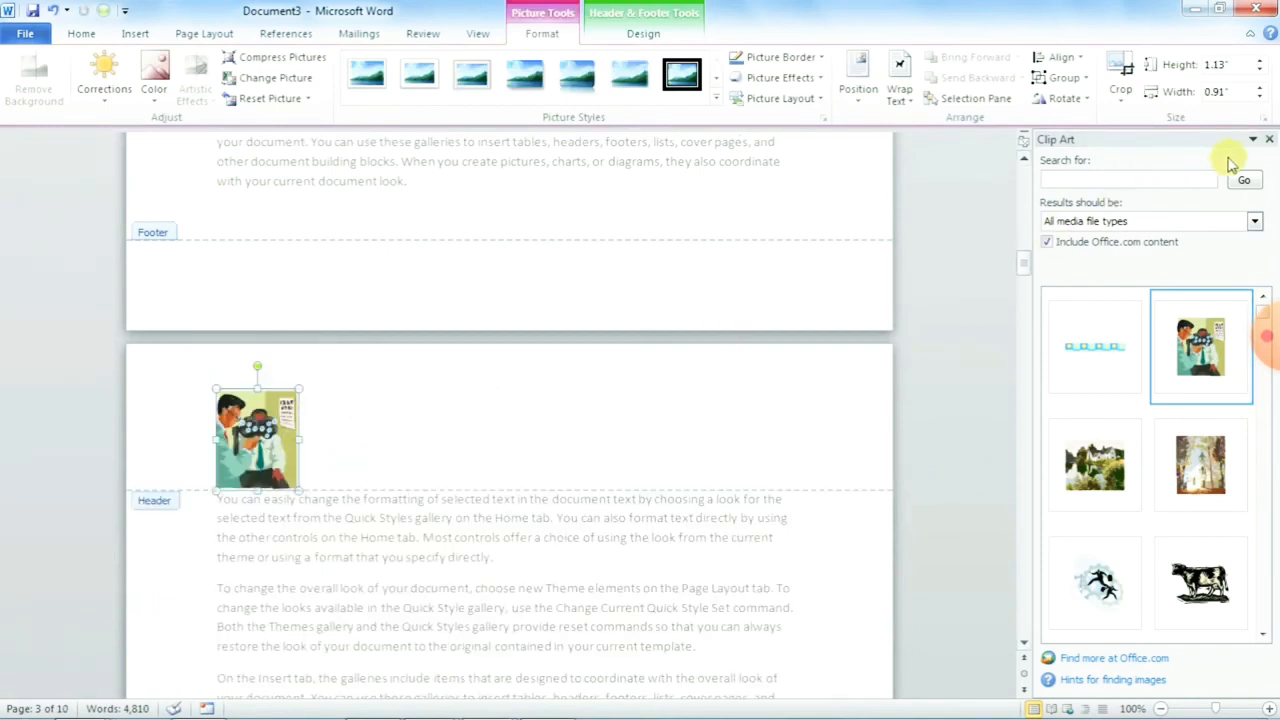
pyautogui.click(1272, 145)
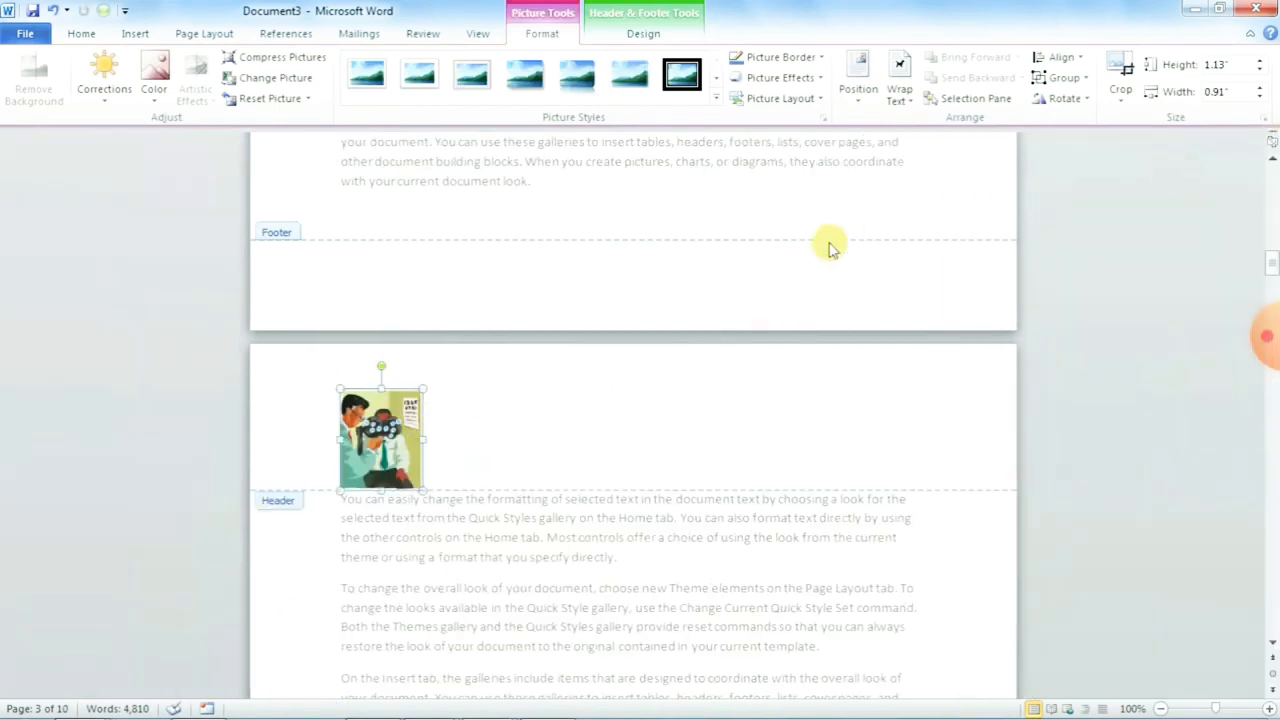
pyautogui.click(641, 33)
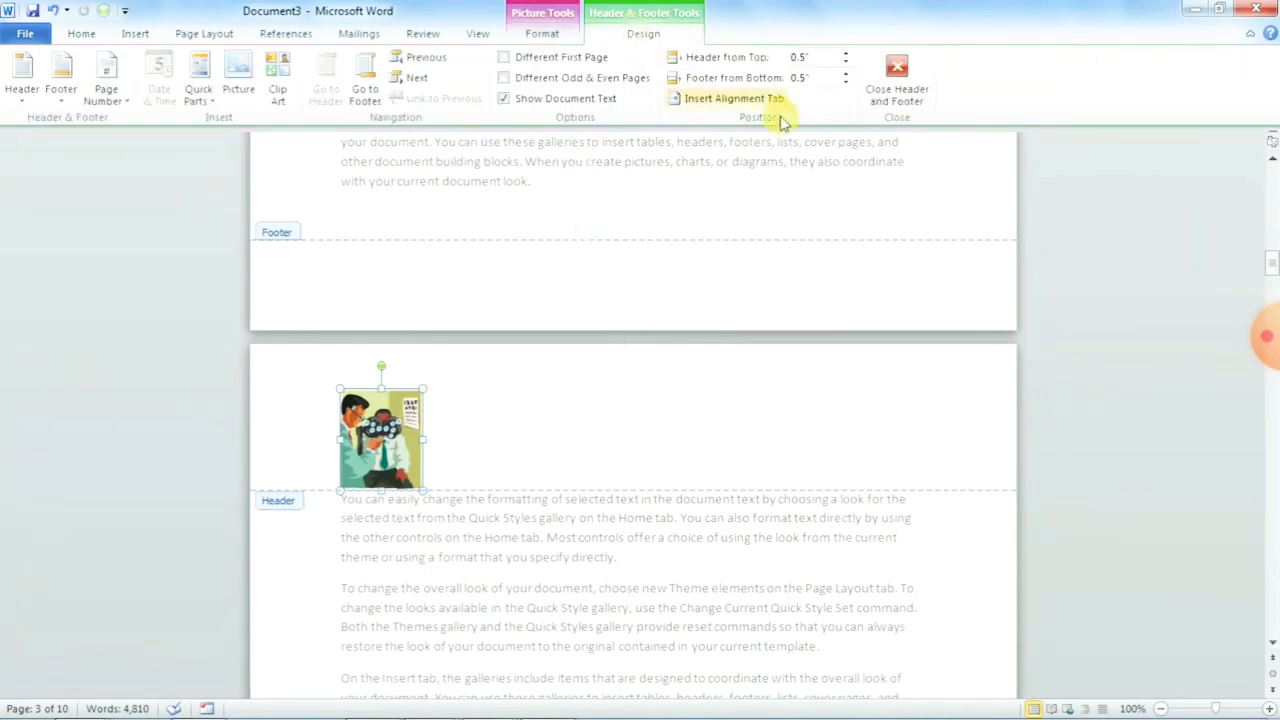
pyautogui.click(897, 80)
# Step: Check the header clip art on the neighbouring pages and reopen the header on page 5
pyautogui.scroll(4, 586, 403)
pyautogui.scroll(-5, 589, 403)
pyautogui.scroll(5, 589, 403)
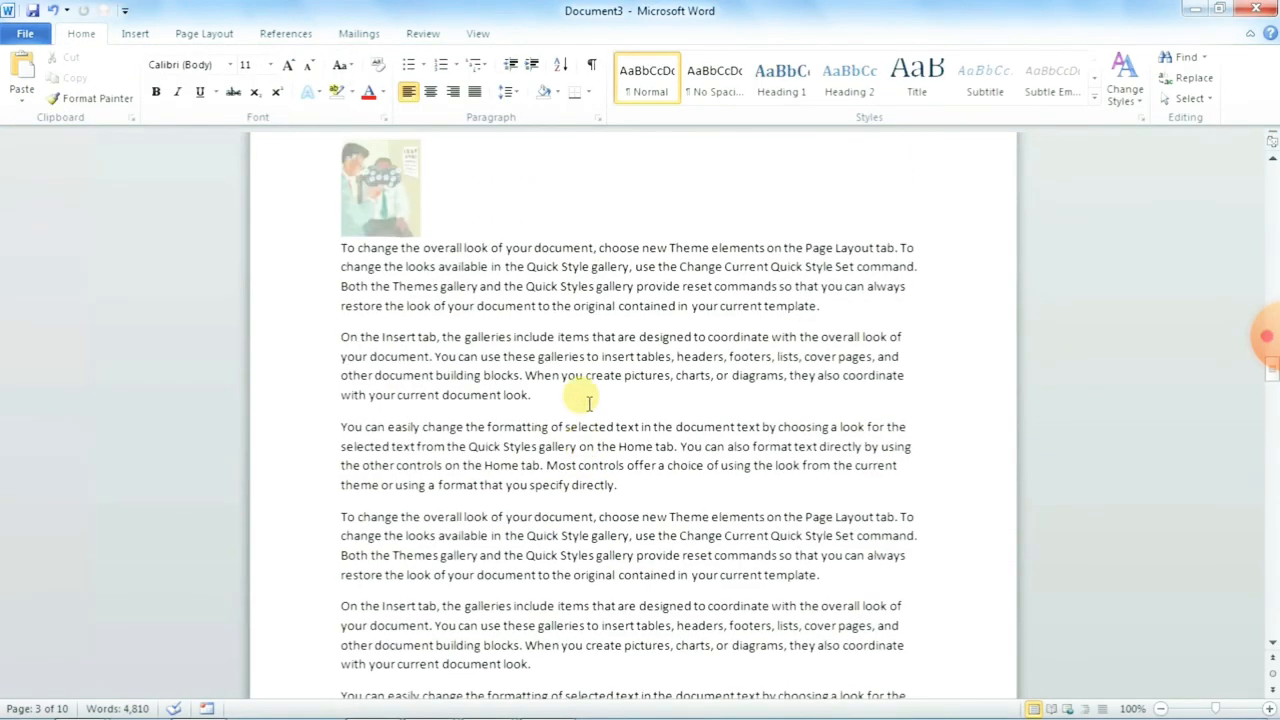
pyautogui.doubleClick(462, 412)
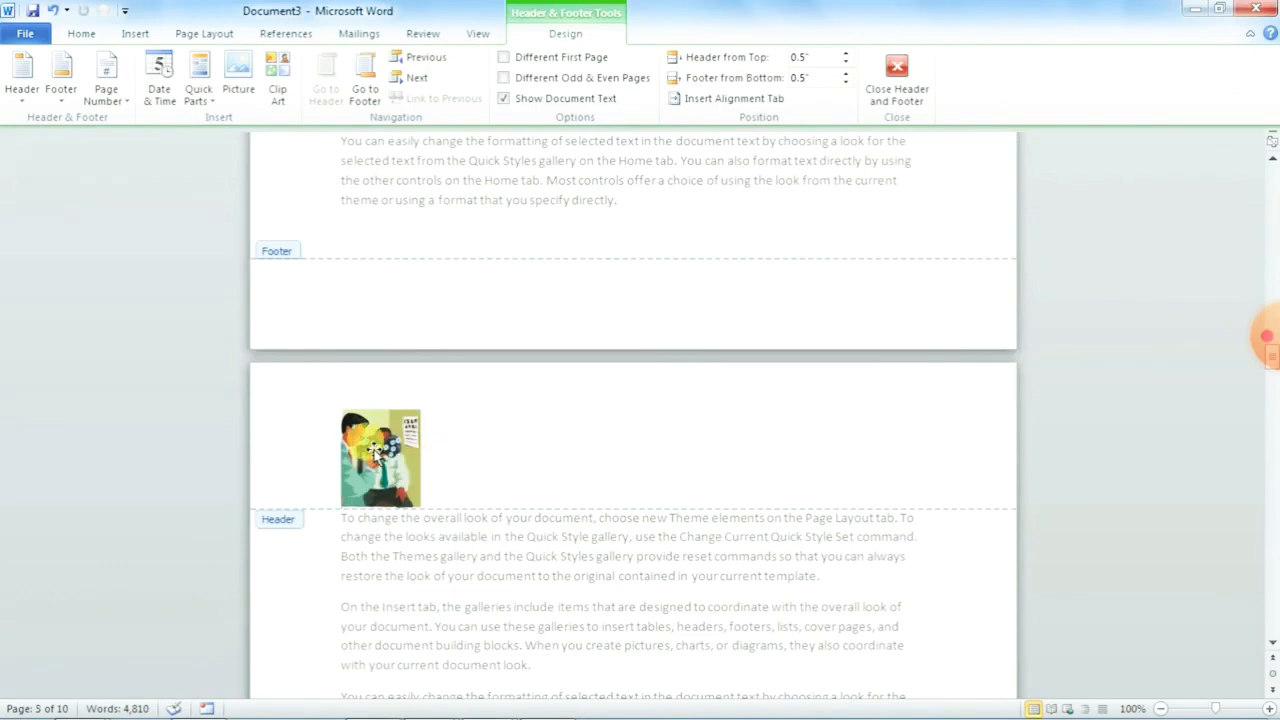